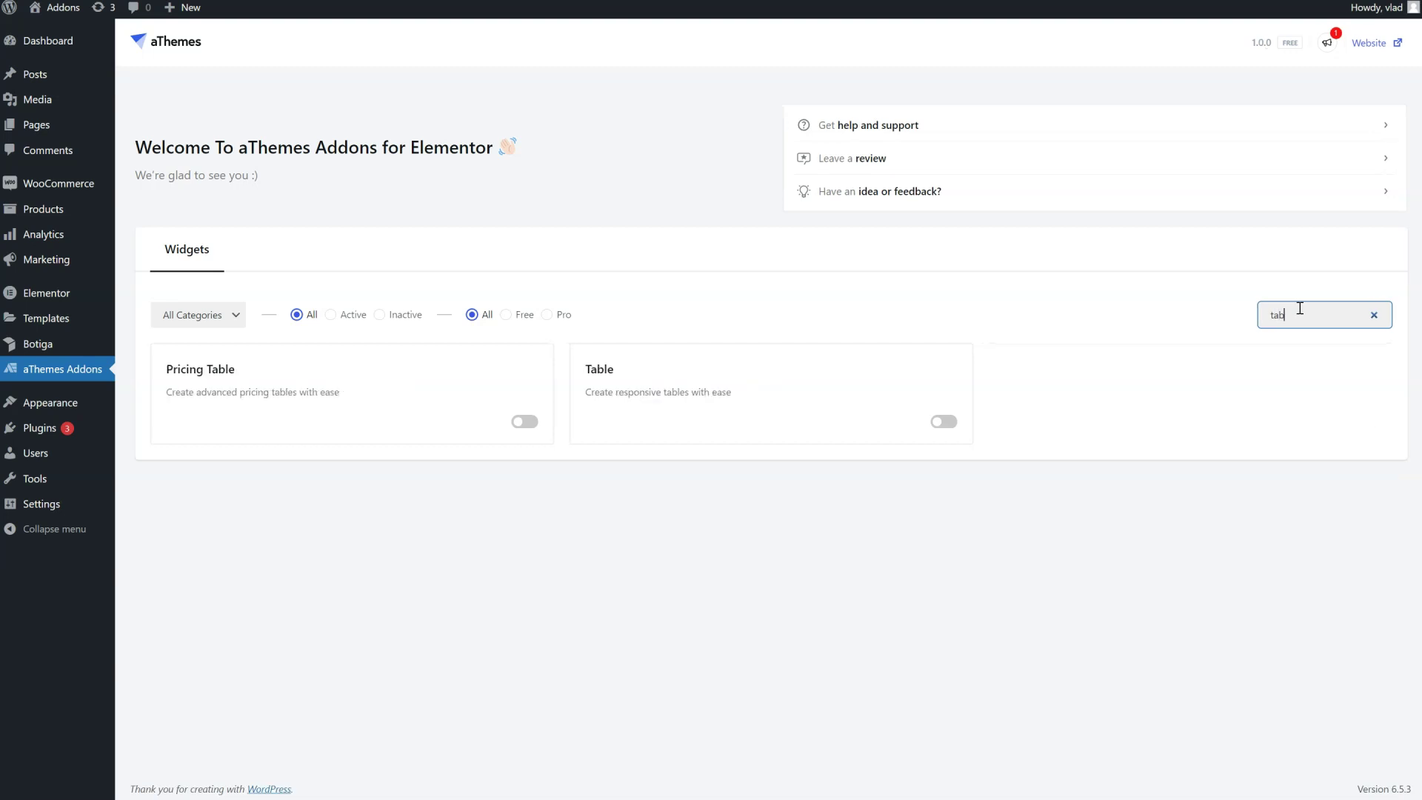
Step: Enable the Table widget in aThemes Addons, and add it to the page's empty container in the Elementor editor
{"action": "left_click", "coordinate": [946, 422]}
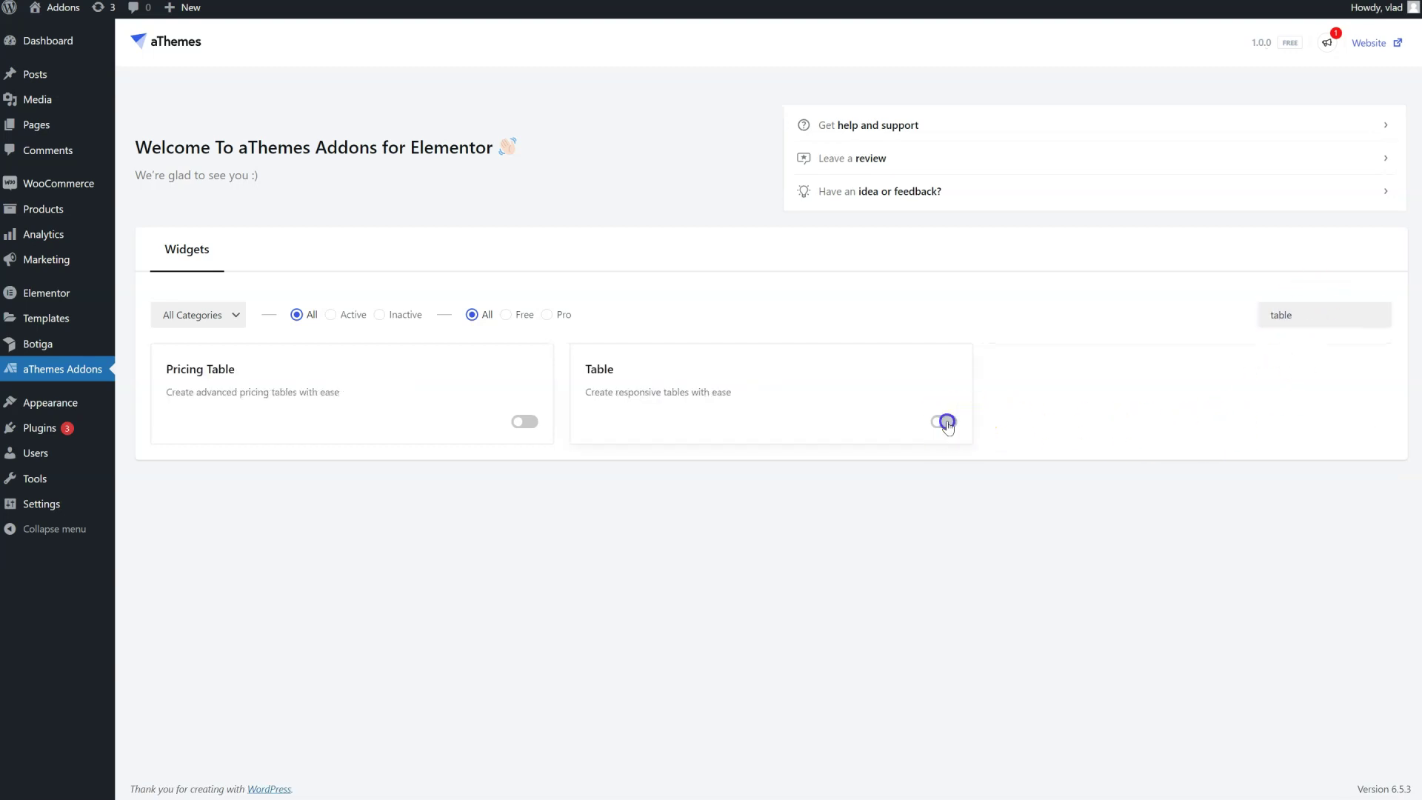
{"action": "left_click", "coordinate": [1028, 438]}
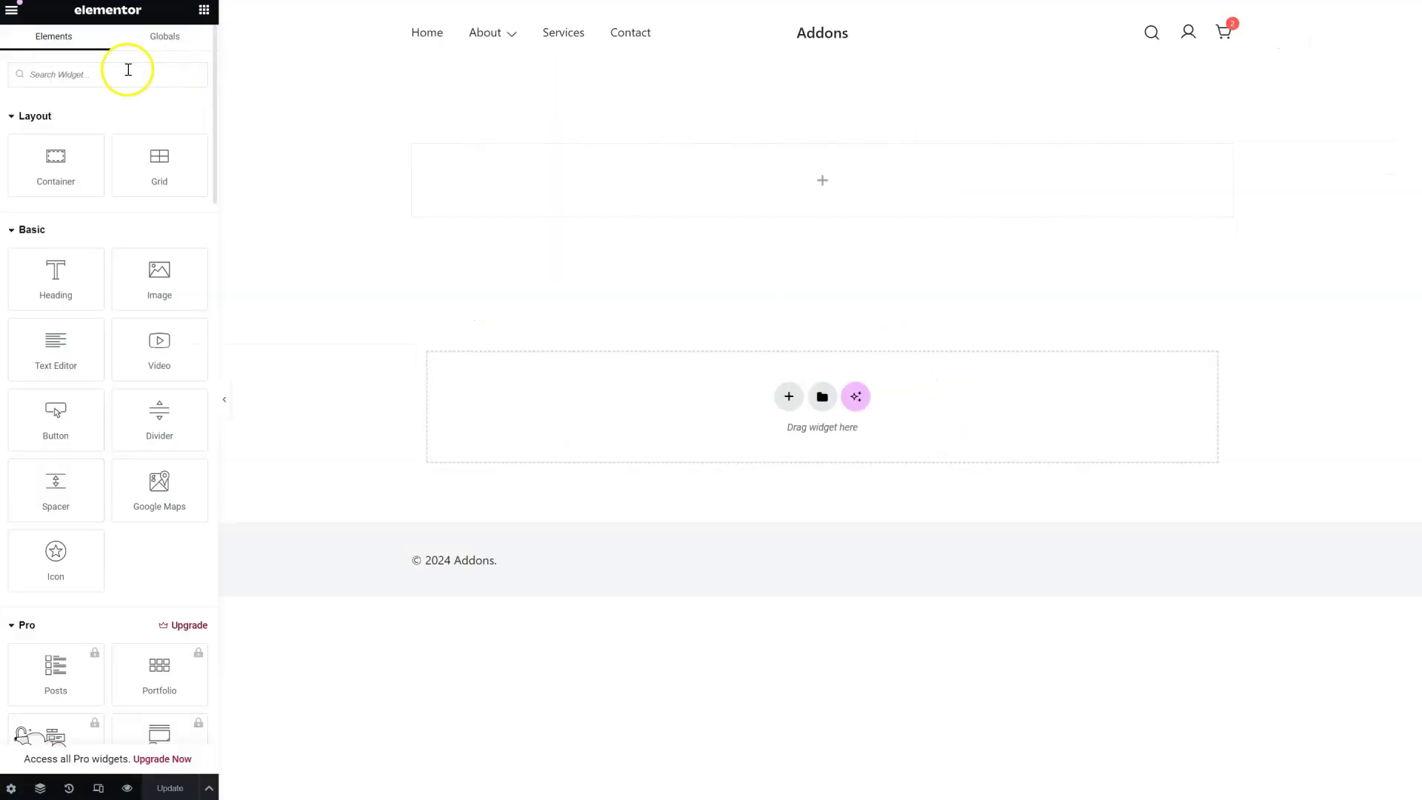
{"action": "left_click", "coordinate": [68, 81]}
{"action": "type", "text": "table"}
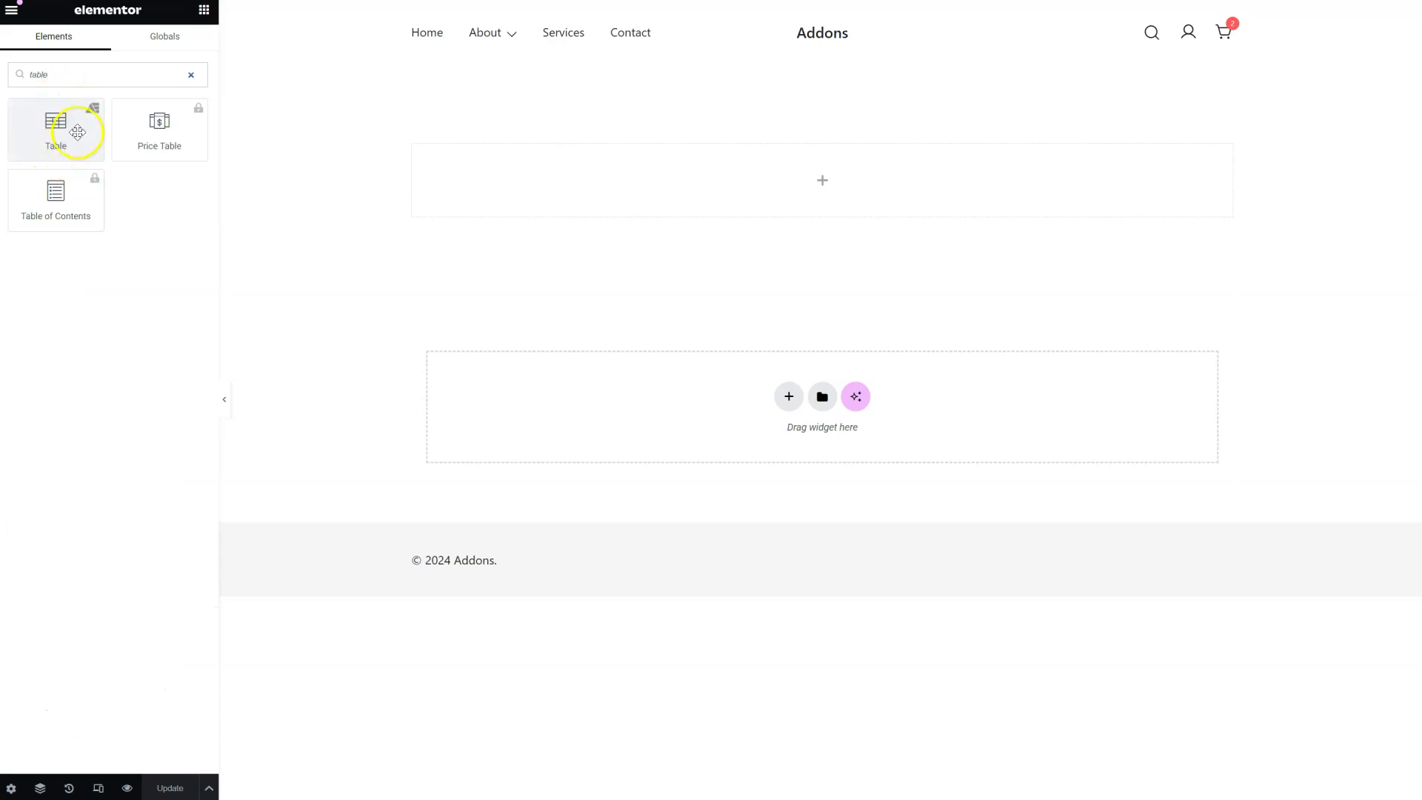
{"action": "left_click_drag", "start_coordinate": [92, 112], "coordinate": [677, 179]}
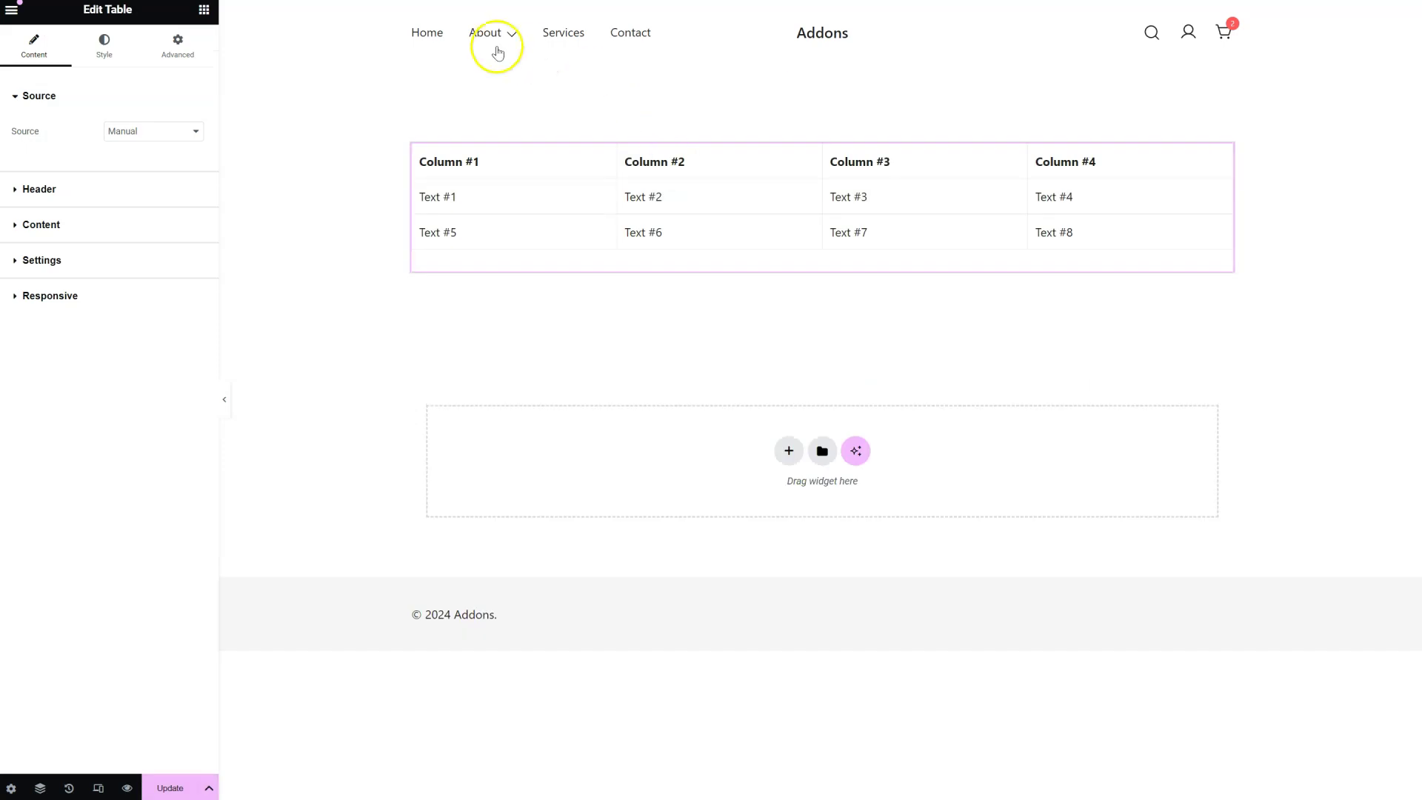
{"action": "left_click", "coordinate": [376, 409]}
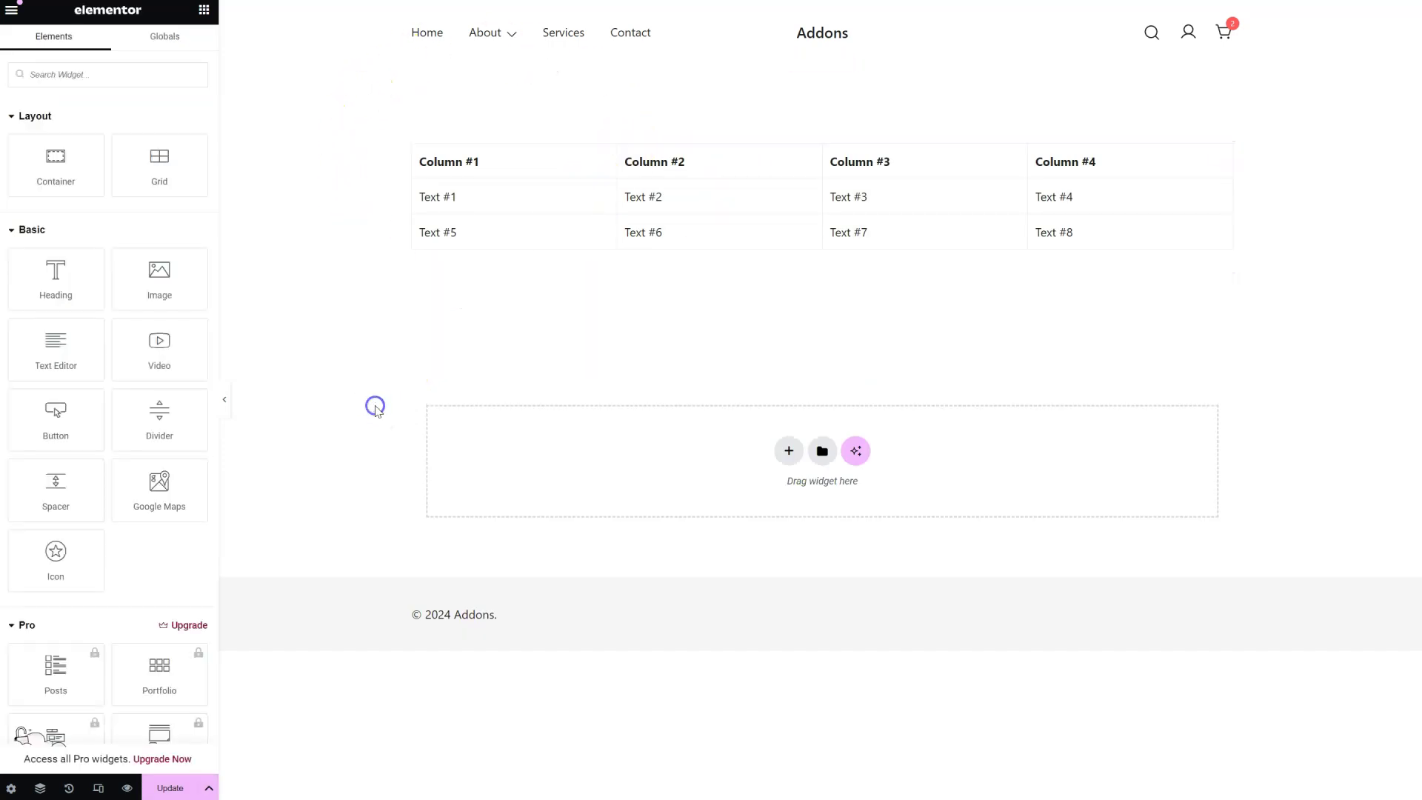
{"action": "left_click", "coordinate": [516, 213]}
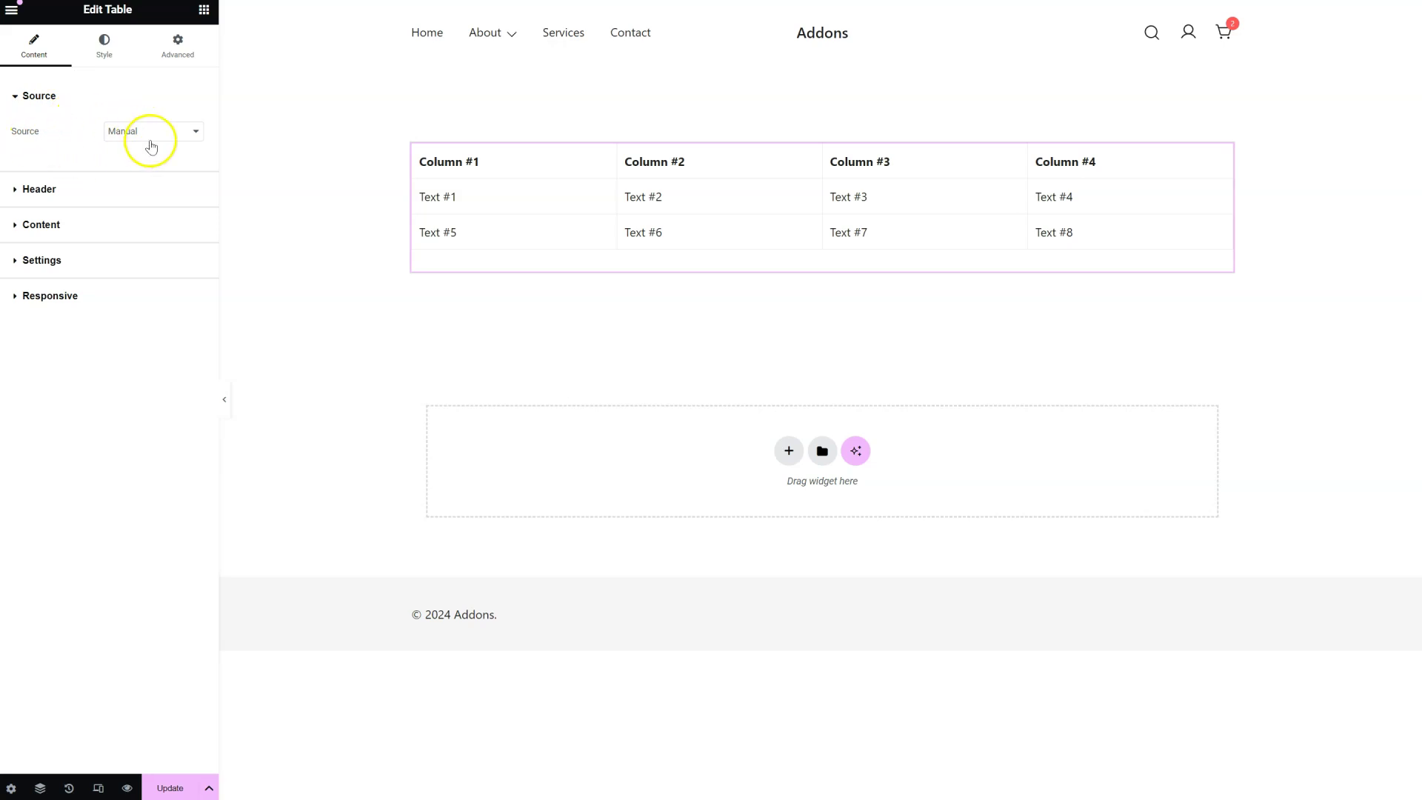
Step: Try CSV File as the table's source and switch it back to Manual
{"action": "left_click", "coordinate": [143, 136]}
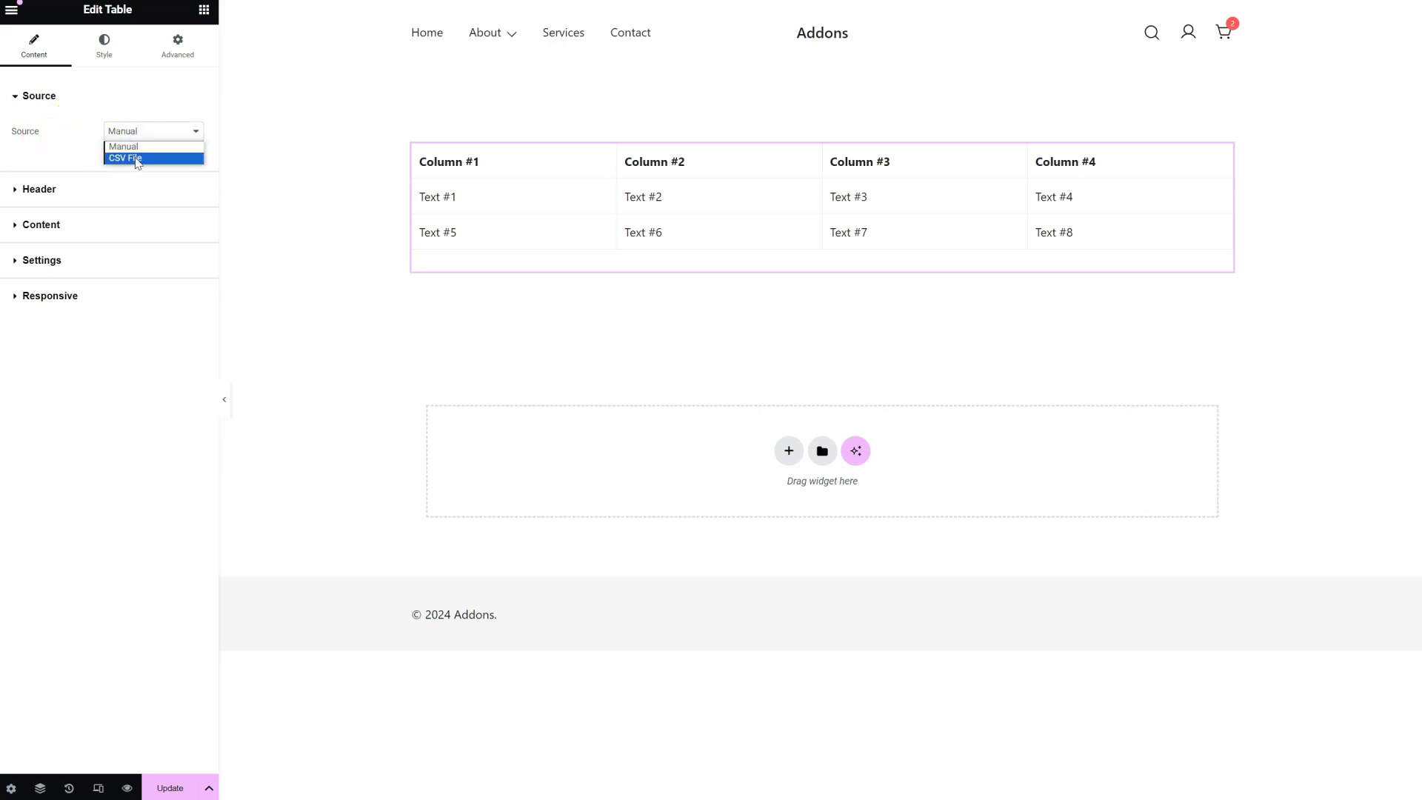
{"action": "left_click", "coordinate": [138, 159]}
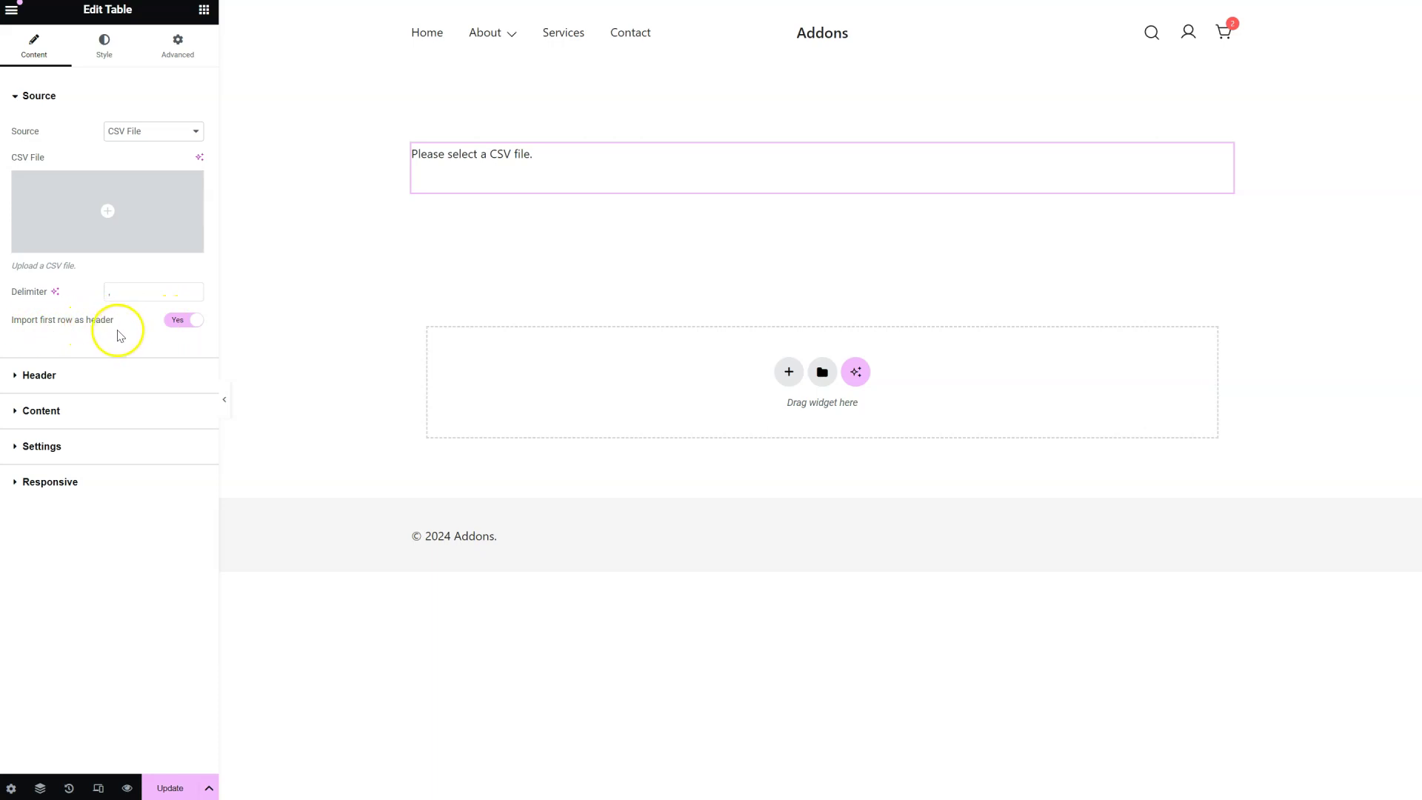
{"action": "mouse_move", "coordinate": [74, 198]}
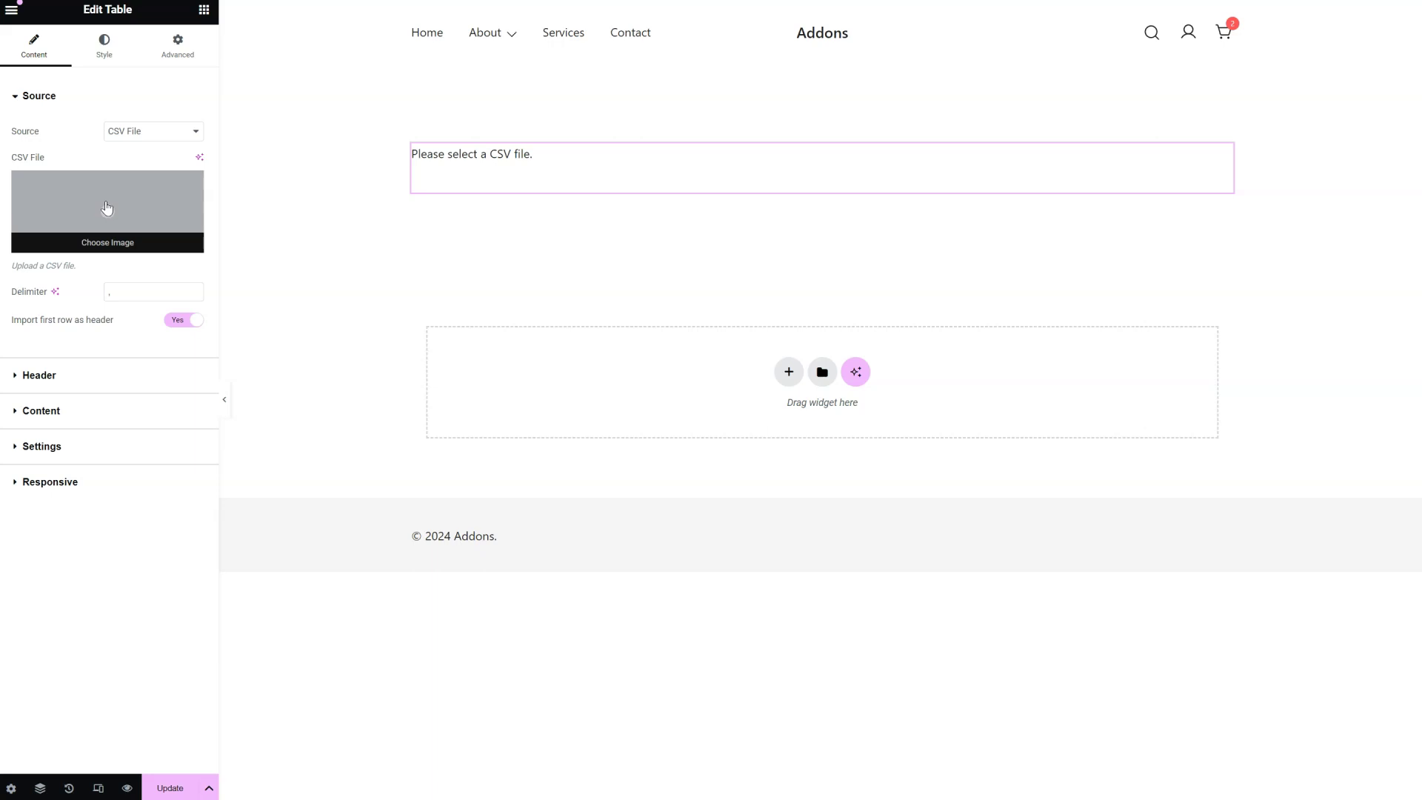
{"action": "left_click", "coordinate": [140, 132]}
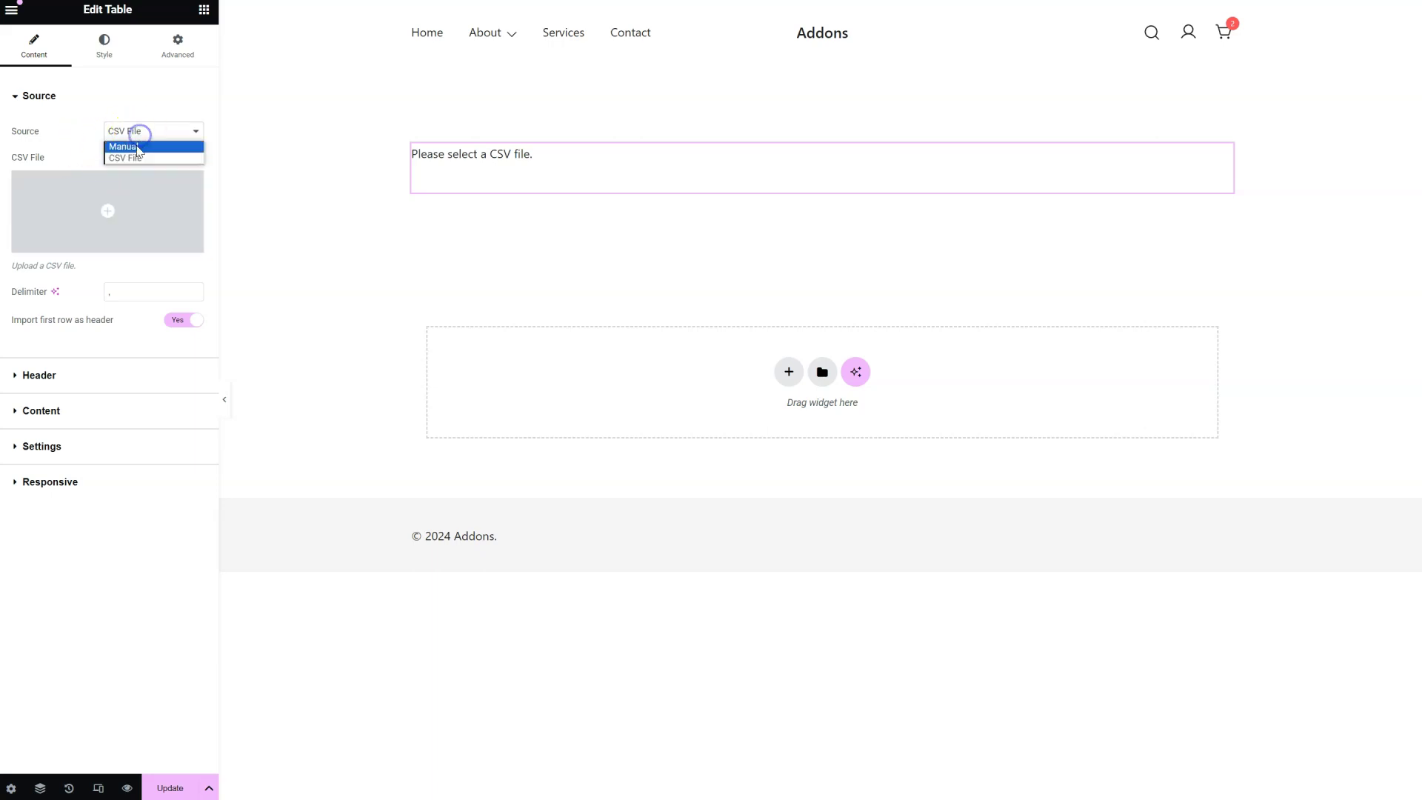
{"action": "left_click", "coordinate": [146, 148]}
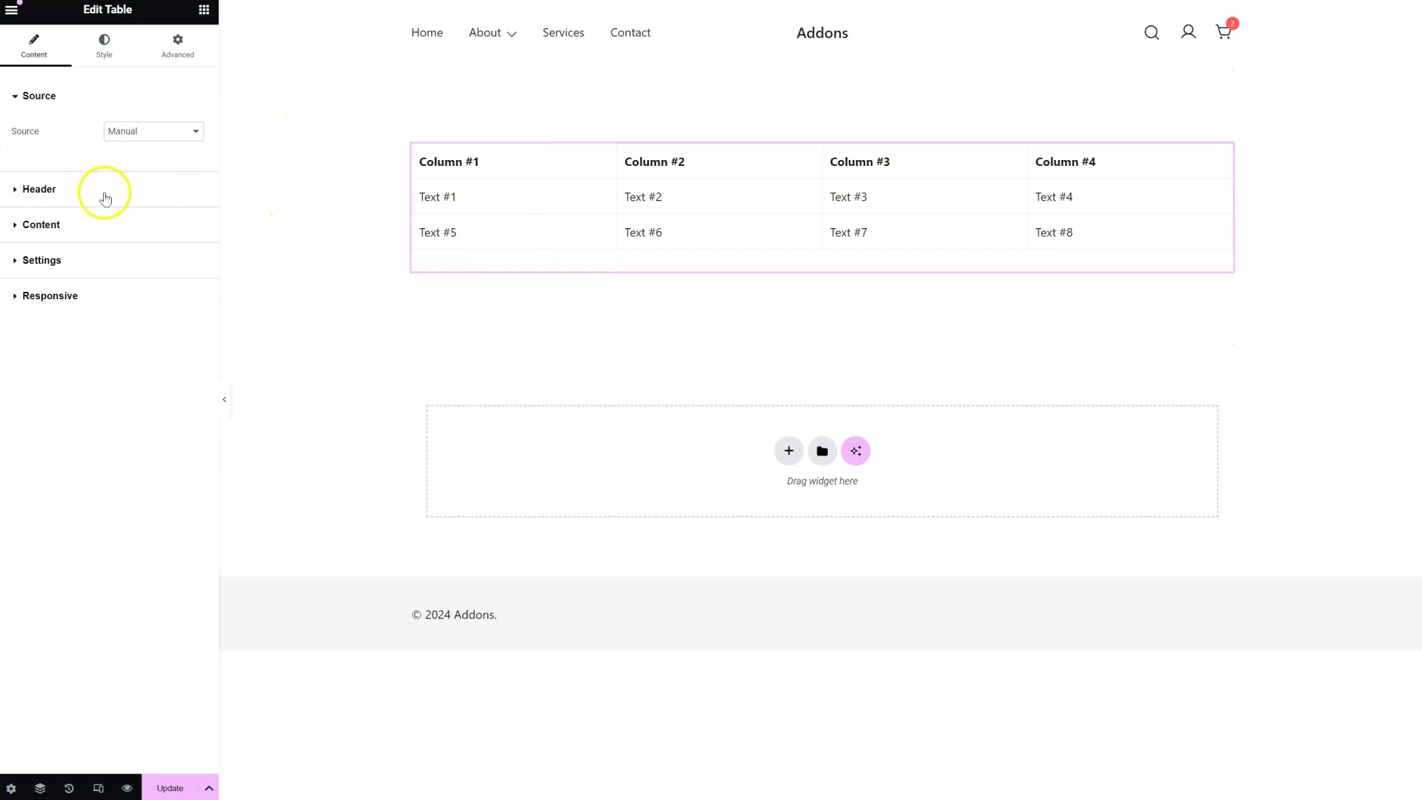
Step: Enable the icon on the Column #1 header, set its type to image and use the triangular tree picture Group-5.png
{"action": "left_click", "coordinate": [102, 189]}
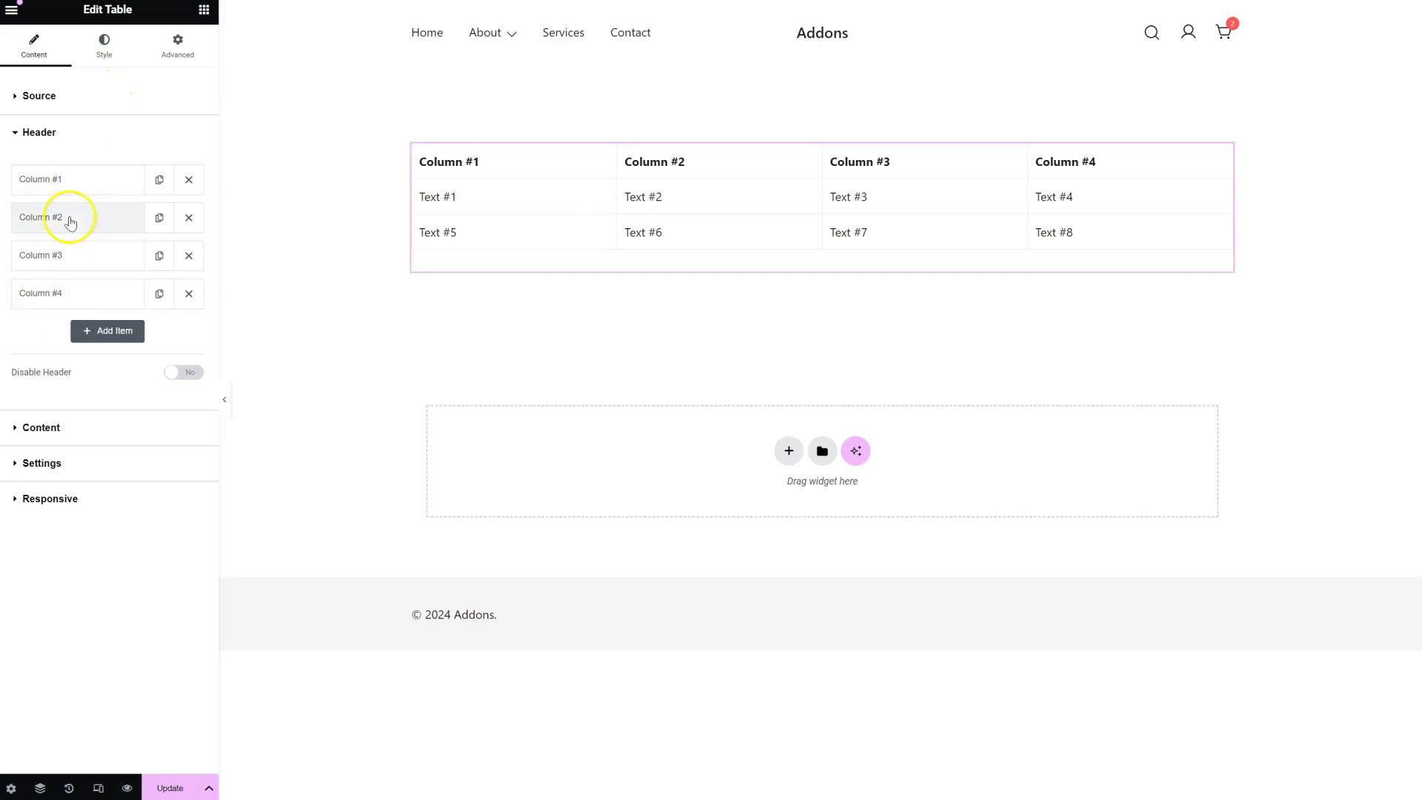
{"action": "left_click", "coordinate": [109, 195]}
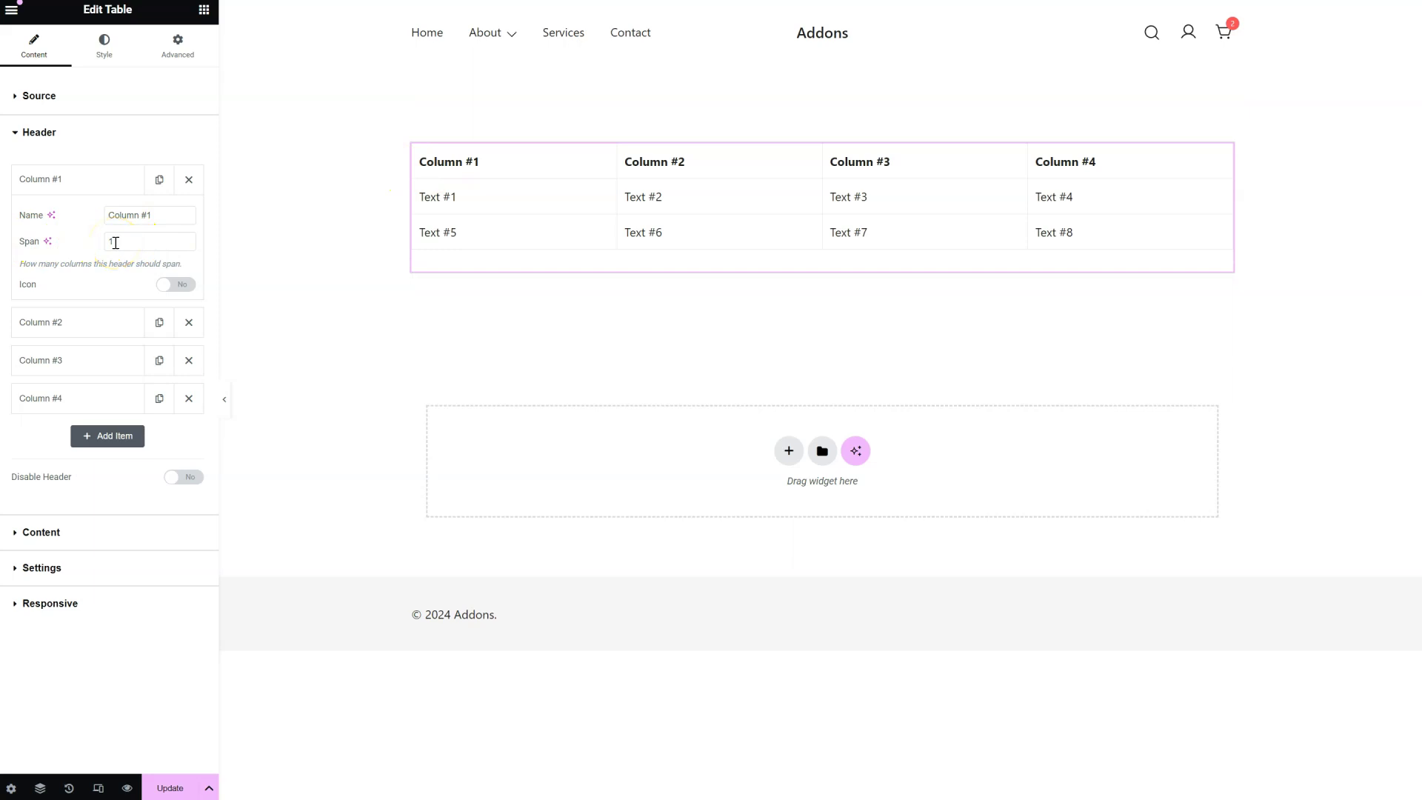
{"action": "type", "text": "1"}
{"action": "left_click", "coordinate": [148, 277]}
{"action": "left_click", "coordinate": [179, 285]}
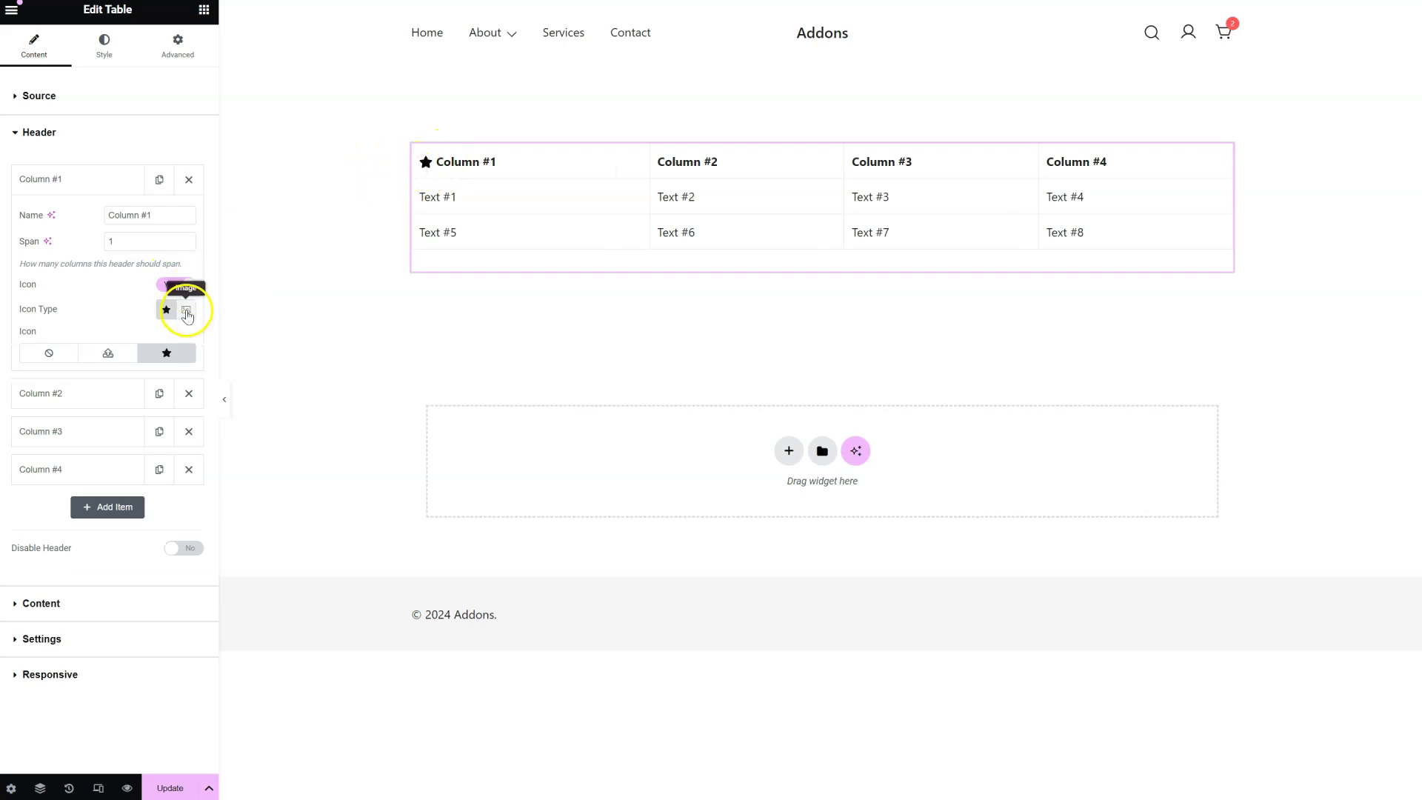
{"action": "left_click", "coordinate": [186, 312]}
{"action": "left_click", "coordinate": [178, 359]}
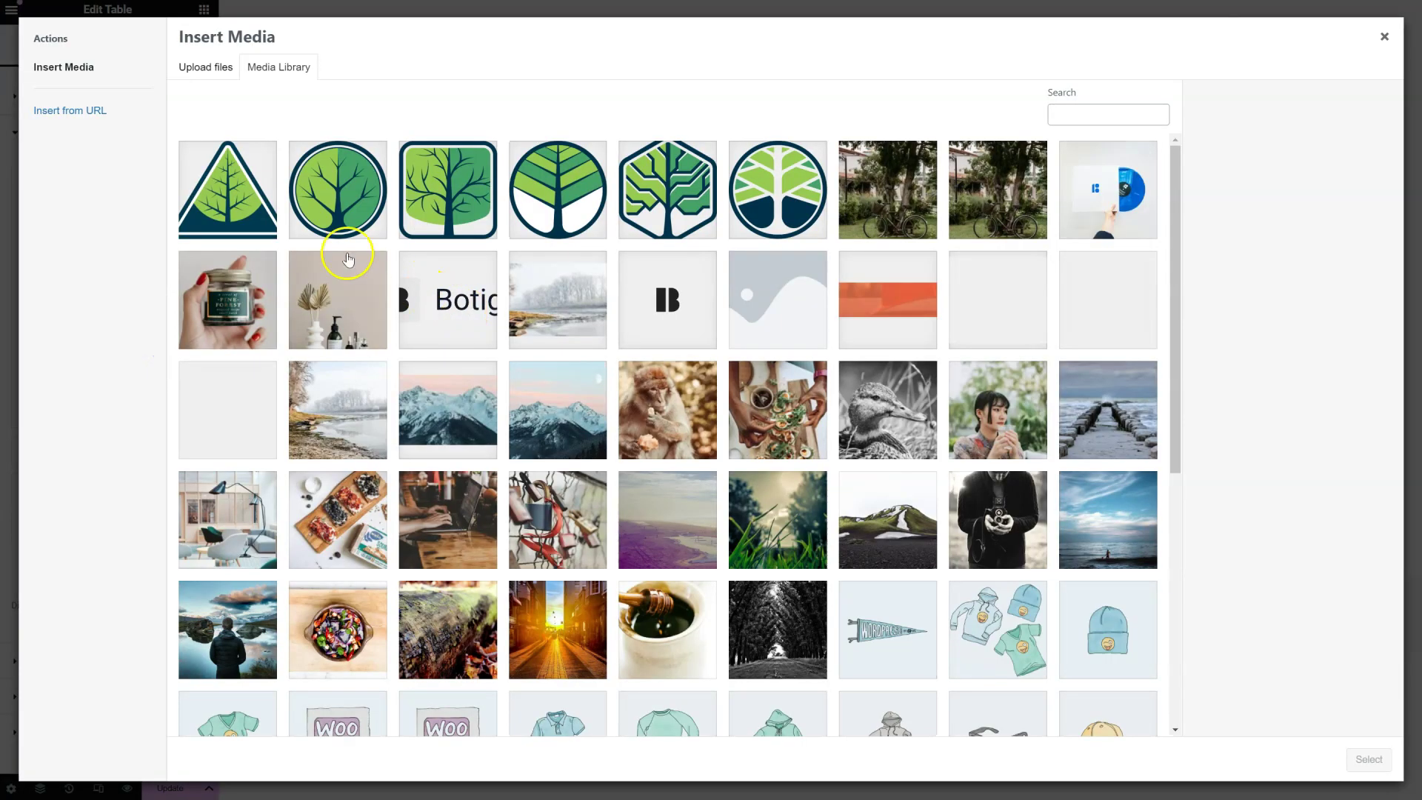
{"action": "left_click", "coordinate": [229, 194]}
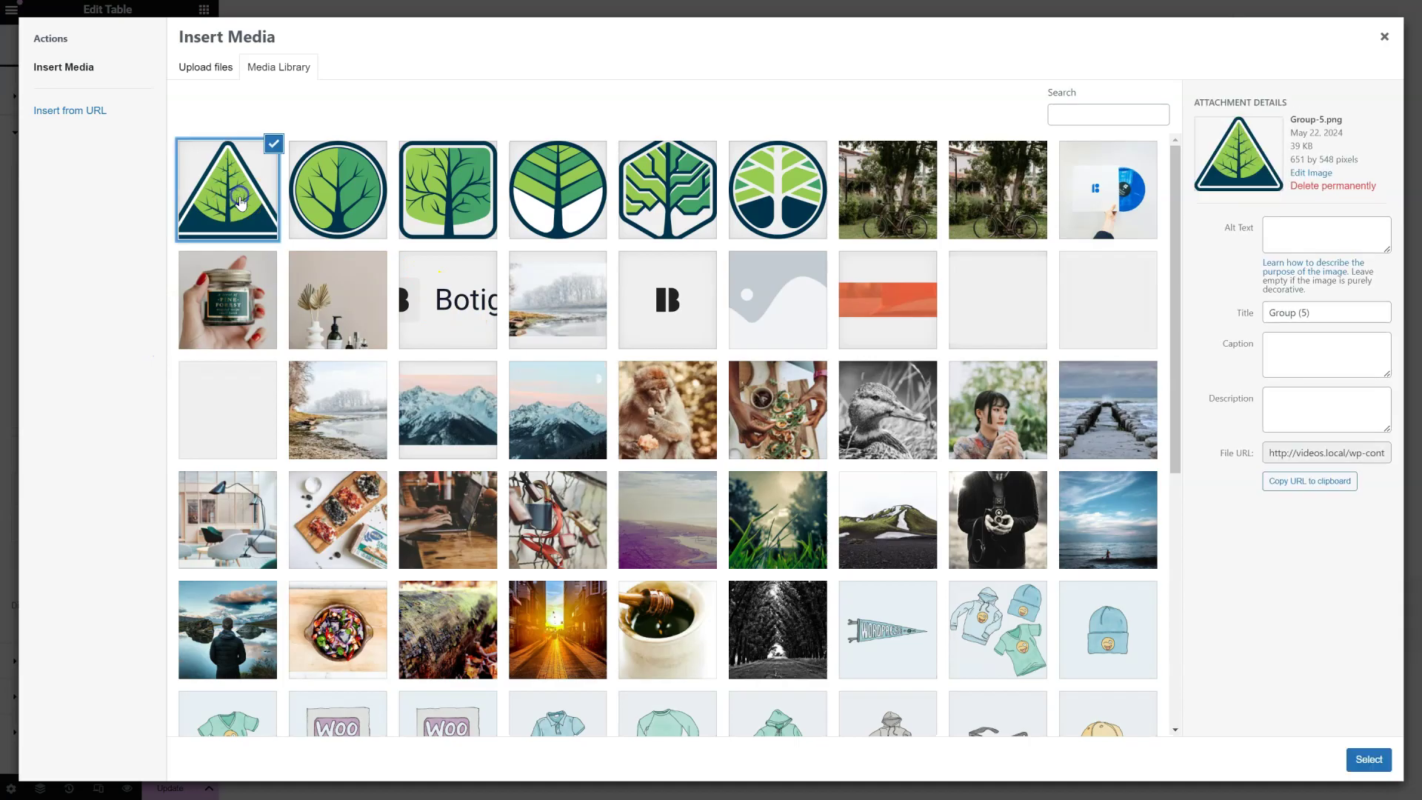
{"action": "left_click", "coordinate": [1367, 760]}
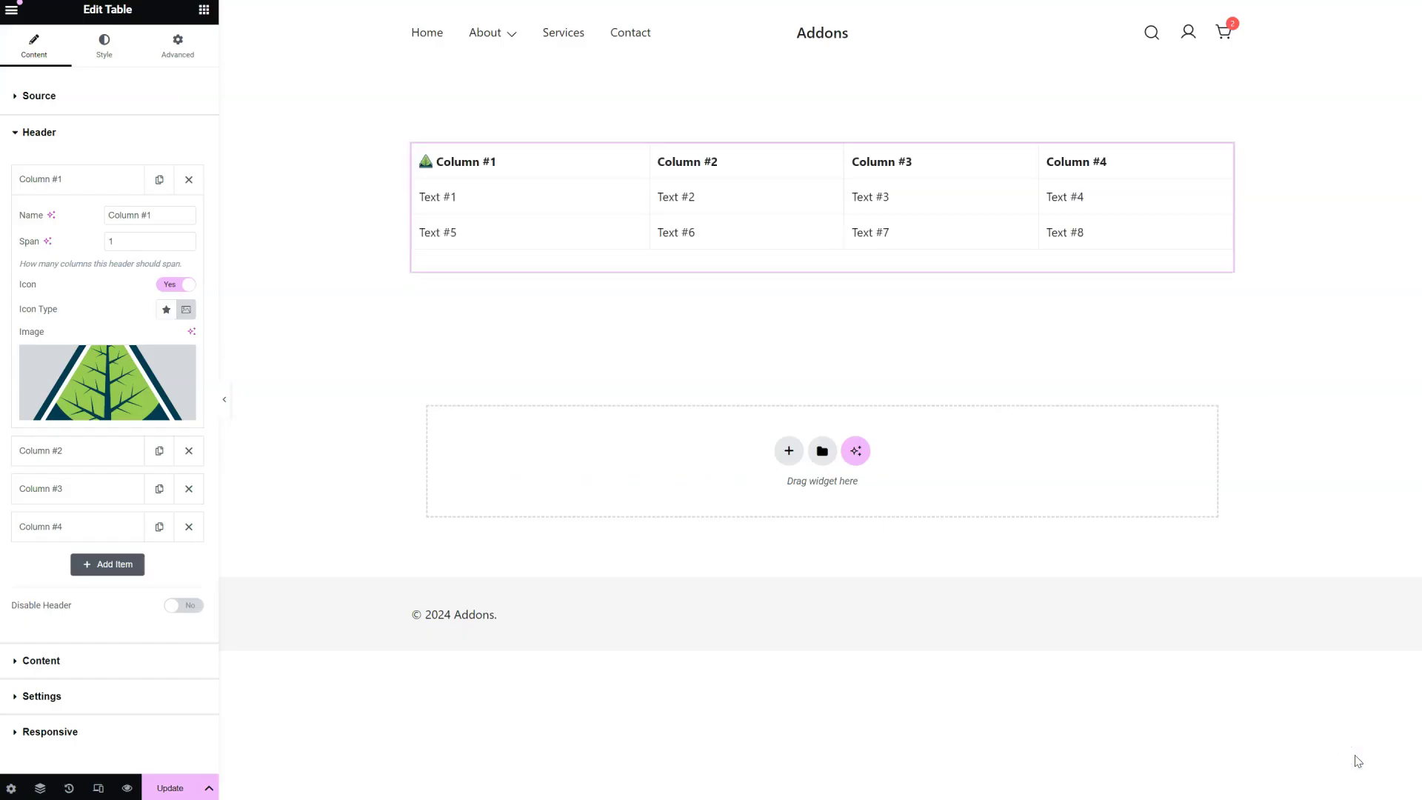
Step: Return the Column #1 header's icon type to icon and turn its icon off
{"action": "left_click", "coordinate": [166, 310]}
{"action": "left_click", "coordinate": [175, 286]}
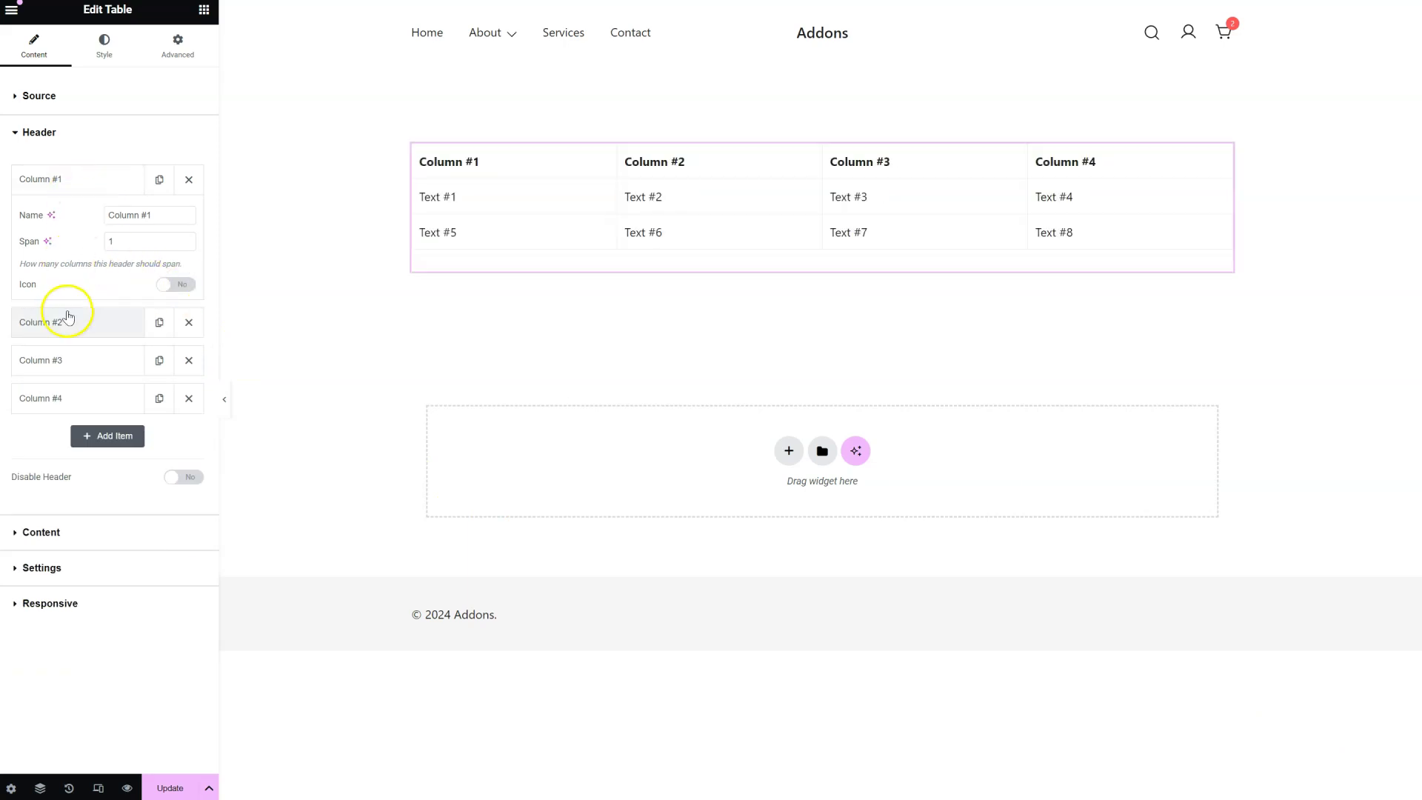
{"action": "left_click", "coordinate": [77, 183]}
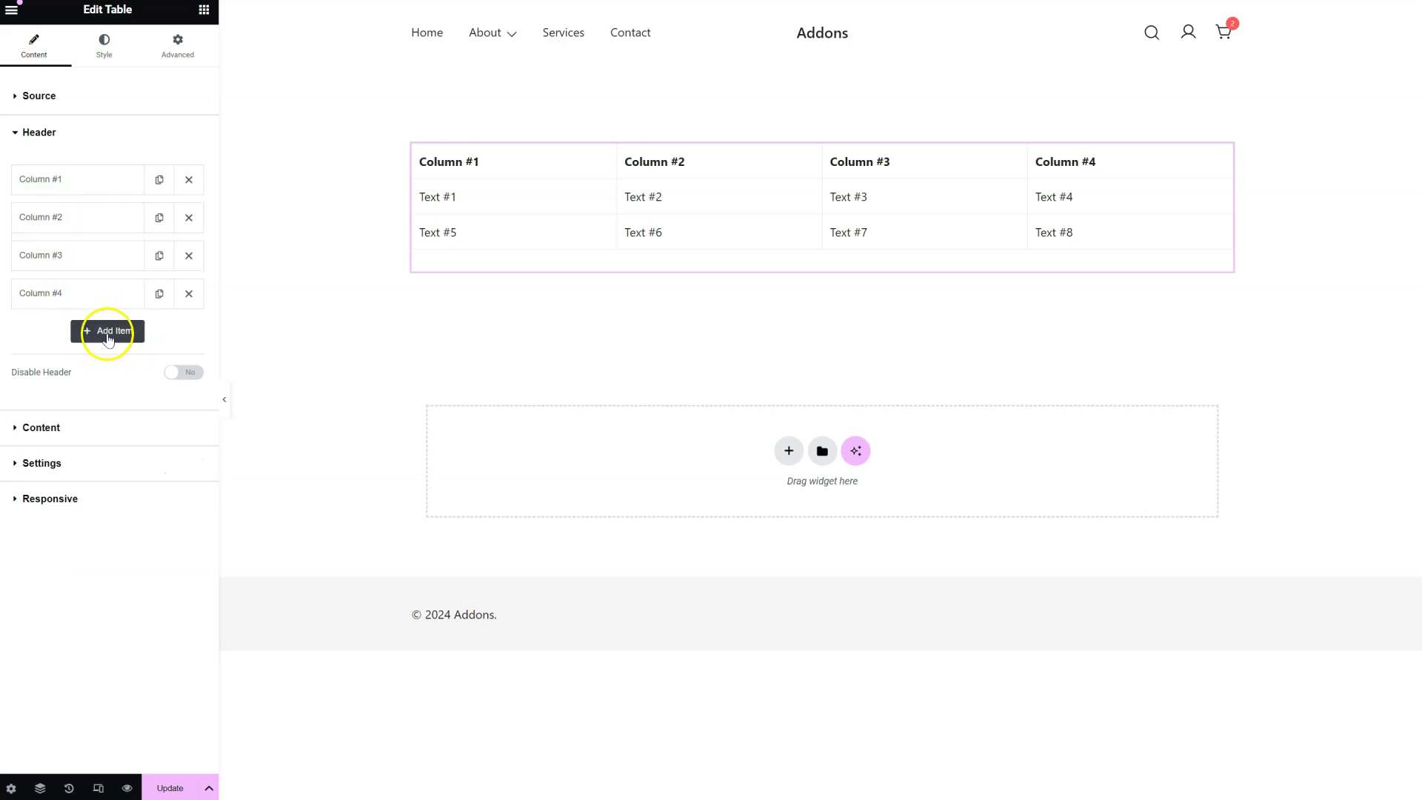
Step: Move the Column #4 header to the first position, and switch Disable Header on and back off
{"action": "left_click_drag", "start_coordinate": [98, 294], "coordinate": [100, 173]}
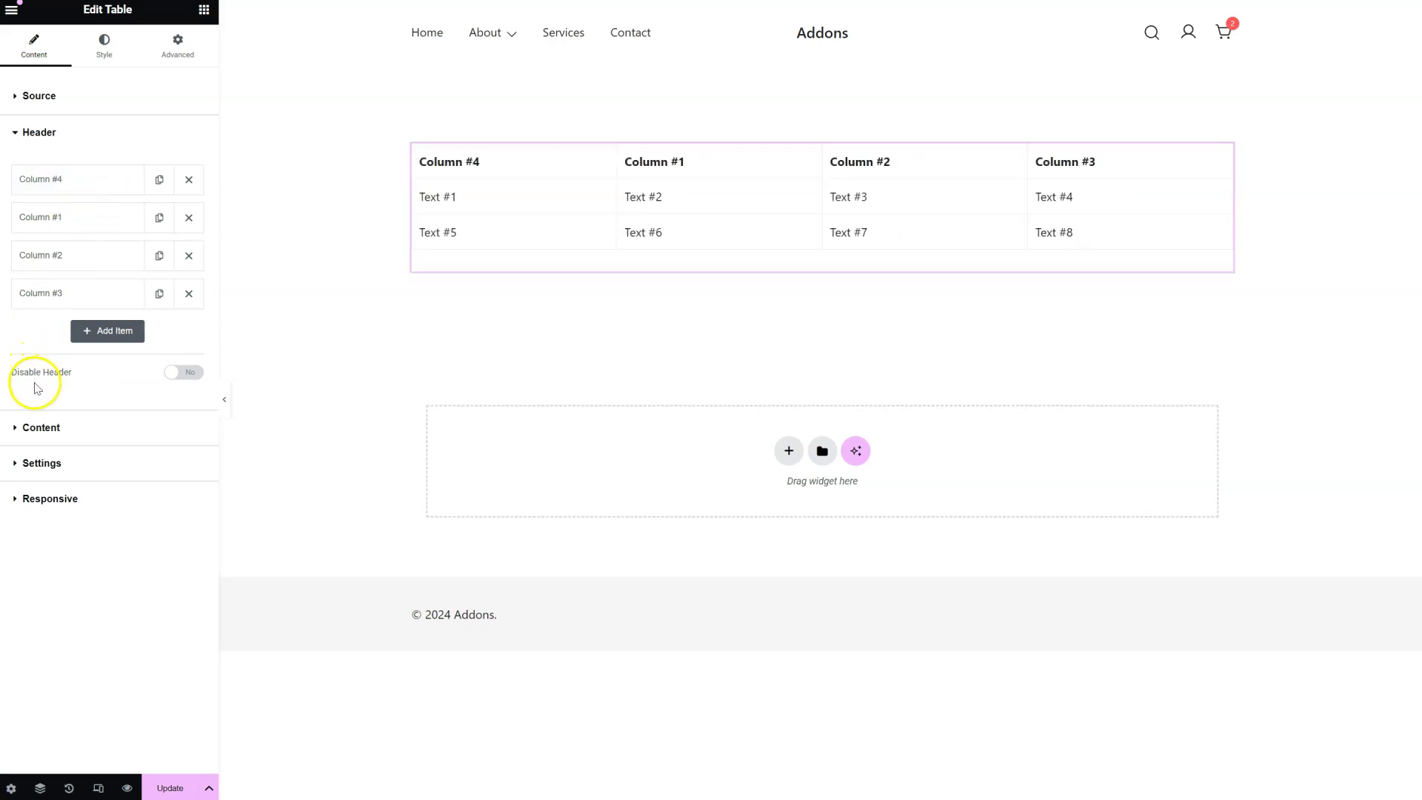
{"action": "left_click", "coordinate": [183, 376]}
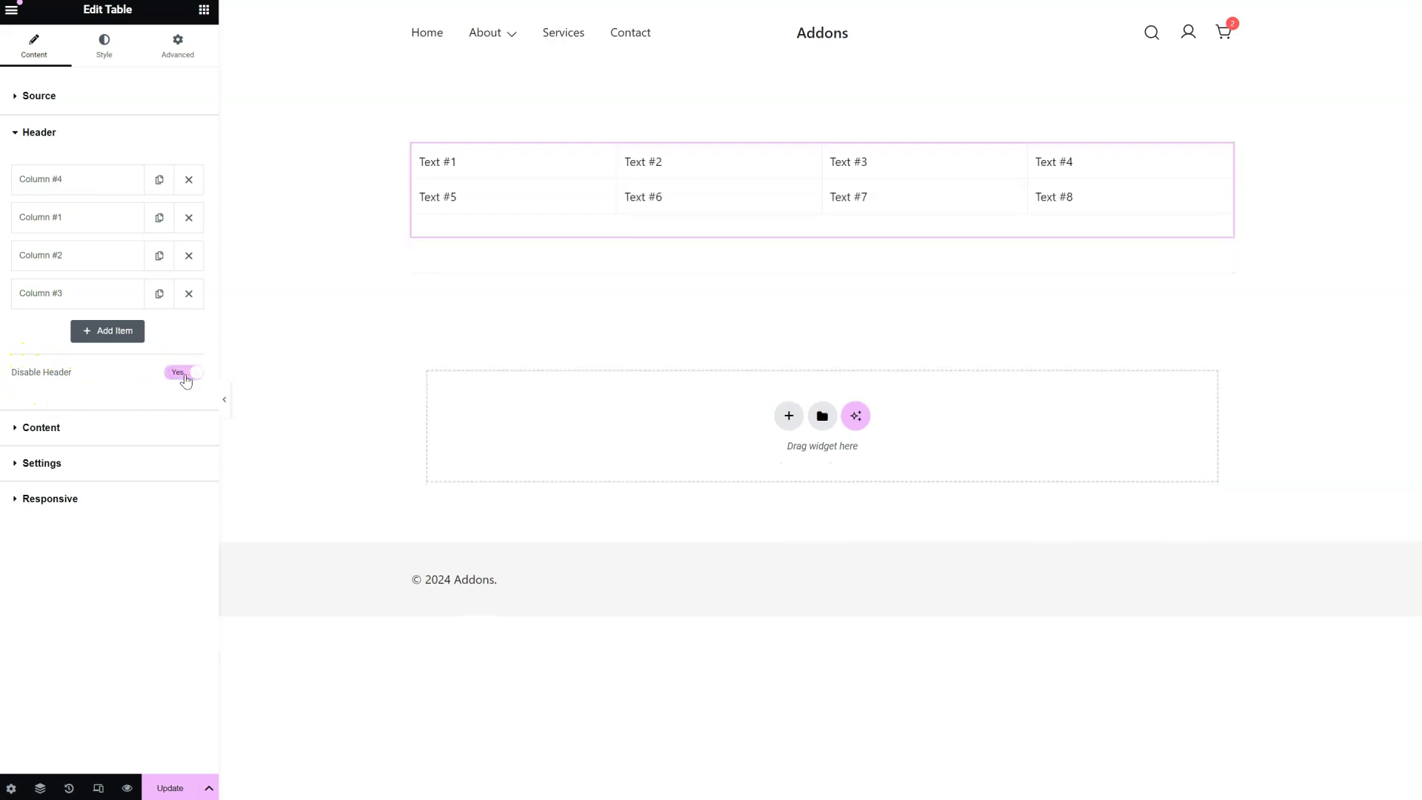
{"action": "left_click", "coordinate": [186, 379]}
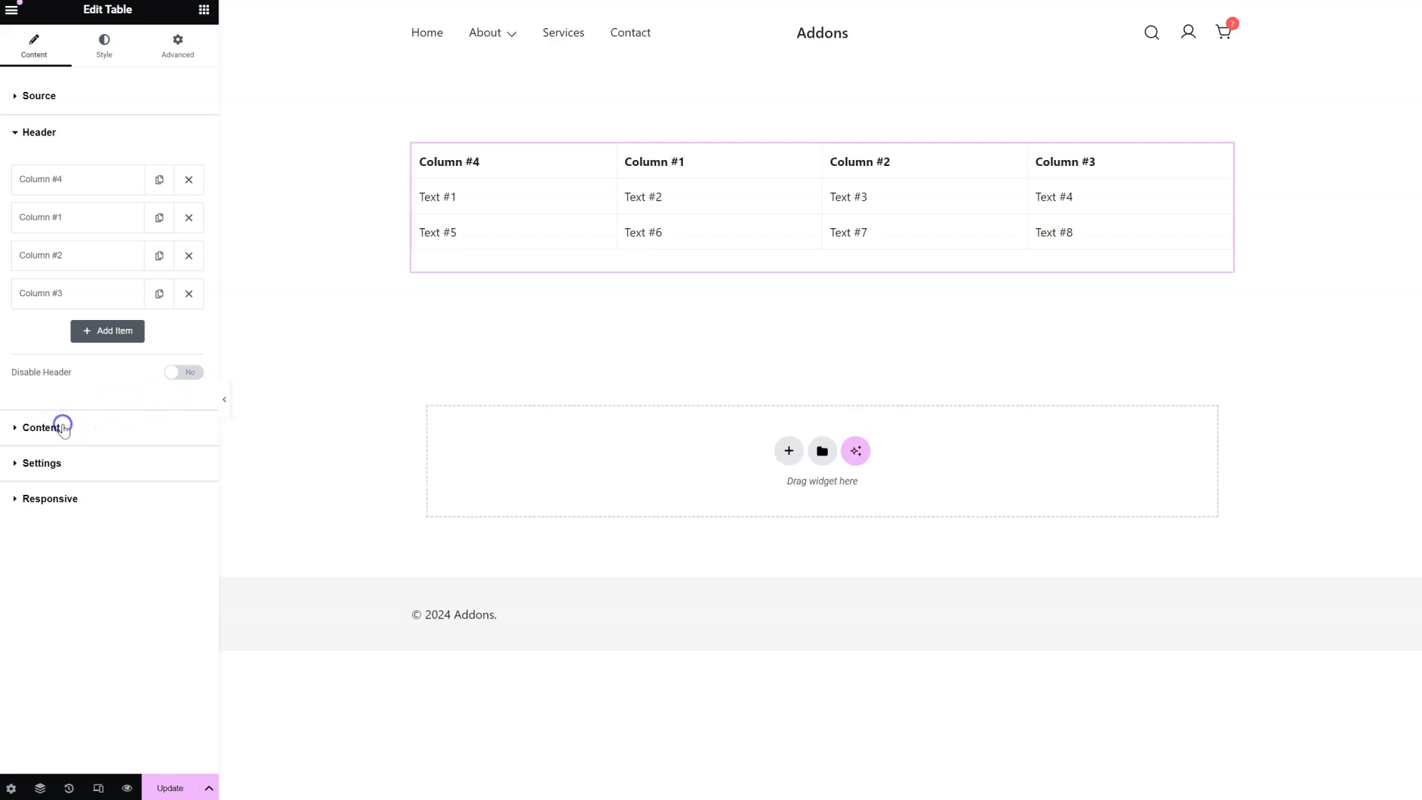
Step: Add a new item with element type Row at the end of the table's content
{"action": "left_click", "coordinate": [63, 428]}
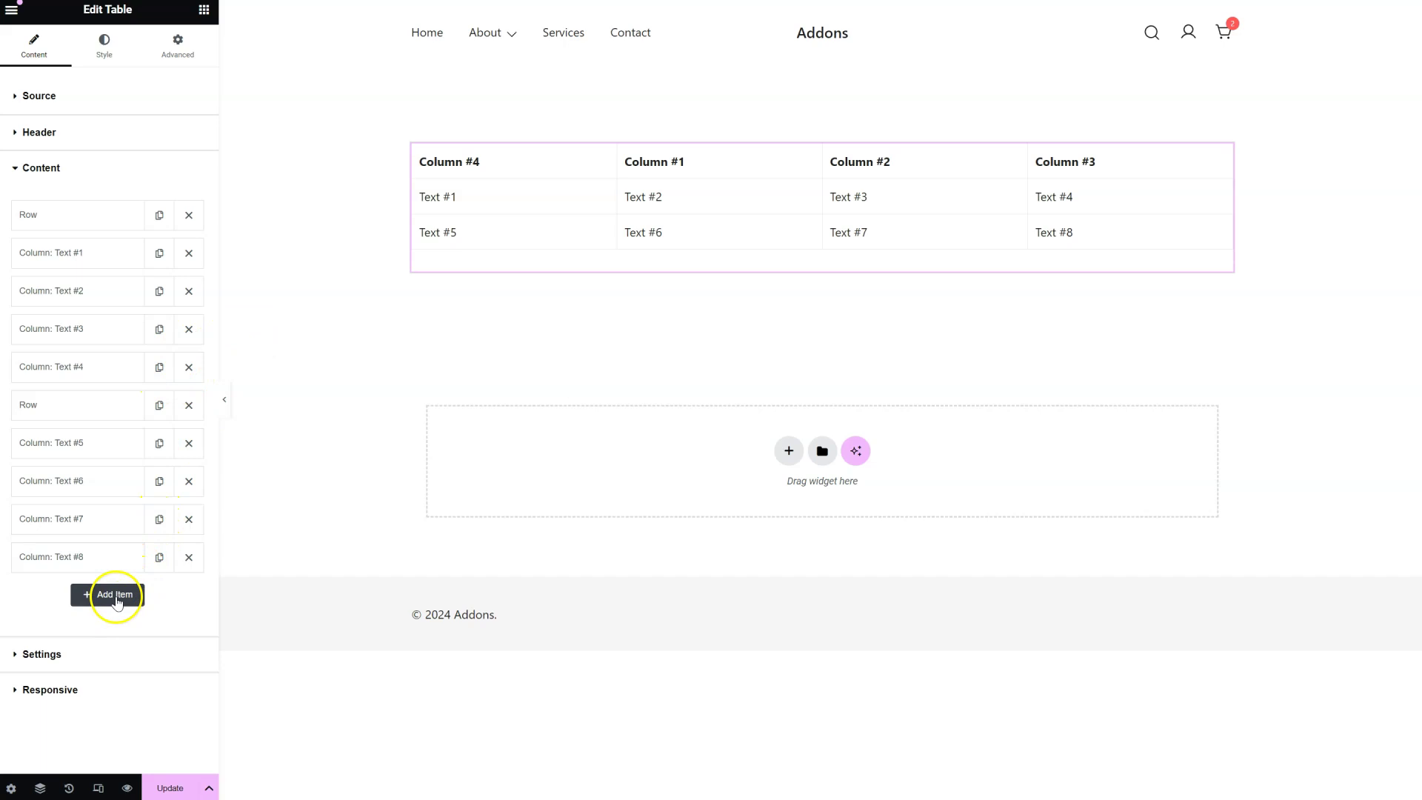
{"action": "left_click", "coordinate": [116, 600]}
{"action": "scroll", "coordinate": [109, 549], "scroll_direction": "down", "scroll_amount": 1}
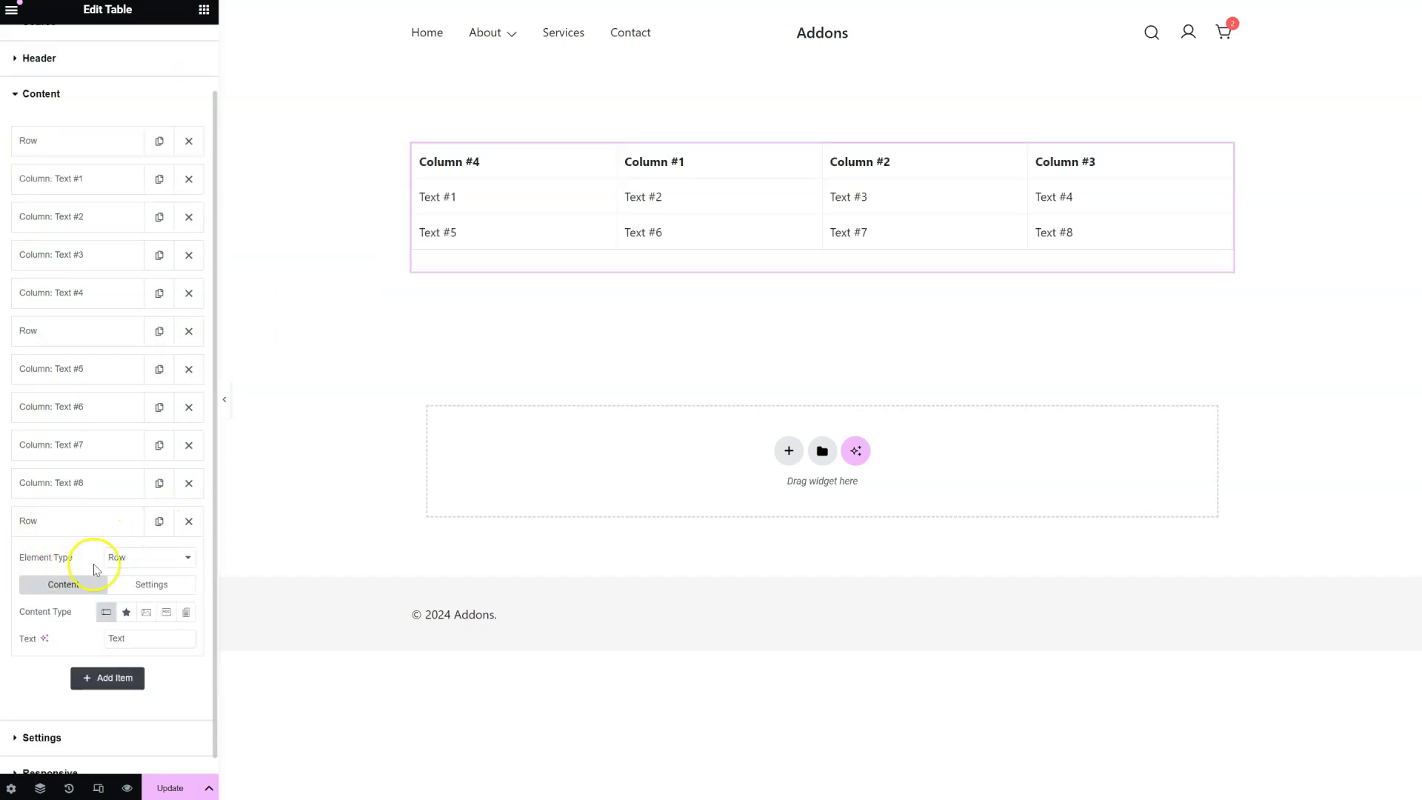
{"action": "left_click", "coordinate": [151, 559]}
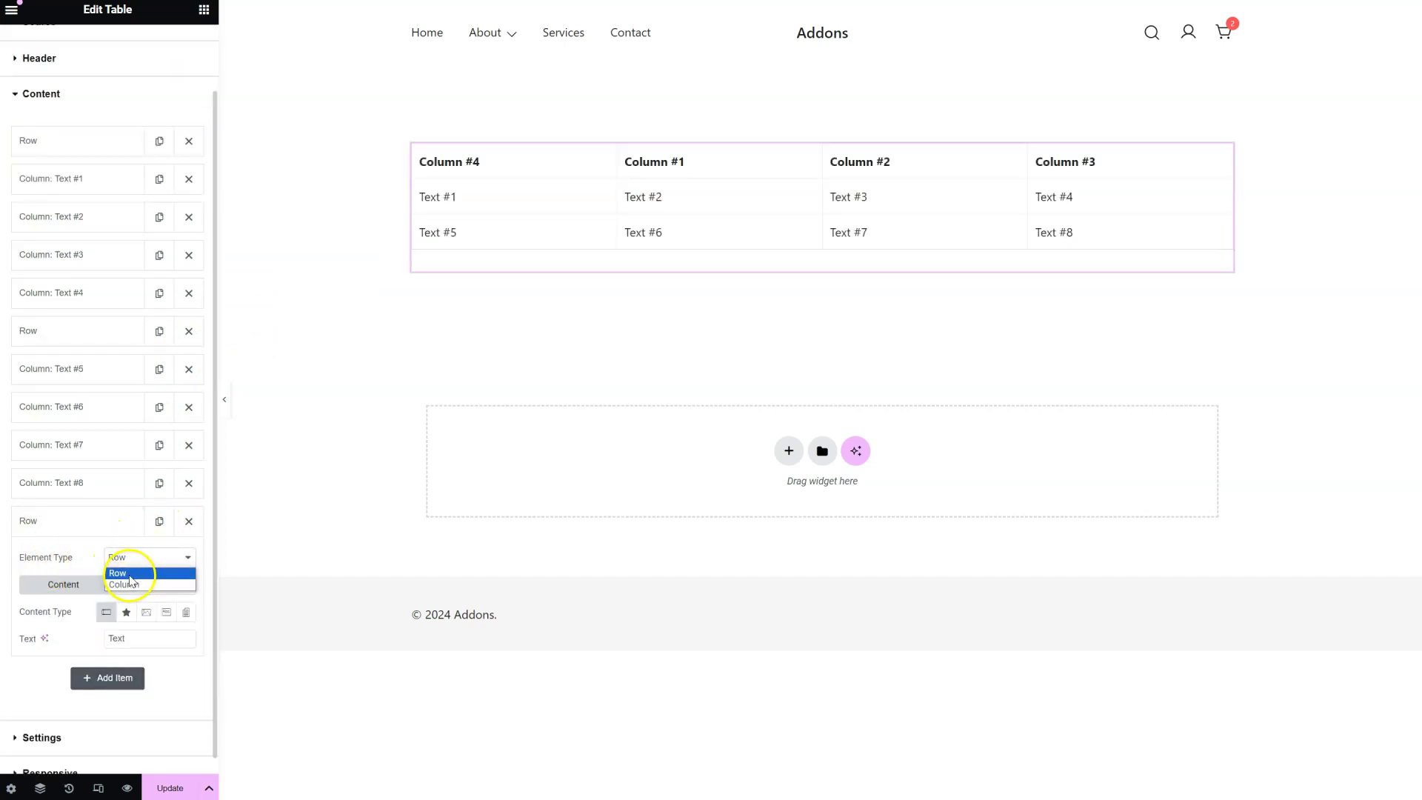
{"action": "left_click", "coordinate": [130, 576]}
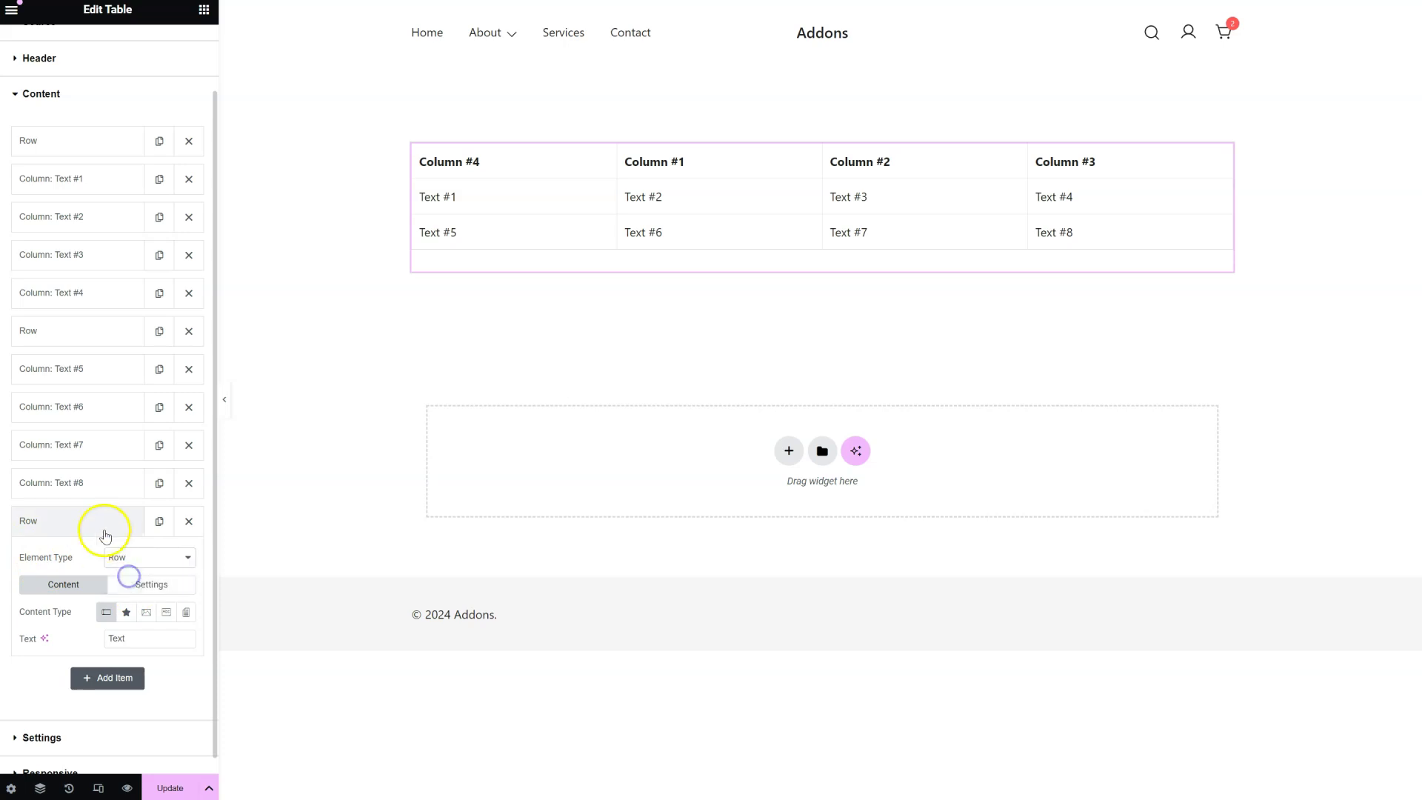
{"action": "scroll", "coordinate": [84, 577], "scroll_direction": "down", "scroll_amount": 1}
{"action": "left_click", "coordinate": [57, 505]}
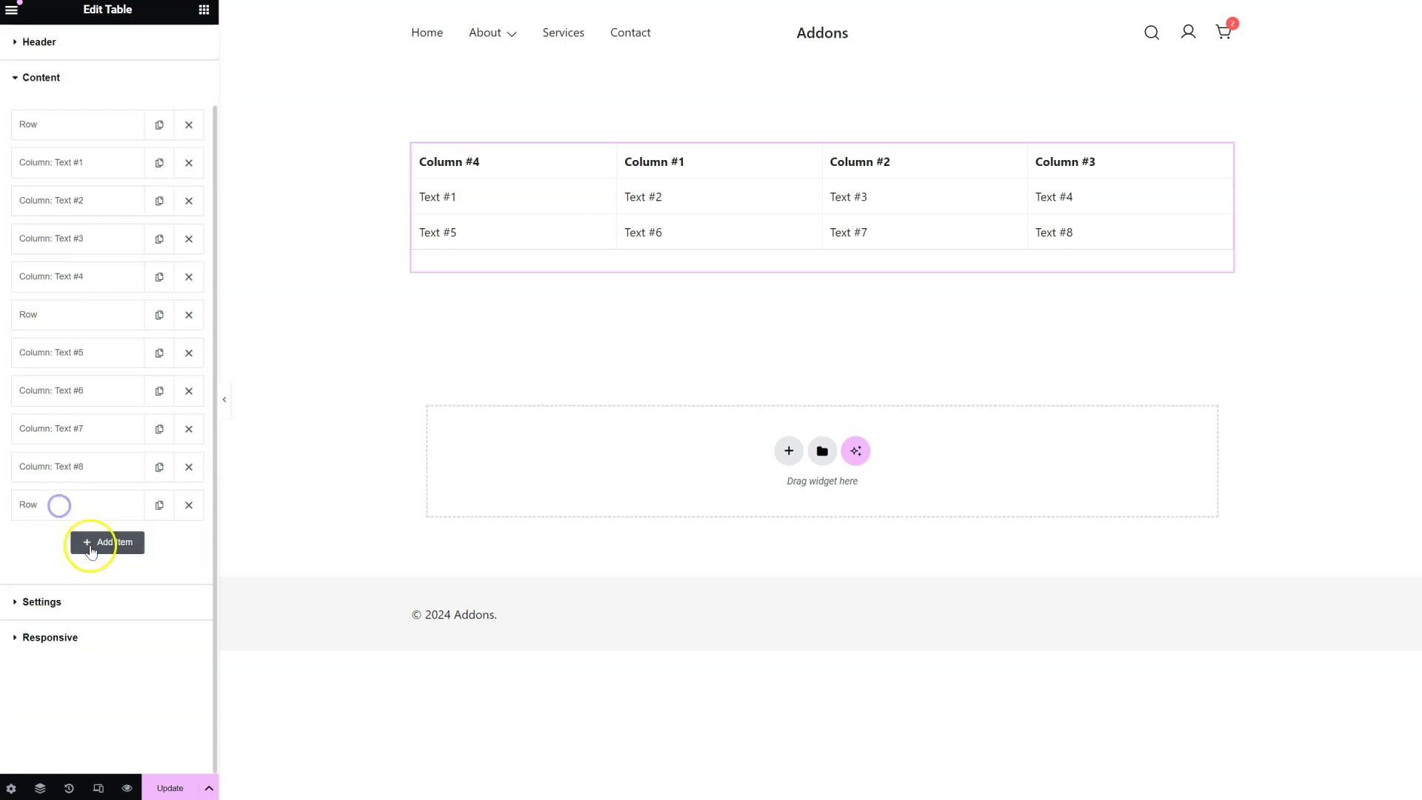
Step: Add a Column item under the new row and duplicate it three times to give the row four cells
{"action": "left_click", "coordinate": [111, 542]}
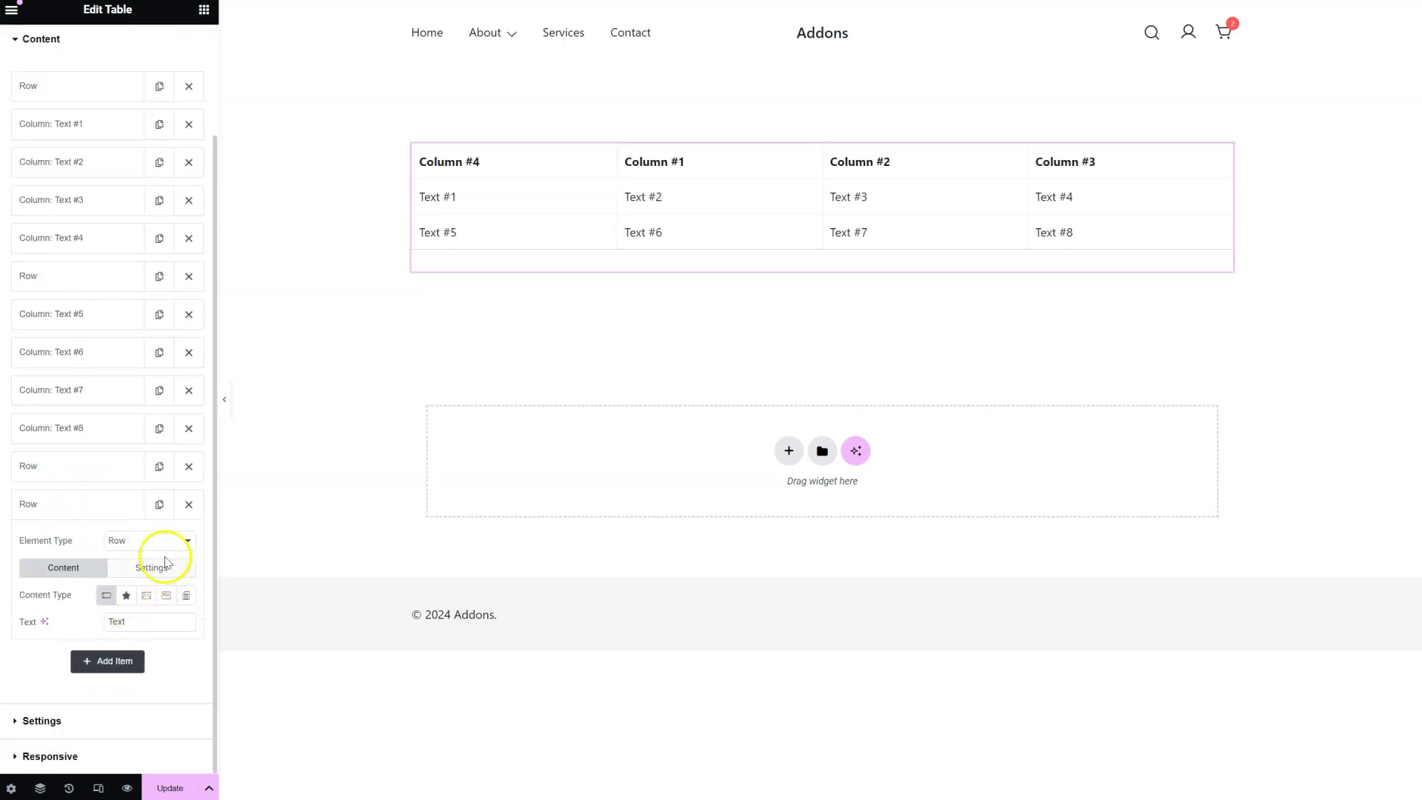
{"action": "left_click", "coordinate": [146, 541]}
{"action": "left_click", "coordinate": [133, 568]}
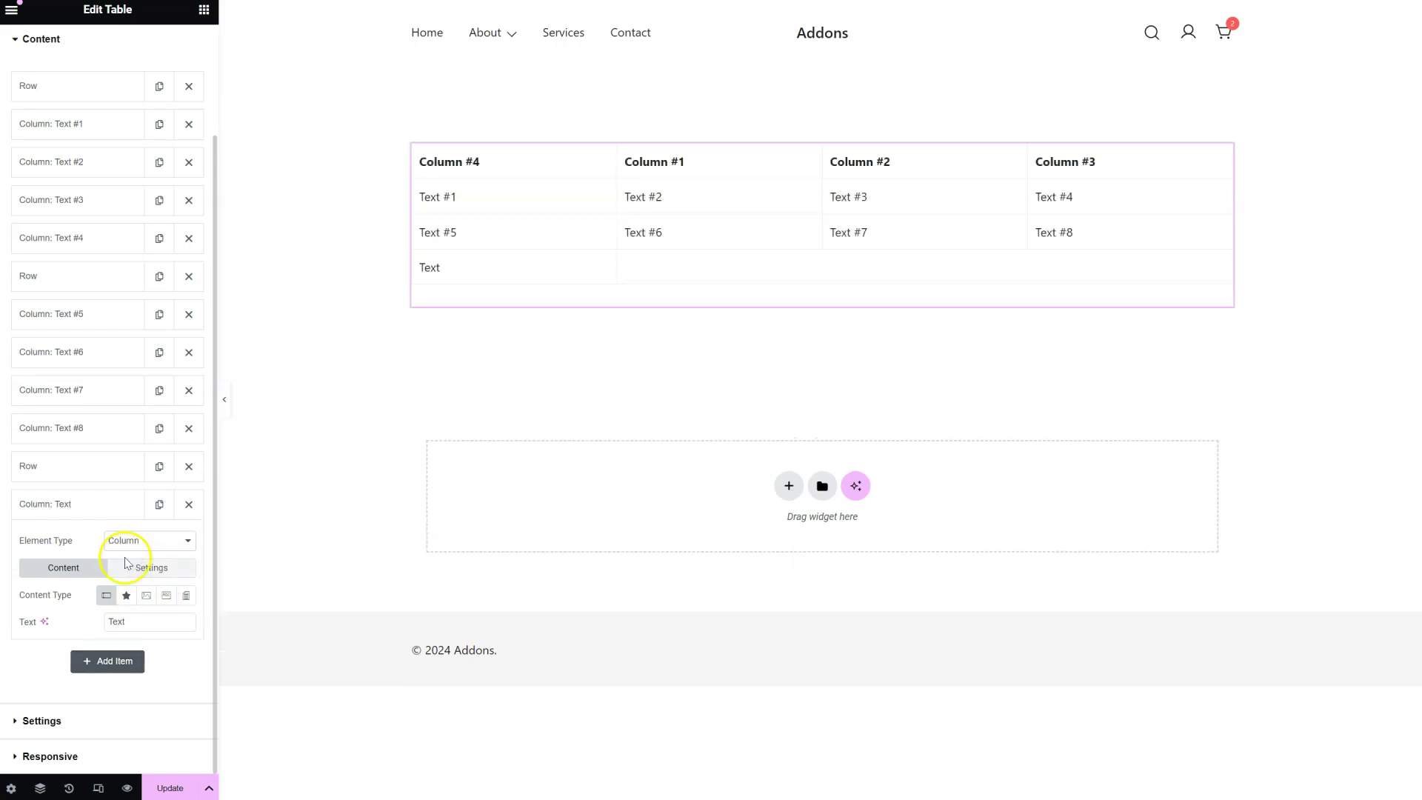
{"action": "left_click", "coordinate": [97, 506]}
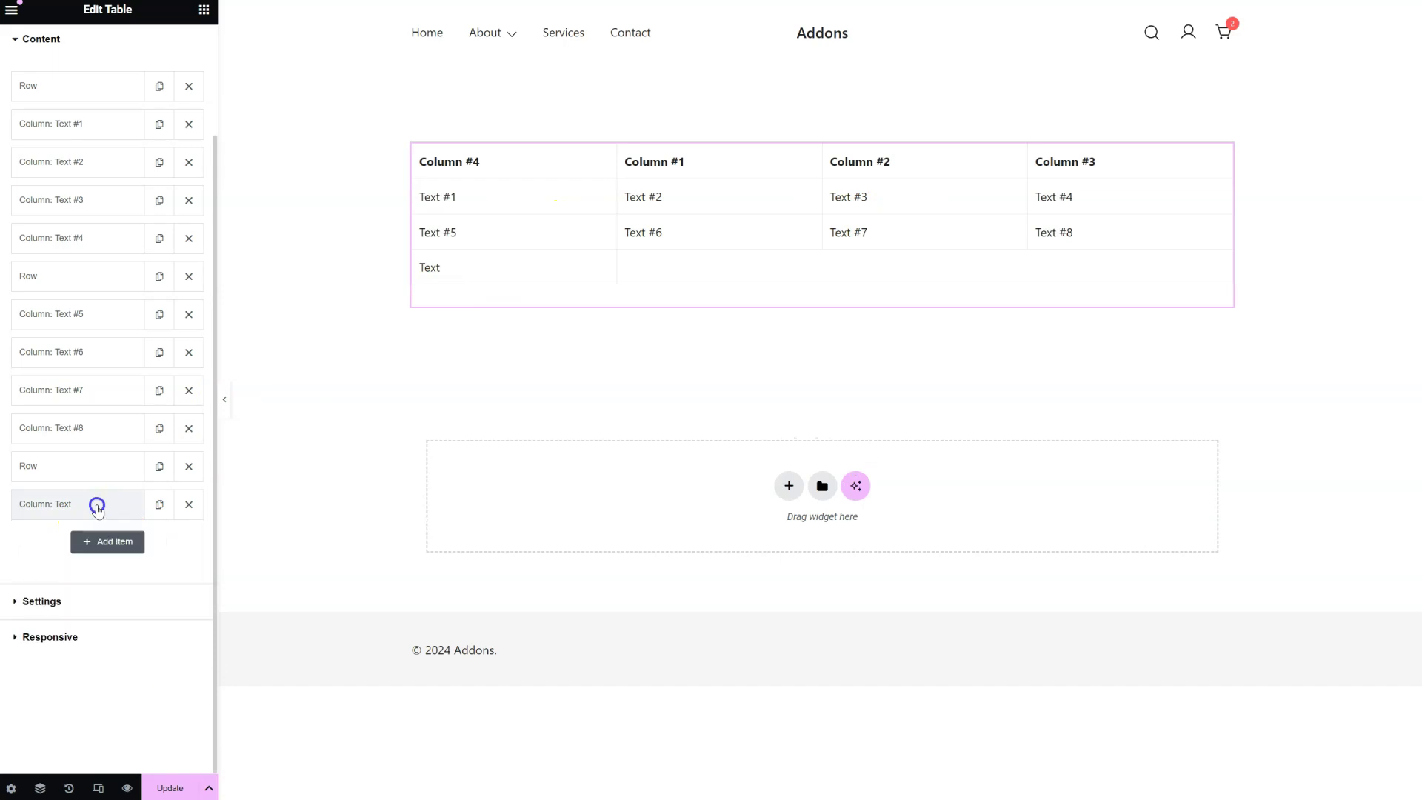
{"action": "left_click", "coordinate": [158, 507]}
{"action": "left_click", "coordinate": [159, 662]}
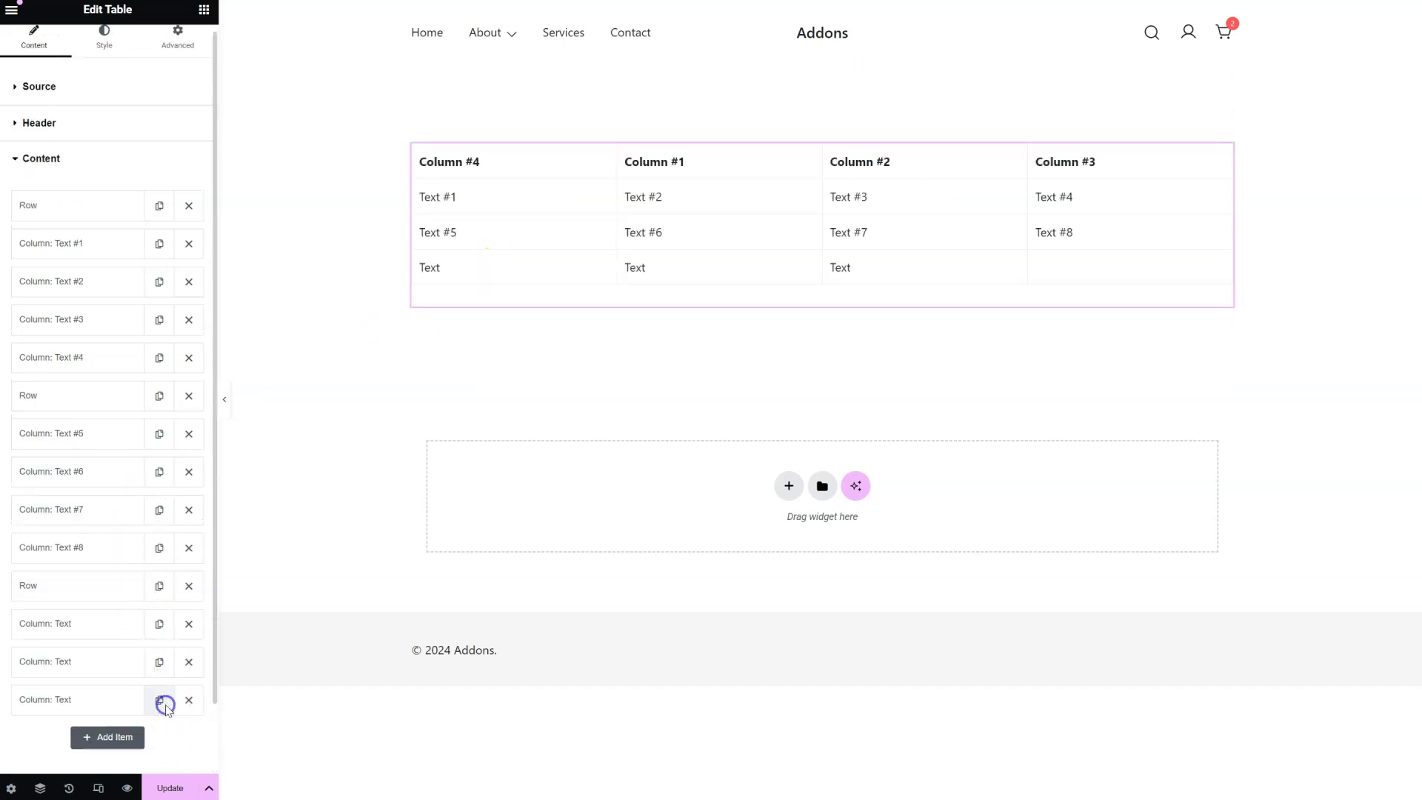
{"action": "left_click", "coordinate": [161, 700]}
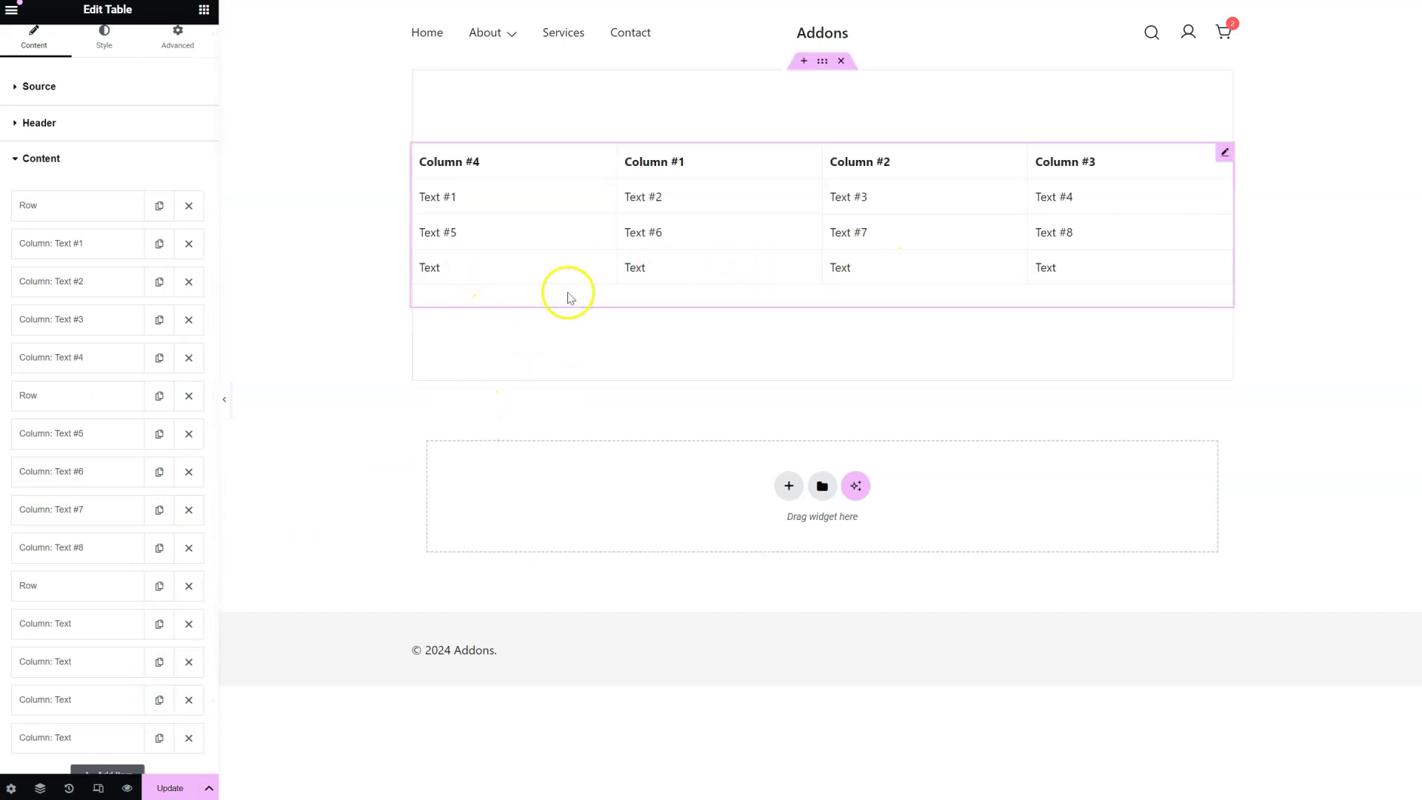
Step: Set the text of the new row's first cell to "Text 1"
{"action": "scroll", "coordinate": [81, 568], "scroll_direction": "down", "scroll_amount": 2}
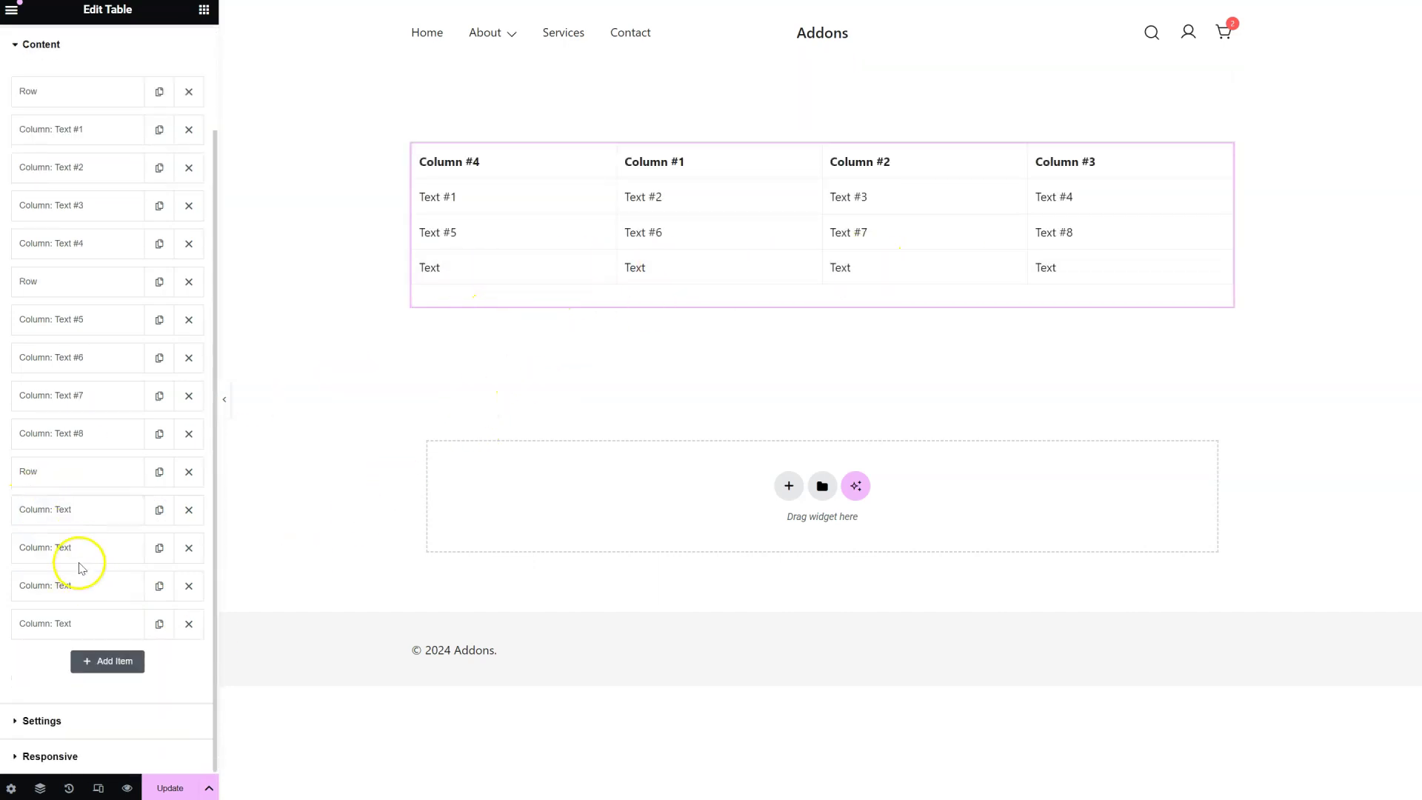
{"action": "left_click", "coordinate": [89, 510]}
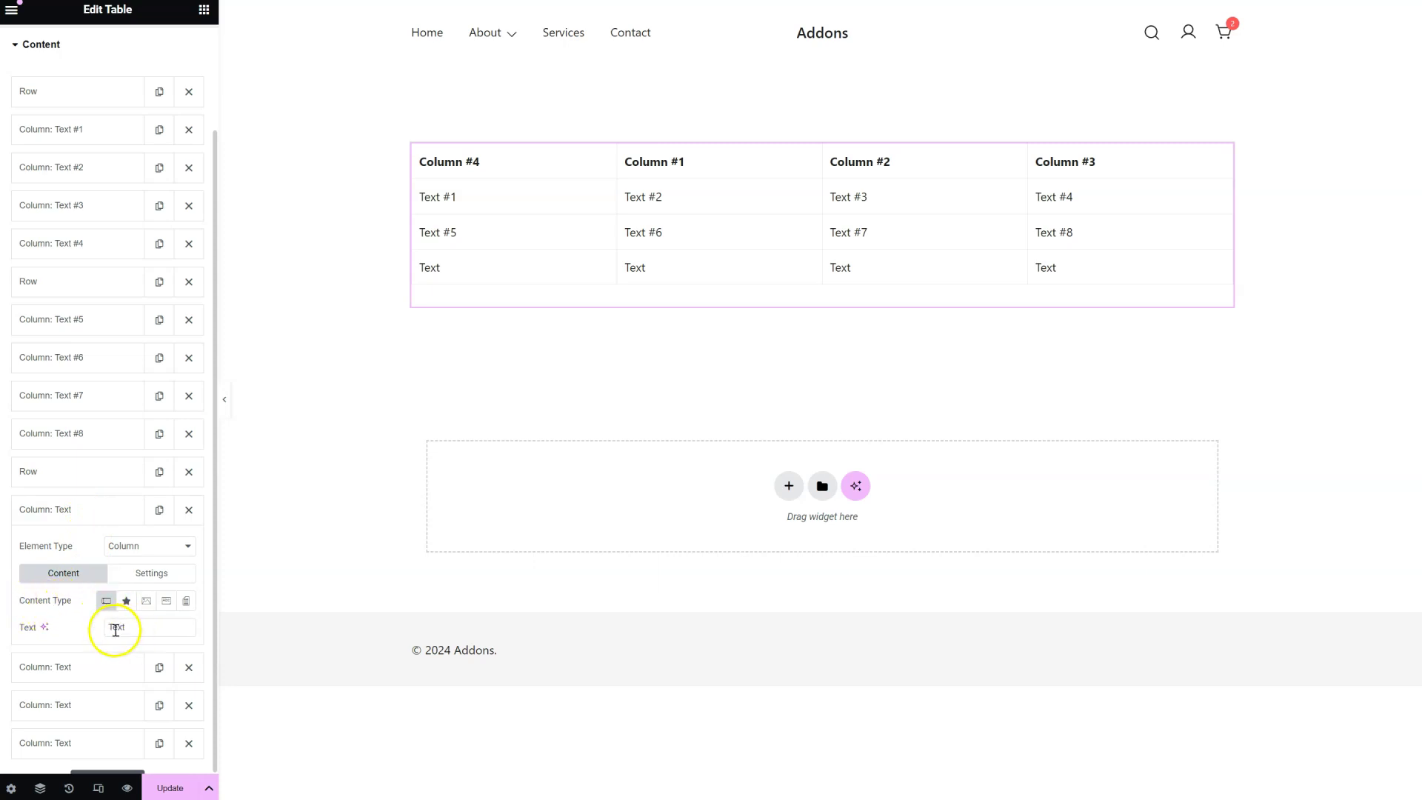
{"action": "left_click", "coordinate": [157, 626]}
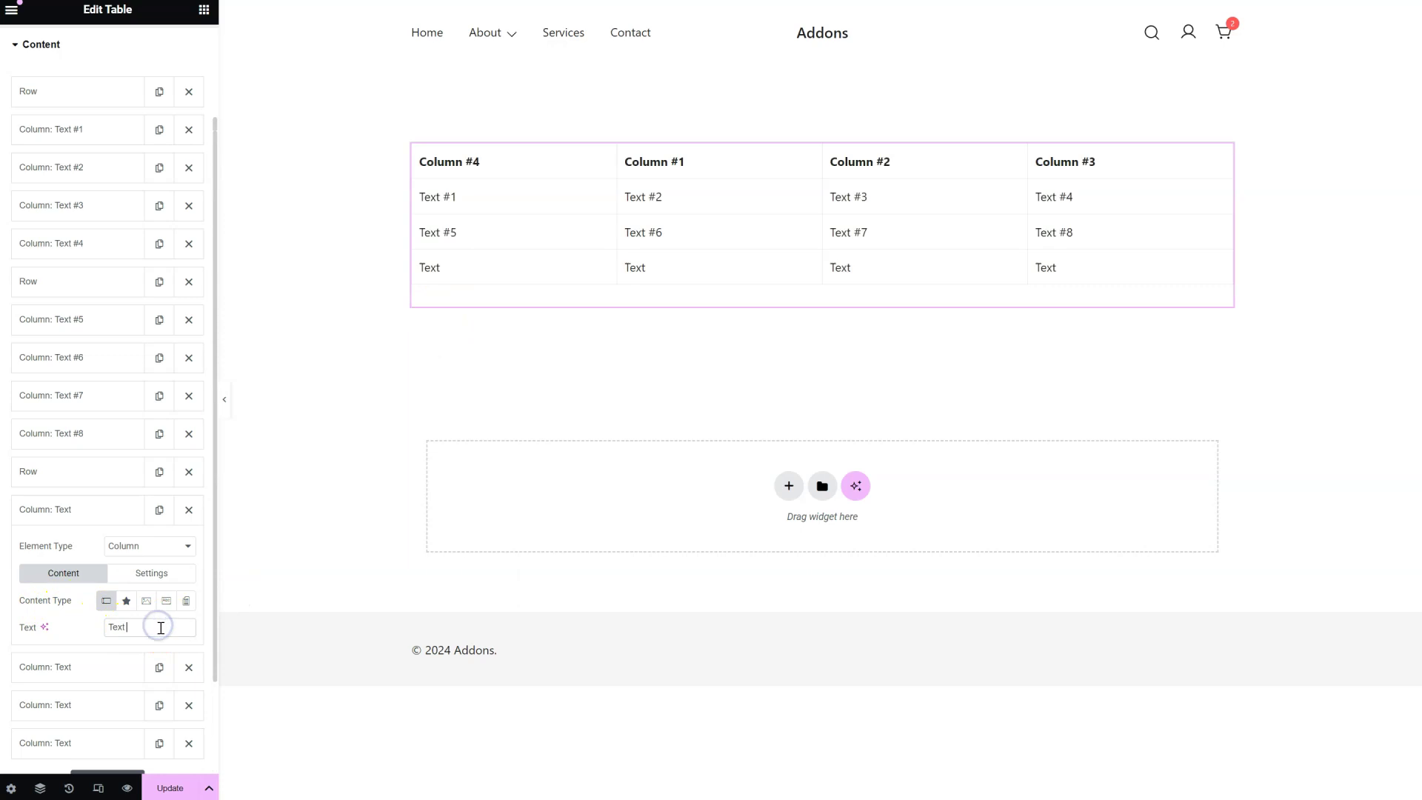
{"action": "type", "text": "1"}
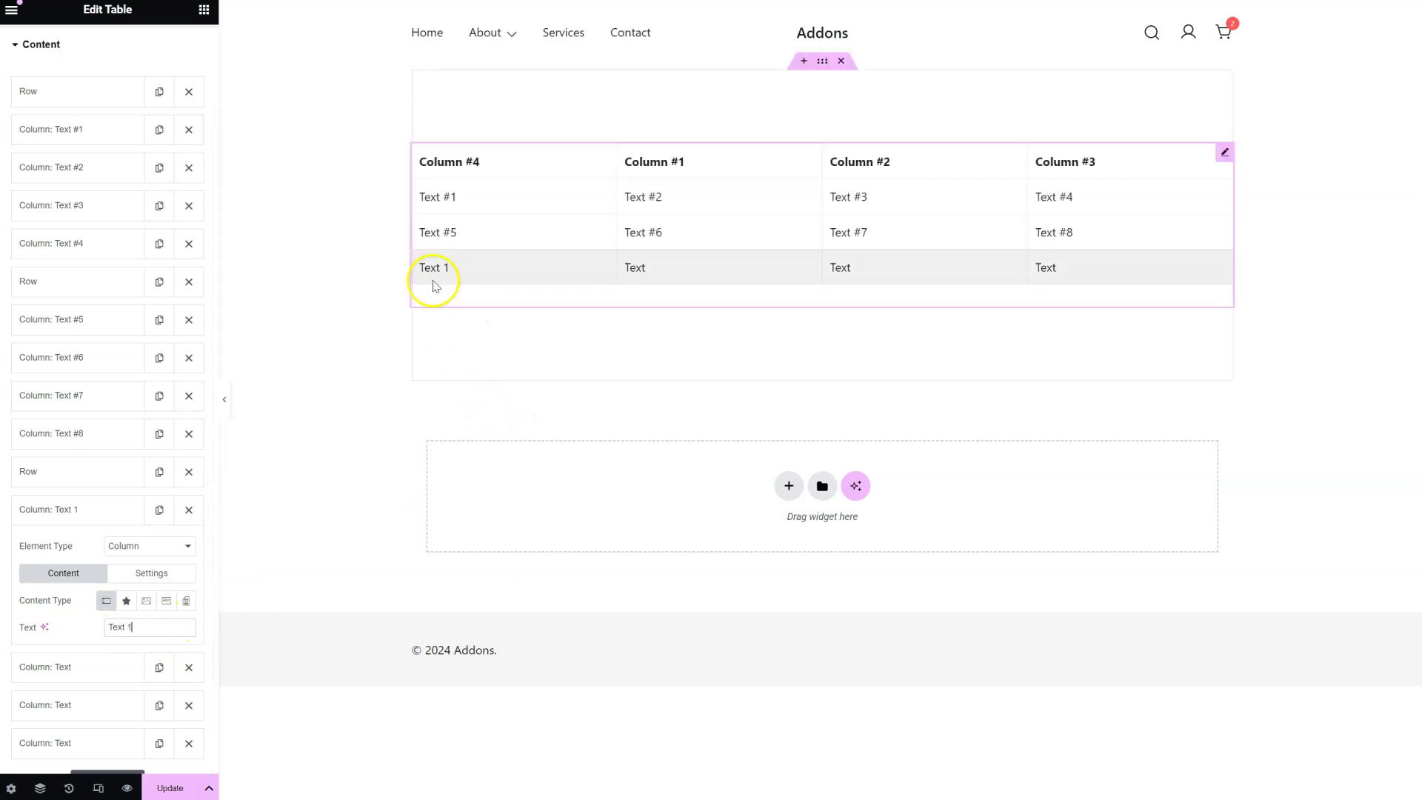
Step: Change the new row's first cell to icon content, and to image content with the green tree logo from the media library
{"action": "left_click", "coordinate": [127, 602]}
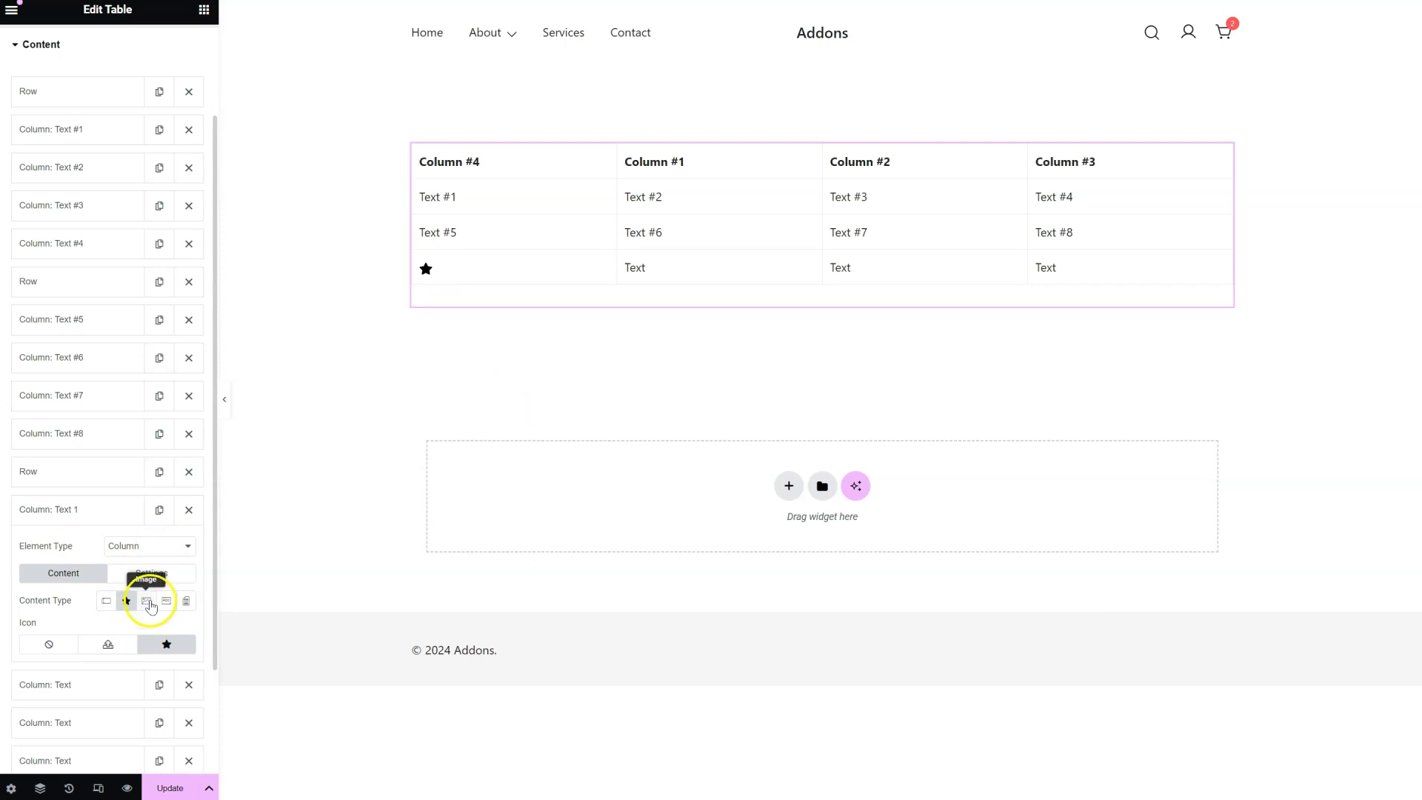
{"action": "left_click", "coordinate": [147, 601]}
{"action": "left_click", "coordinate": [112, 659]}
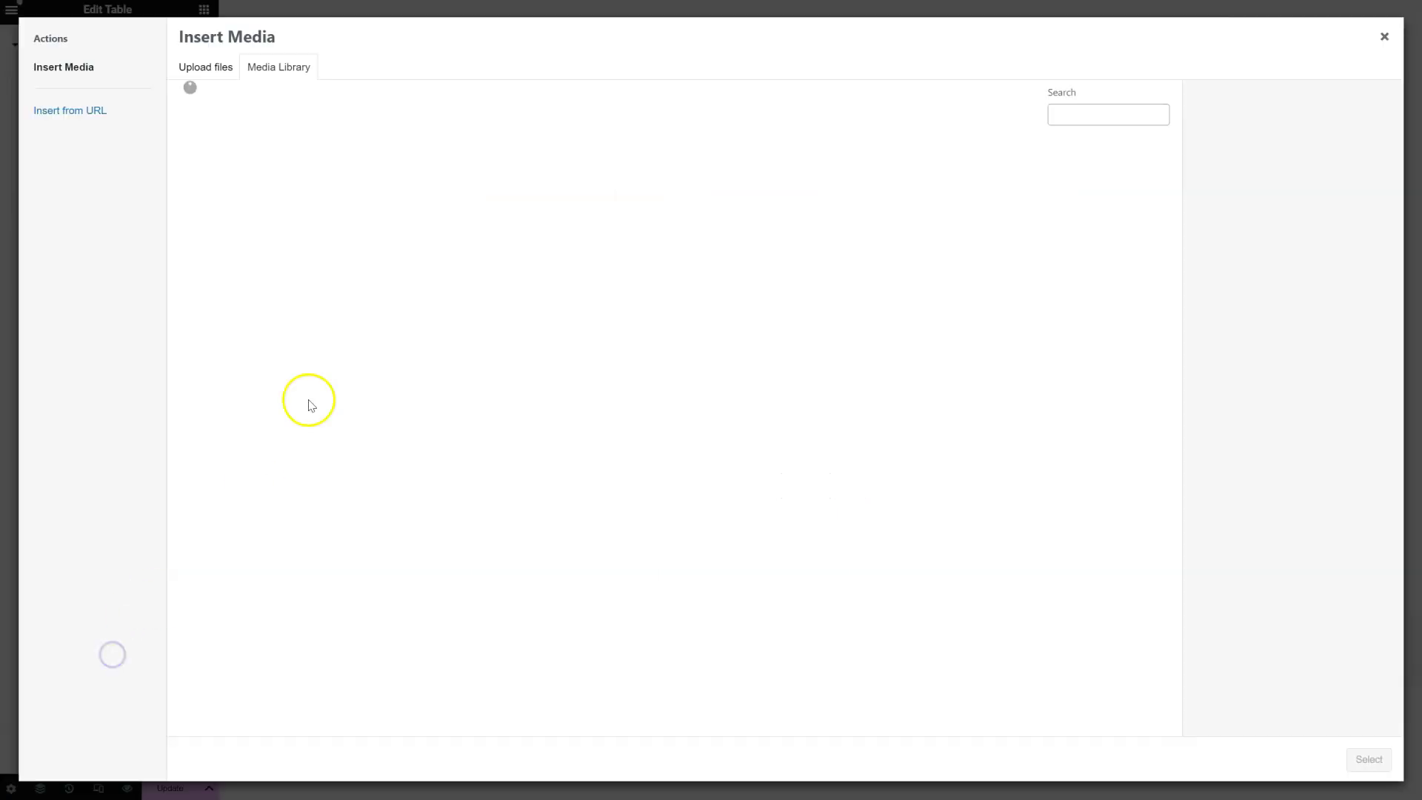
{"action": "left_click", "coordinate": [354, 212]}
{"action": "left_click", "coordinate": [1390, 767]}
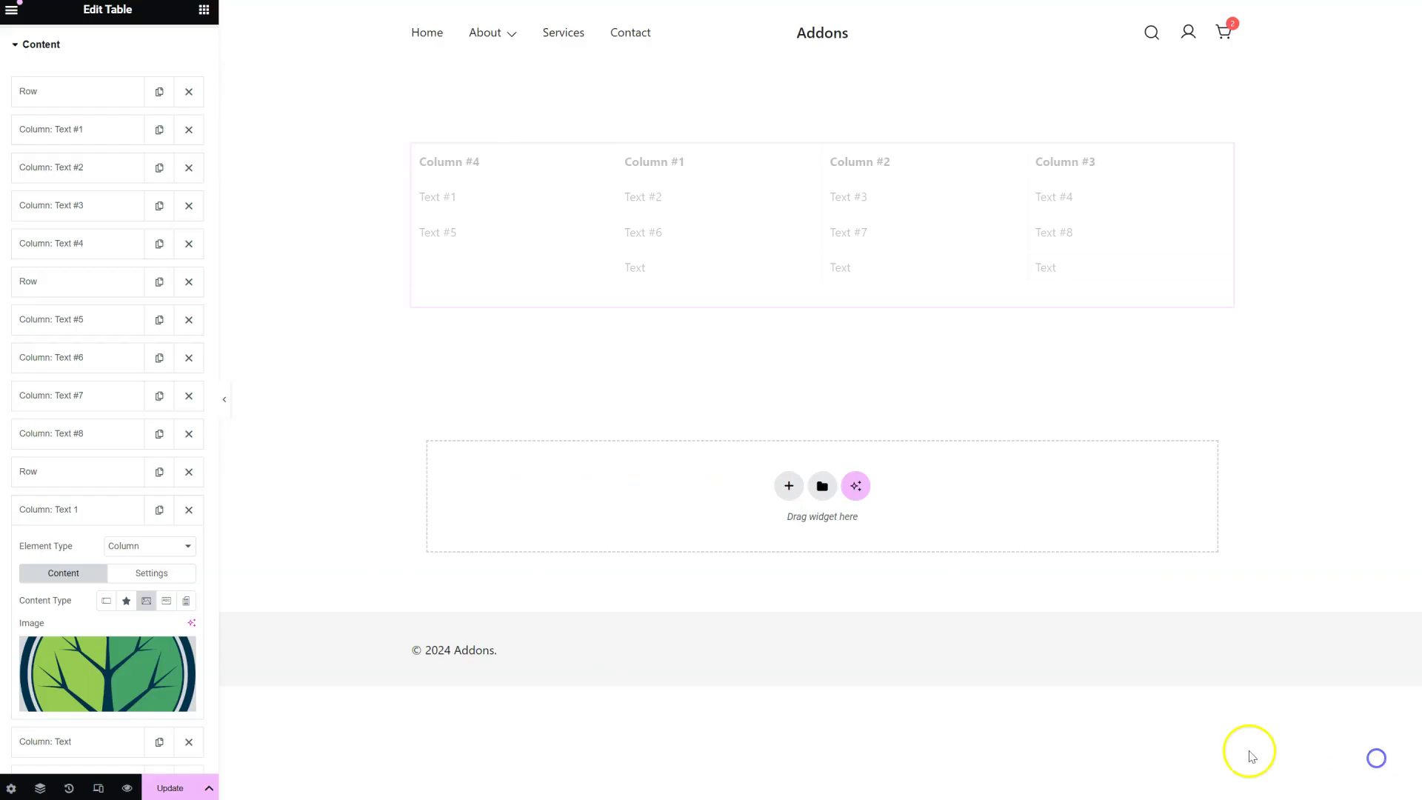
Step: Try WYSIWYG content in the new row's first cell, and switch the cell to template content using Slider template
{"action": "scroll", "coordinate": [104, 596], "scroll_direction": "down", "scroll_amount": 2}
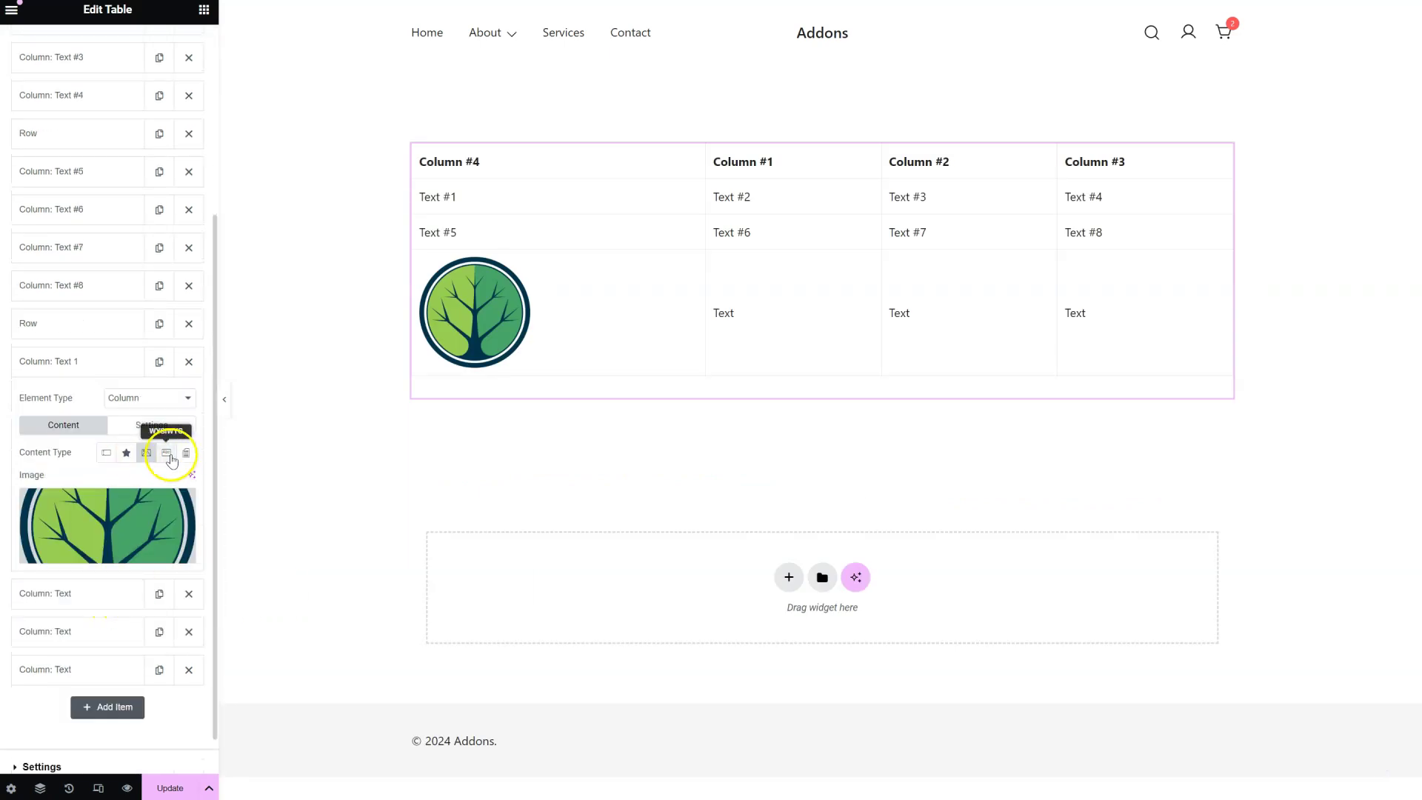
{"action": "left_click", "coordinate": [167, 454]}
{"action": "scroll", "coordinate": [141, 522], "scroll_direction": "down", "scroll_amount": 1}
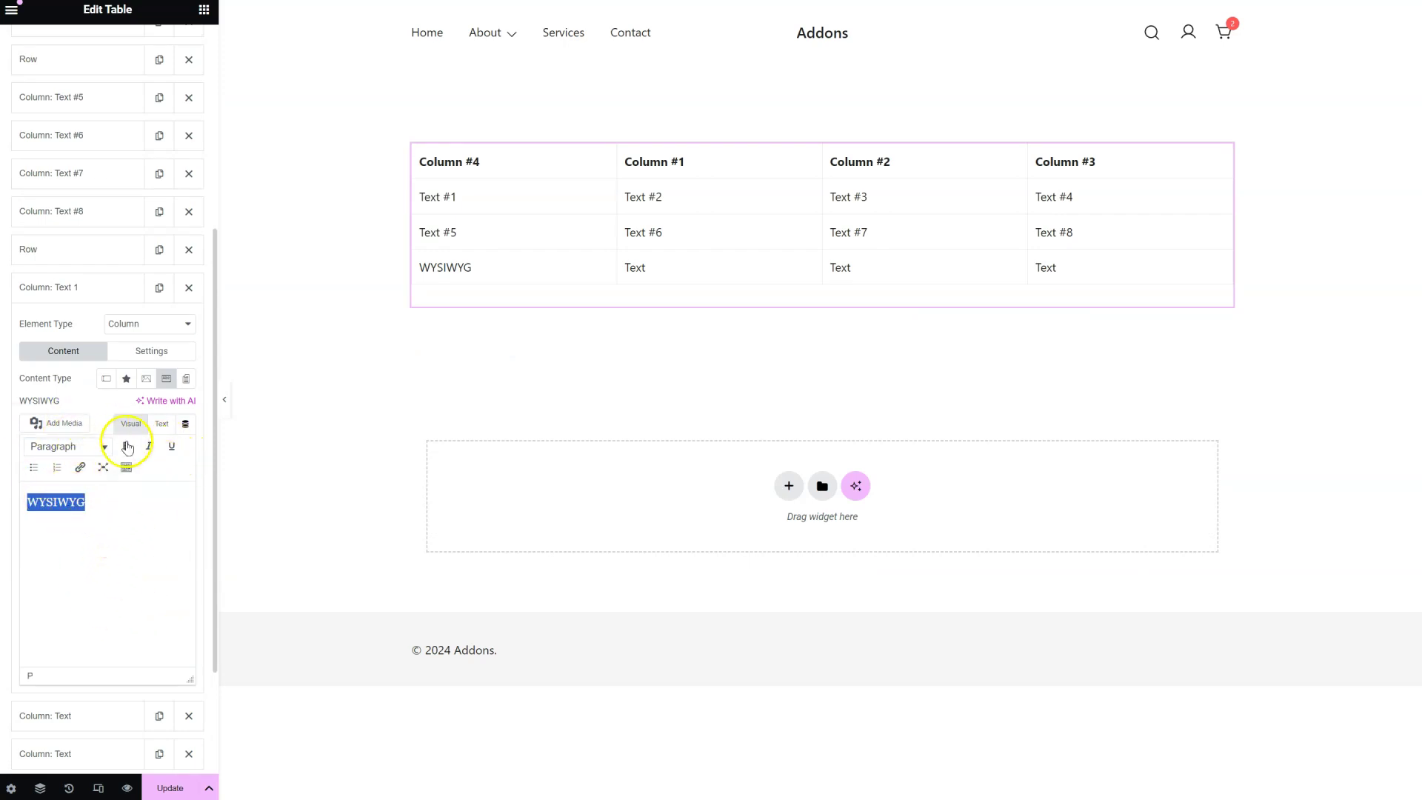
{"action": "scroll", "coordinate": [171, 459], "scroll_direction": "up", "scroll_amount": 2}
{"action": "left_click", "coordinate": [186, 480]}
{"action": "left_click", "coordinate": [160, 508]}
{"action": "left_click", "coordinate": [141, 580]}
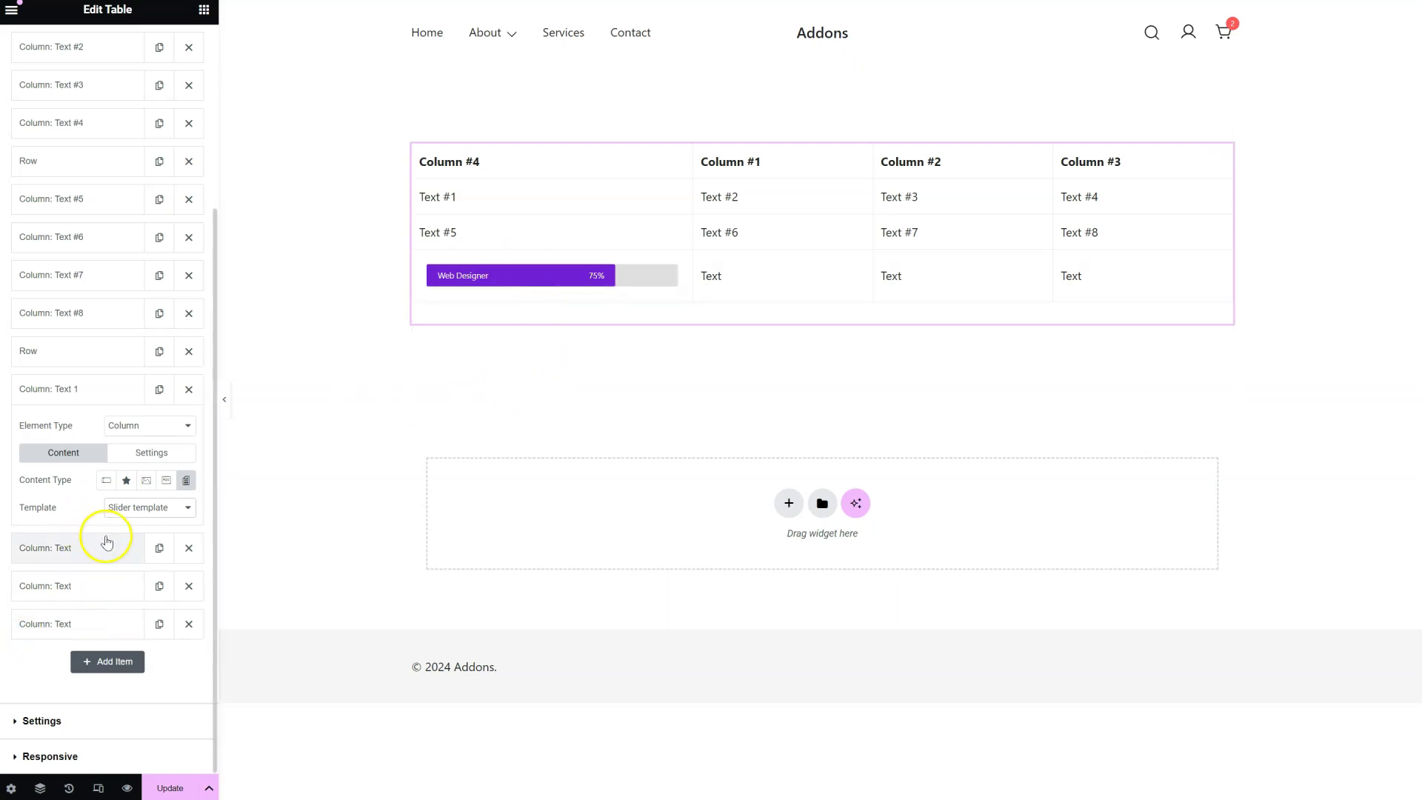
Step: Hide the editor panel to preview the table, and bring it back with the table widget selected
{"action": "left_click", "coordinate": [230, 405]}
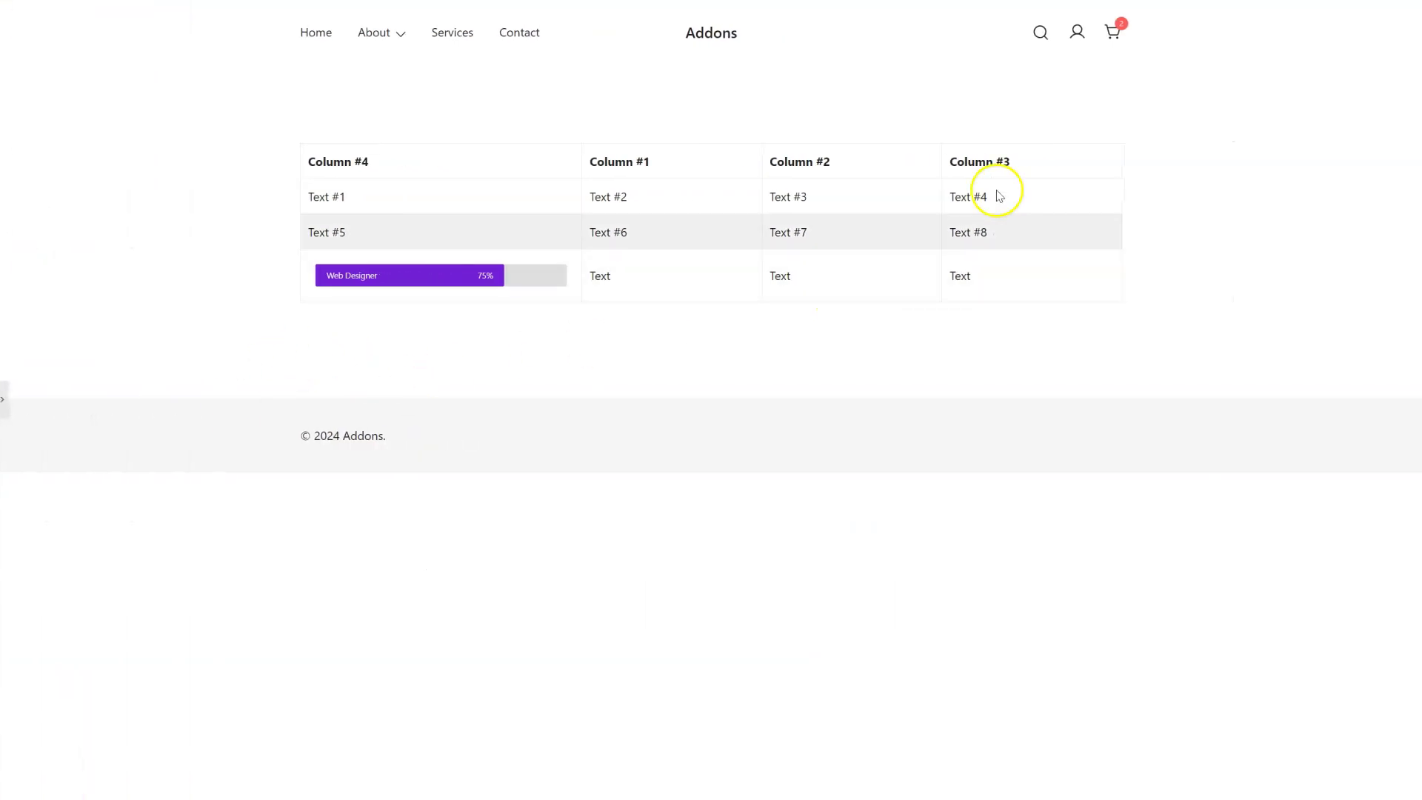
{"action": "left_click", "coordinate": [5, 405]}
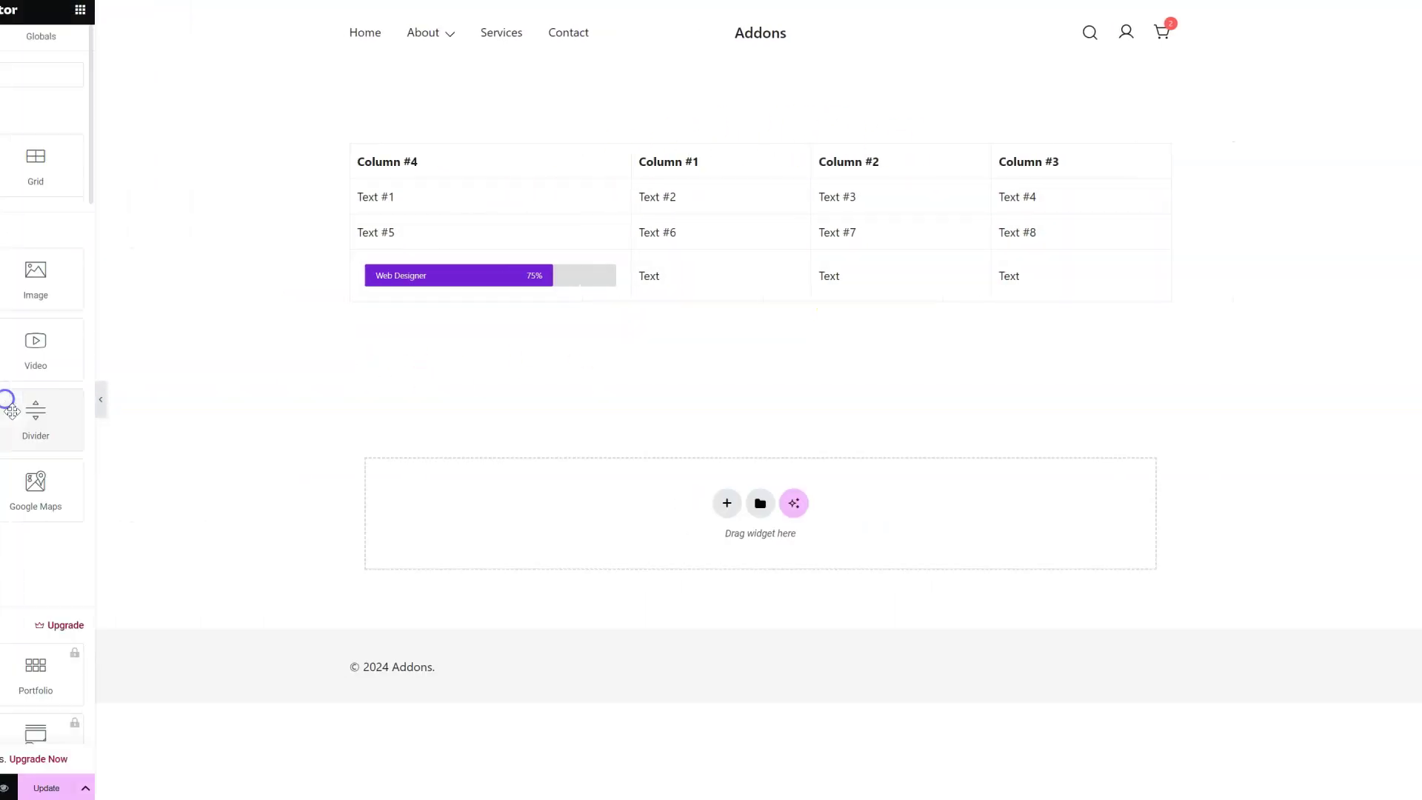
{"action": "left_click", "coordinate": [476, 260]}
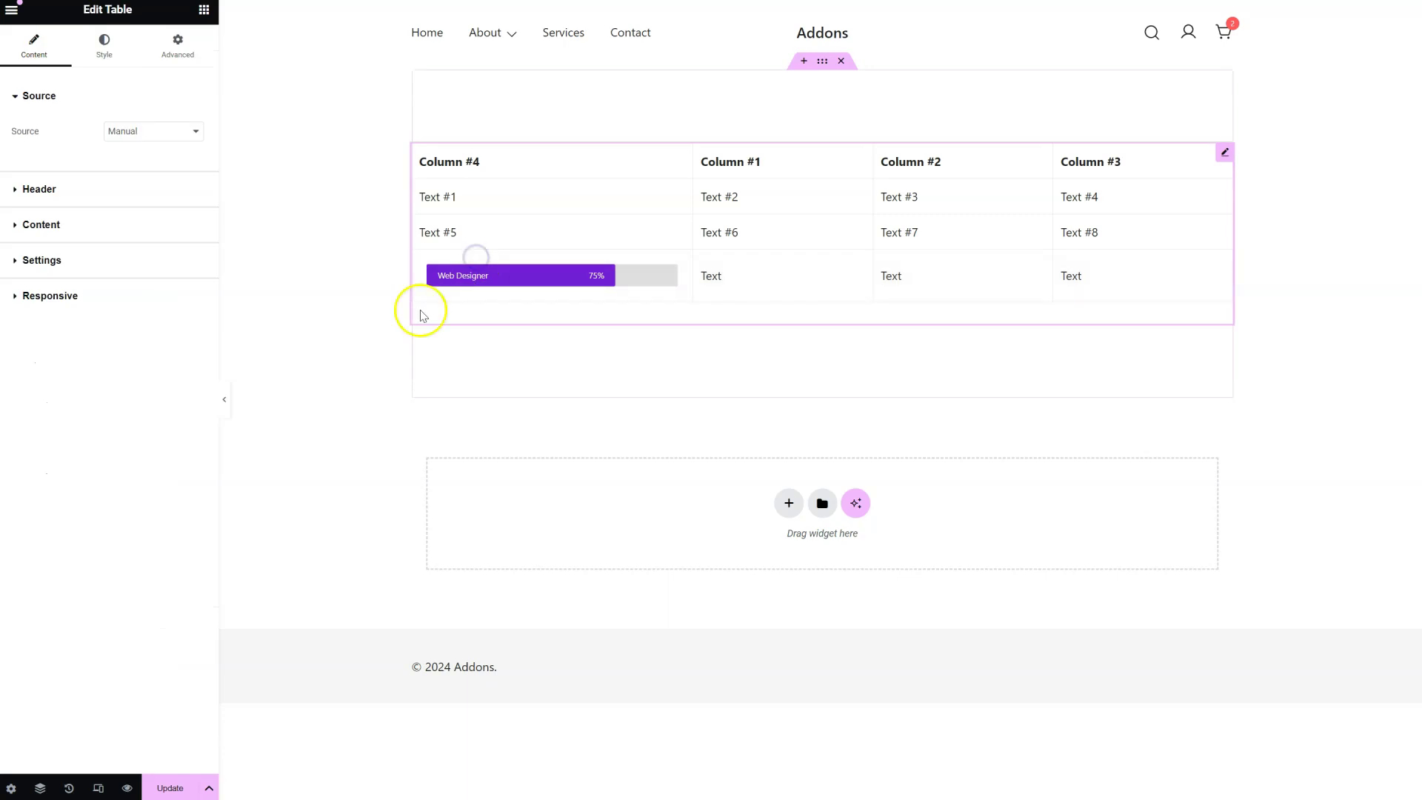
Step: Try the Row & column highlight mode in the table's settings, and set the mode to Cell
{"action": "left_click", "coordinate": [95, 257]}
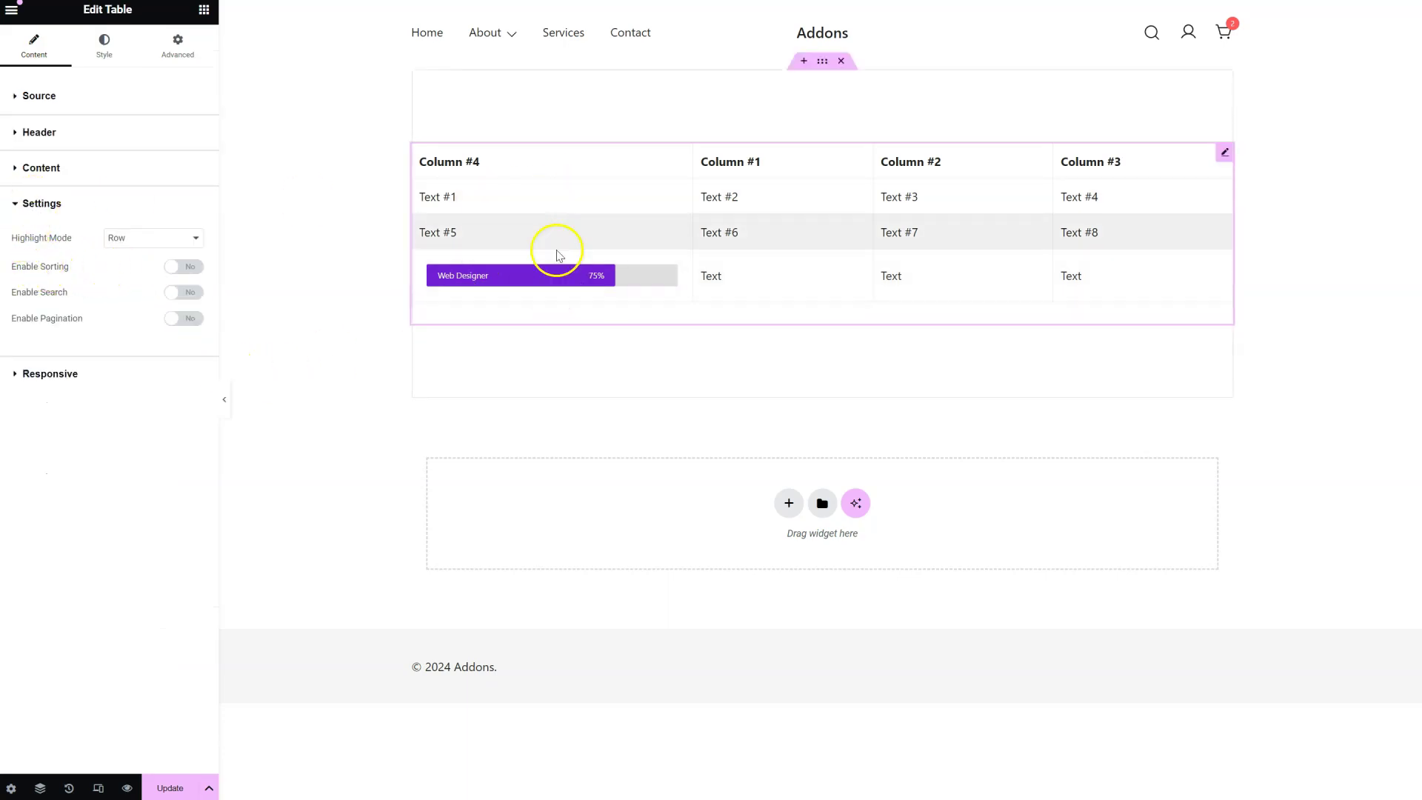
{"action": "left_click", "coordinate": [133, 238]}
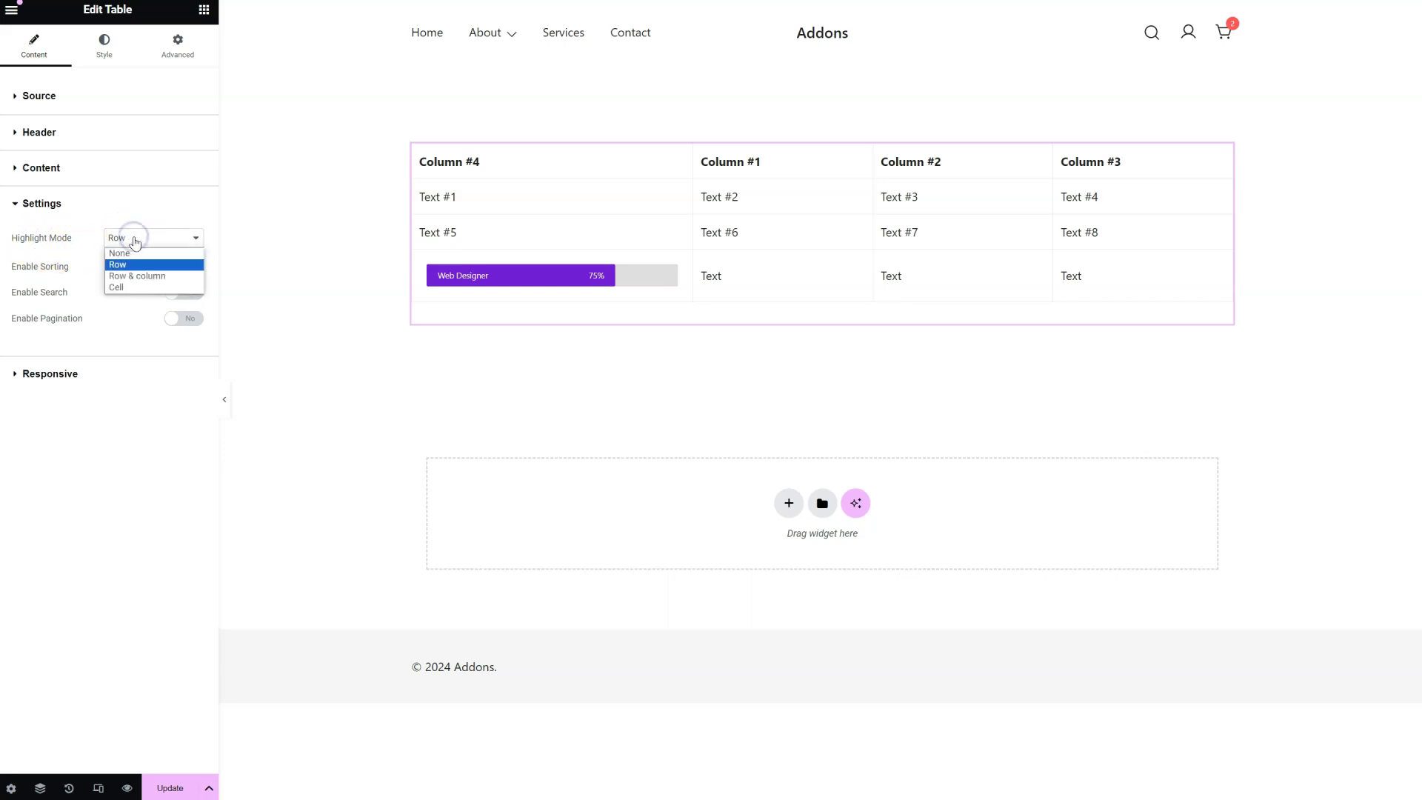
{"action": "left_click", "coordinate": [134, 254]}
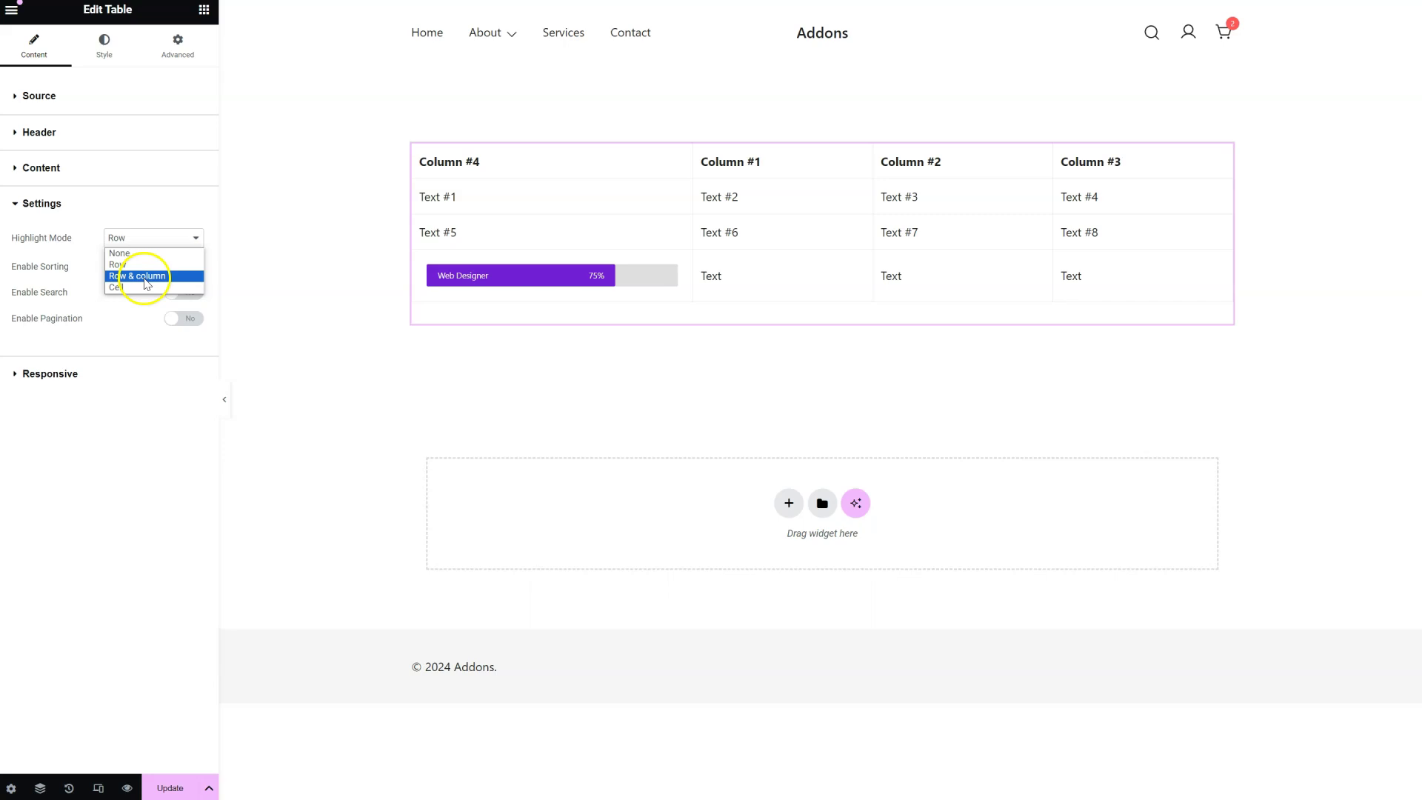
{"action": "left_click", "coordinate": [142, 277]}
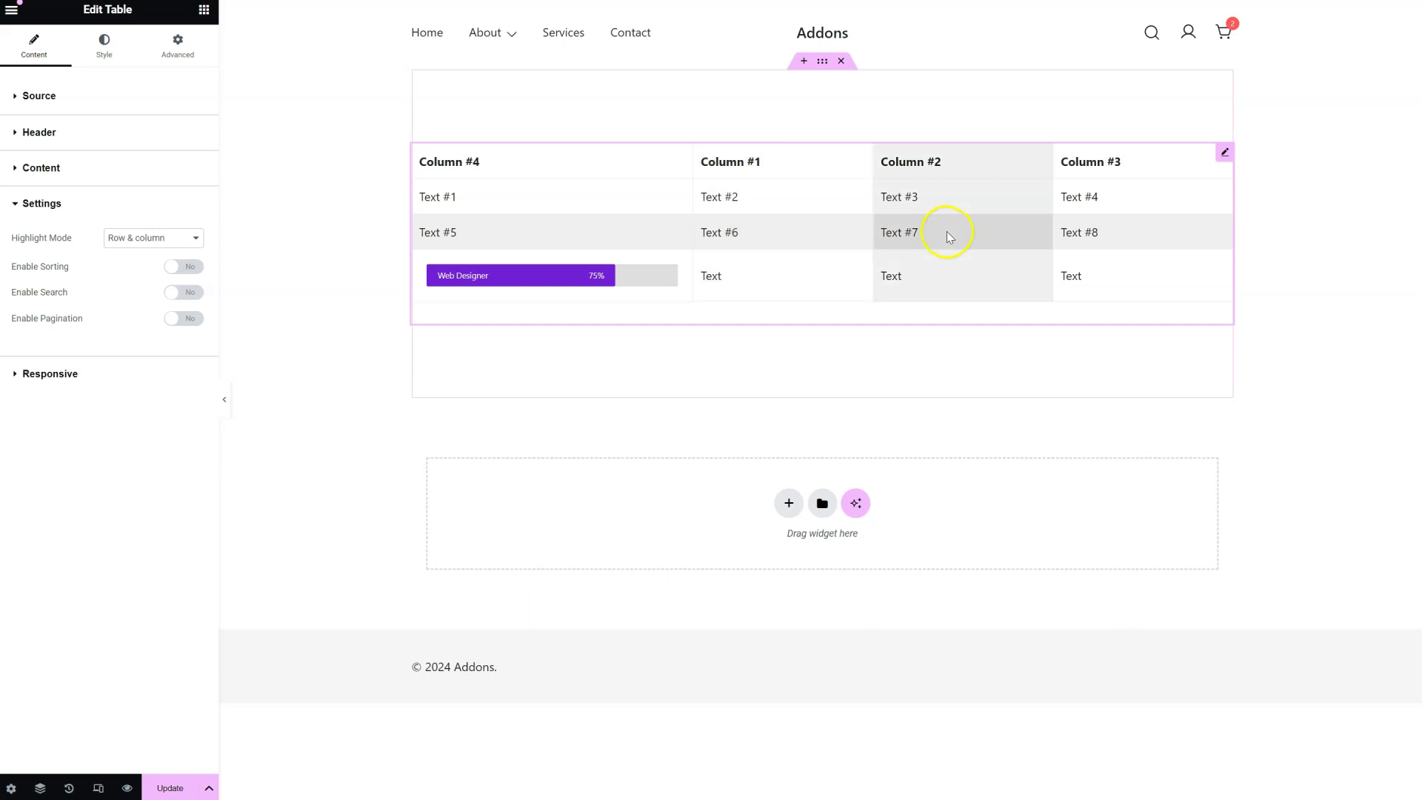
{"action": "left_click", "coordinate": [166, 236]}
{"action": "left_click", "coordinate": [125, 289]}
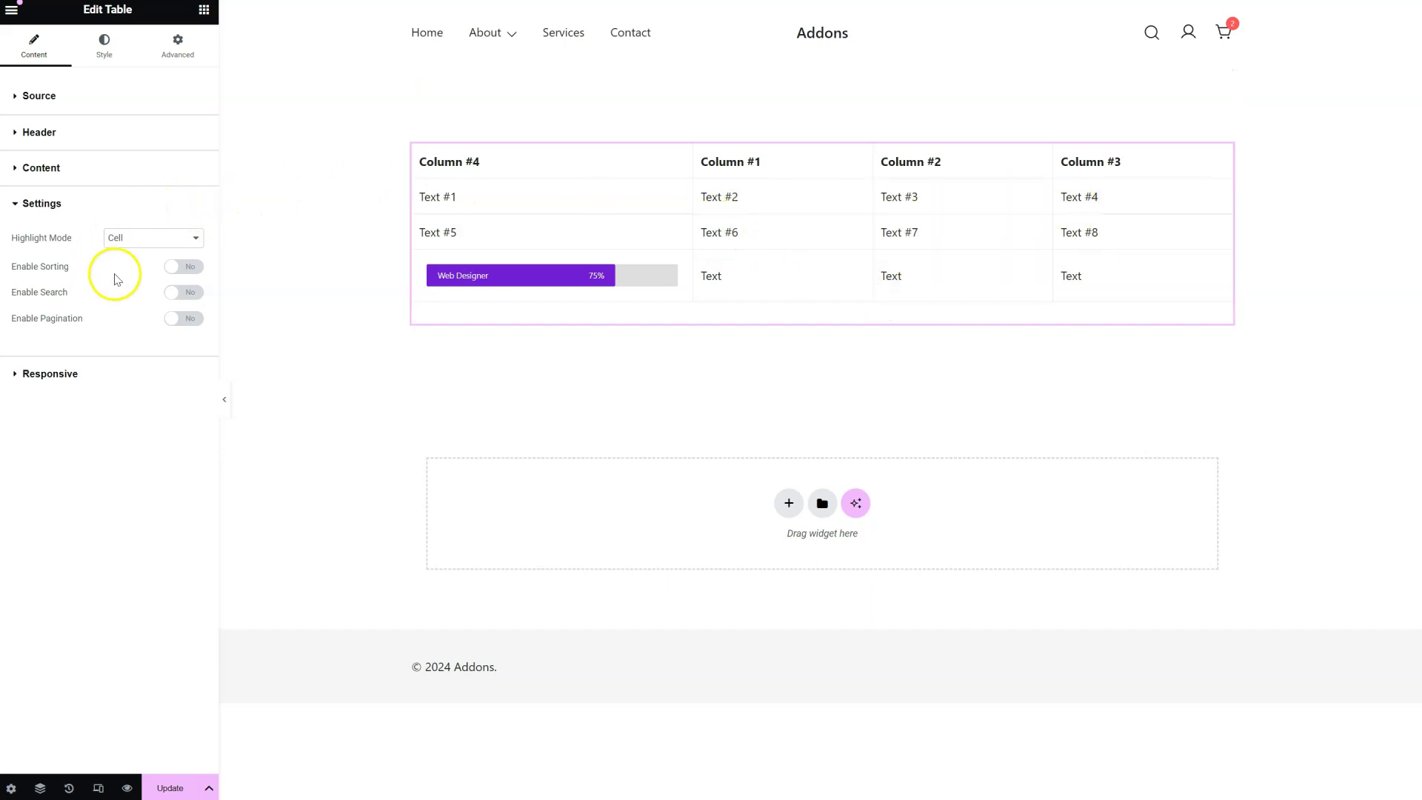
Step: Enable sorting for the table and test it by repeatedly sorting on Column #2
{"action": "left_click", "coordinate": [189, 271]}
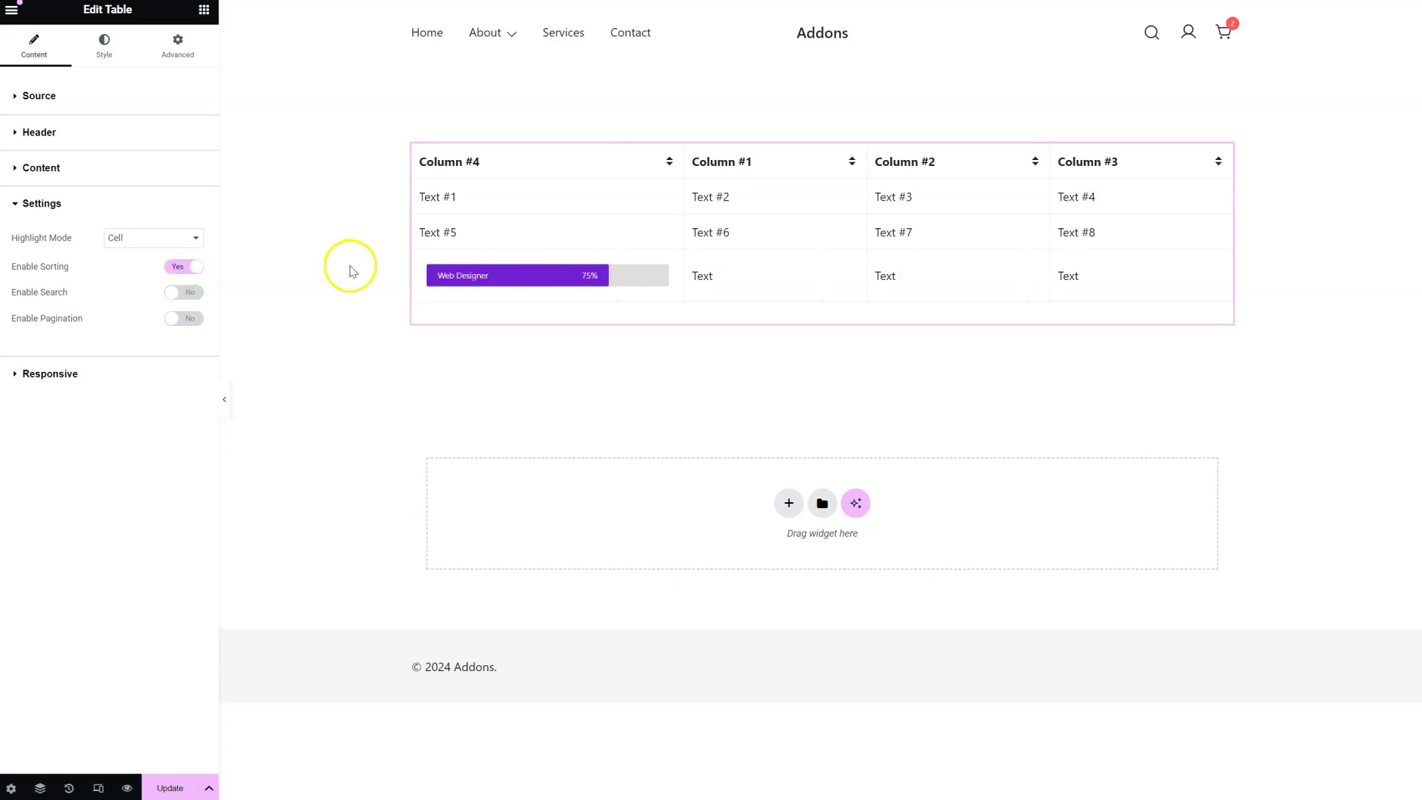
{"action": "left_click", "coordinate": [1035, 164]}
{"action": "left_click", "coordinate": [1035, 164]}
{"action": "left_click", "coordinate": [1036, 167]}
{"action": "left_click", "coordinate": [1037, 167]}
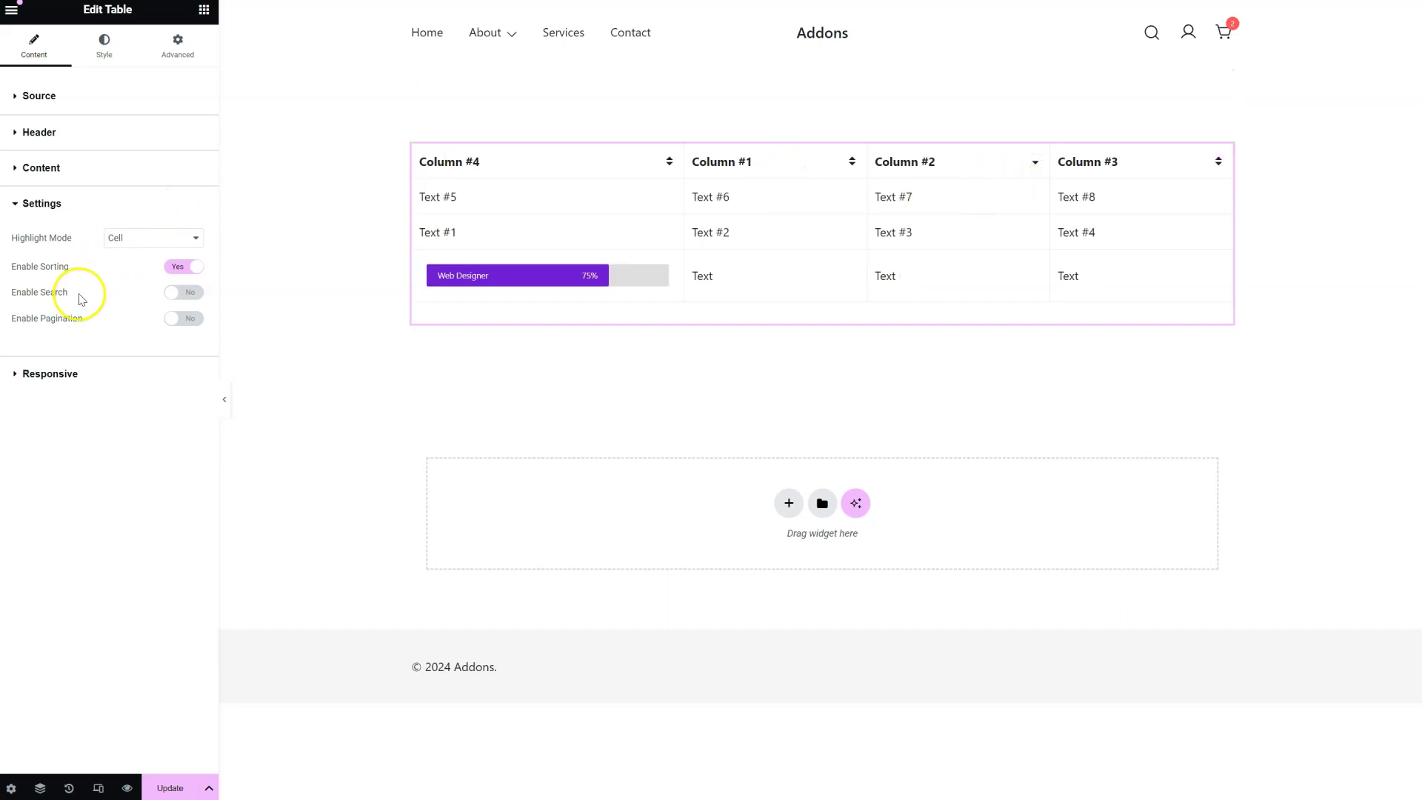
Step: Enable search and pagination for the table, with 2 rows per page
{"action": "left_click", "coordinate": [189, 296]}
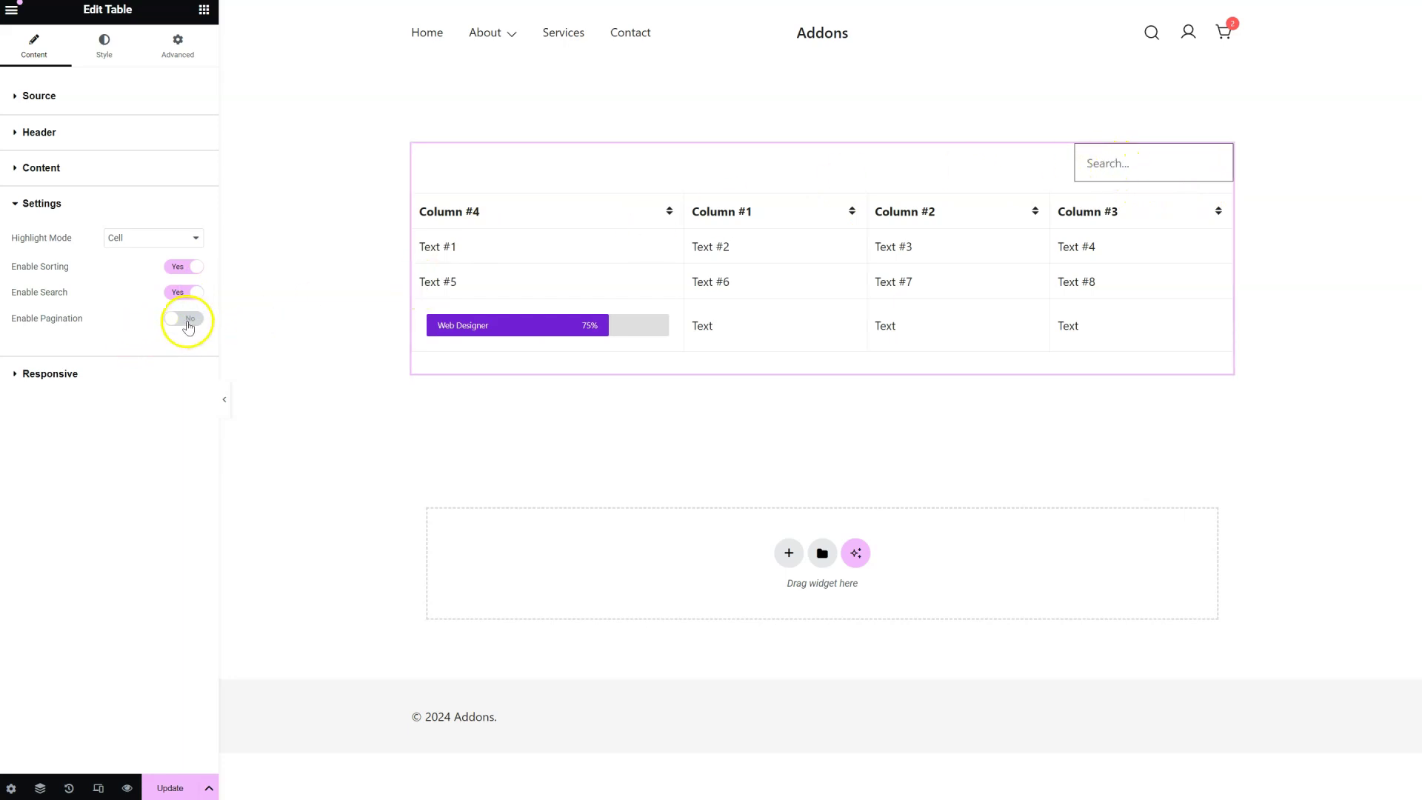
{"action": "left_click", "coordinate": [189, 322]}
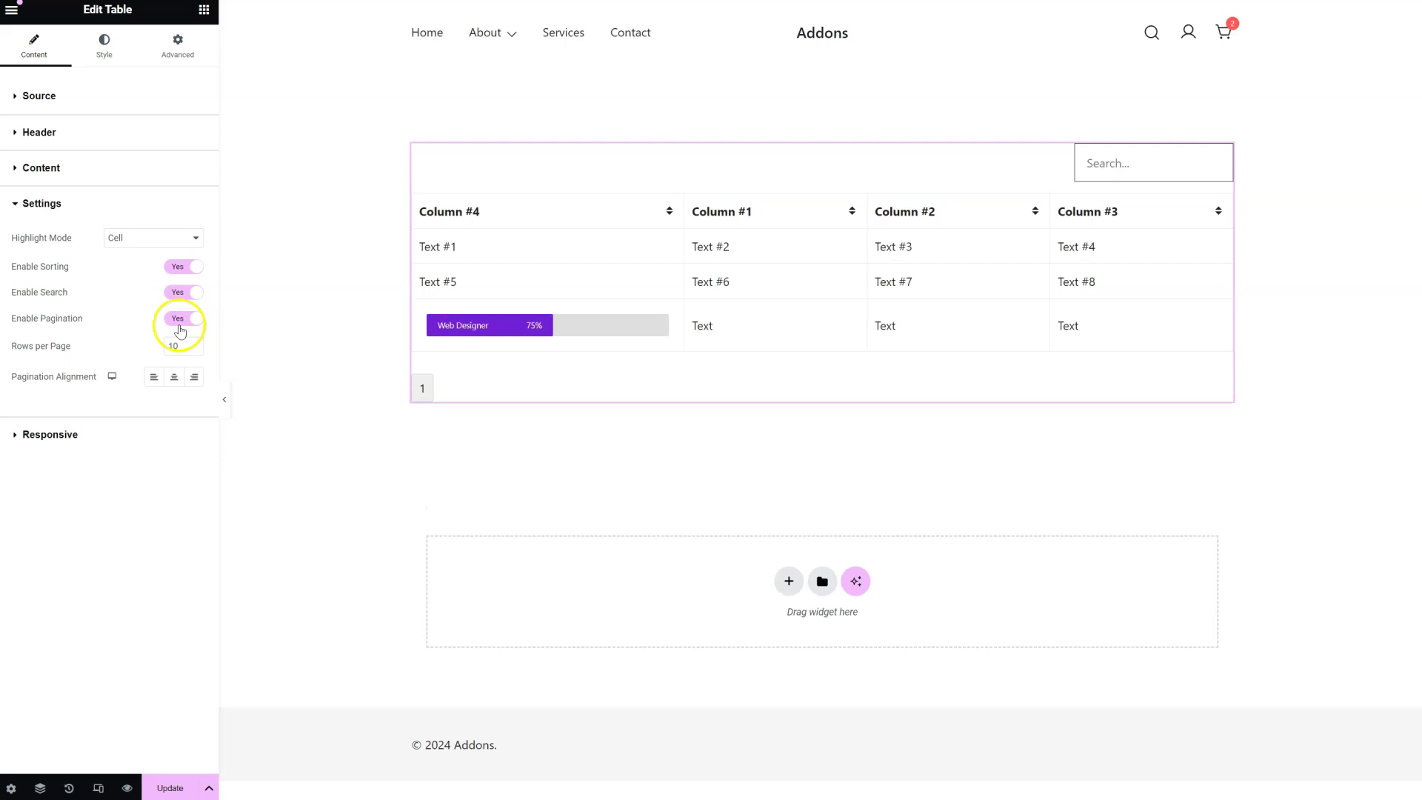
{"action": "double_click", "coordinate": [177, 346]}
{"action": "type", "text": "2"}
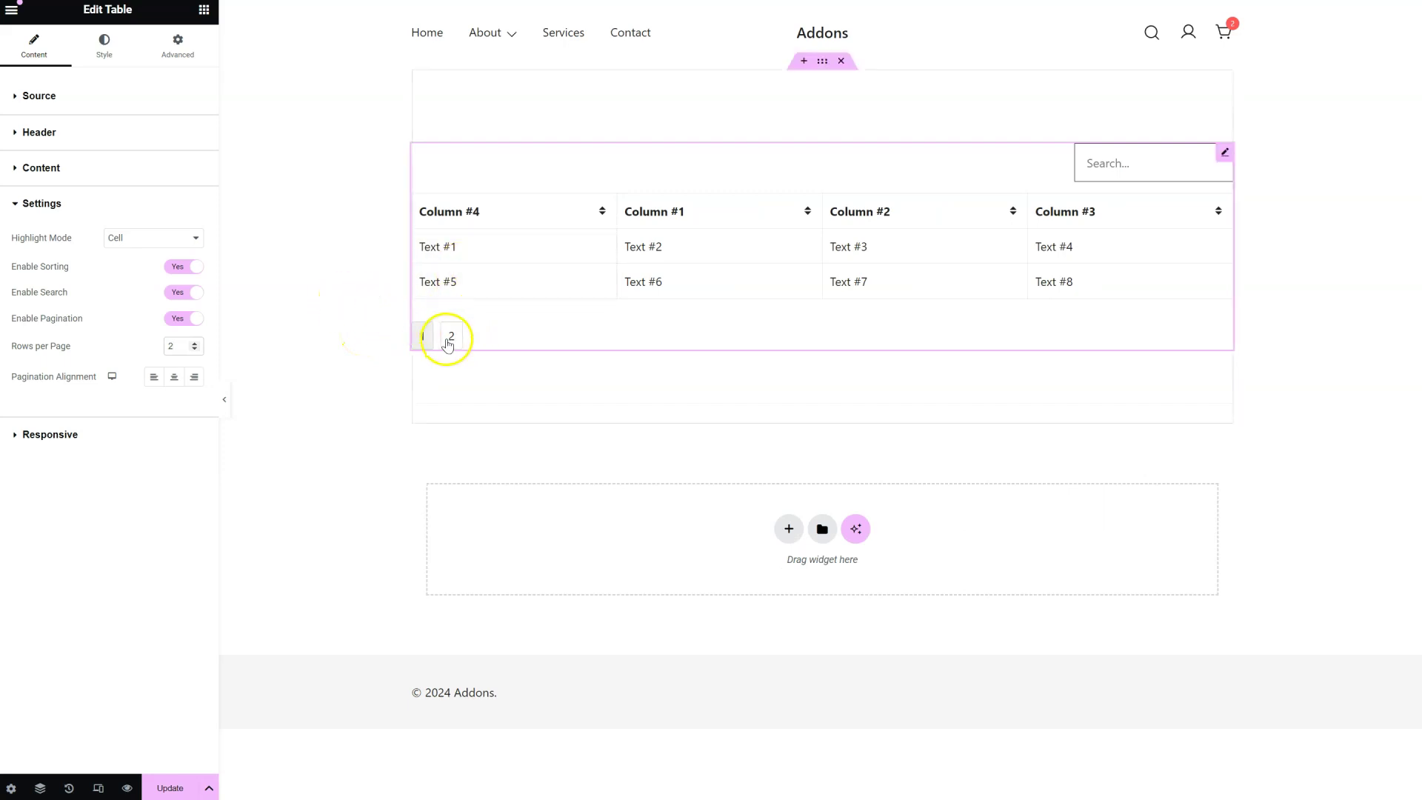
Step: Switch back and forth between table pages 1 and 2, and center the pagination alignment
{"action": "left_click", "coordinate": [448, 338]}
{"action": "left_click", "coordinate": [422, 319]}
{"action": "left_click", "coordinate": [452, 337]}
{"action": "left_click", "coordinate": [422, 318]}
{"action": "left_click", "coordinate": [174, 378]}
{"action": "left_click", "coordinate": [185, 363]}
Step: In tablet view, enable horizontal table scroll with a width of 983 px, and test scrolling the table sideways
{"action": "left_click", "coordinate": [87, 435]}
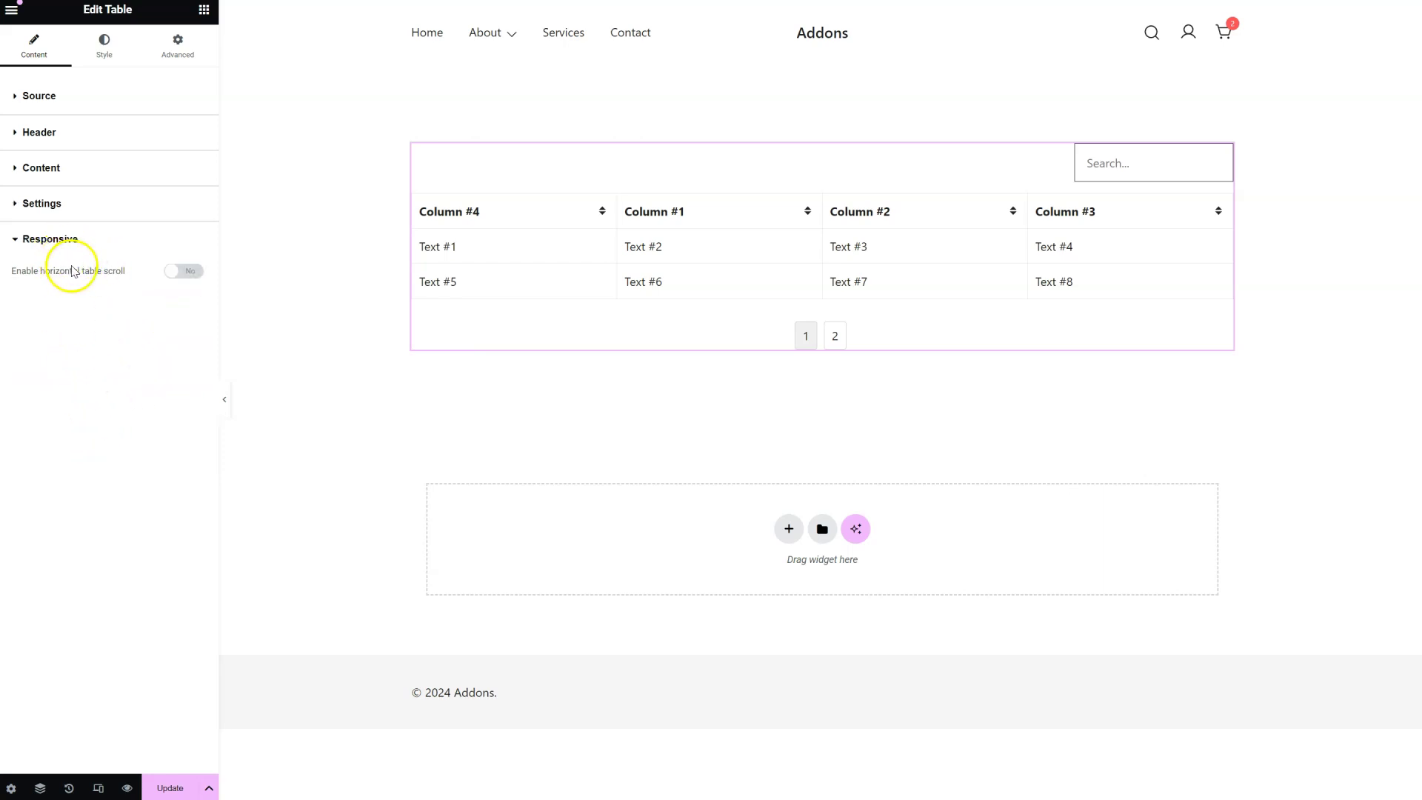
{"action": "left_click", "coordinate": [98, 787]}
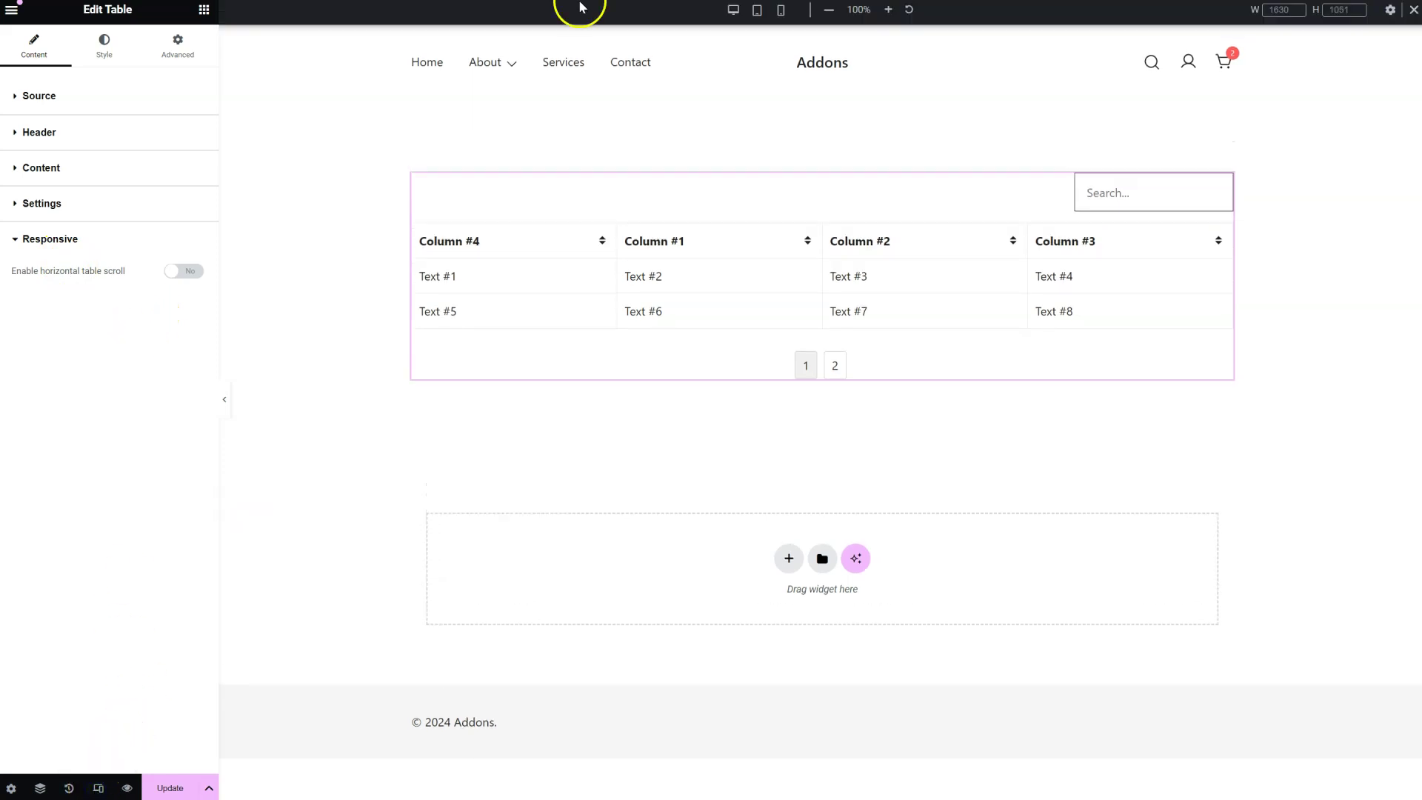
{"action": "left_click", "coordinate": [757, 9]}
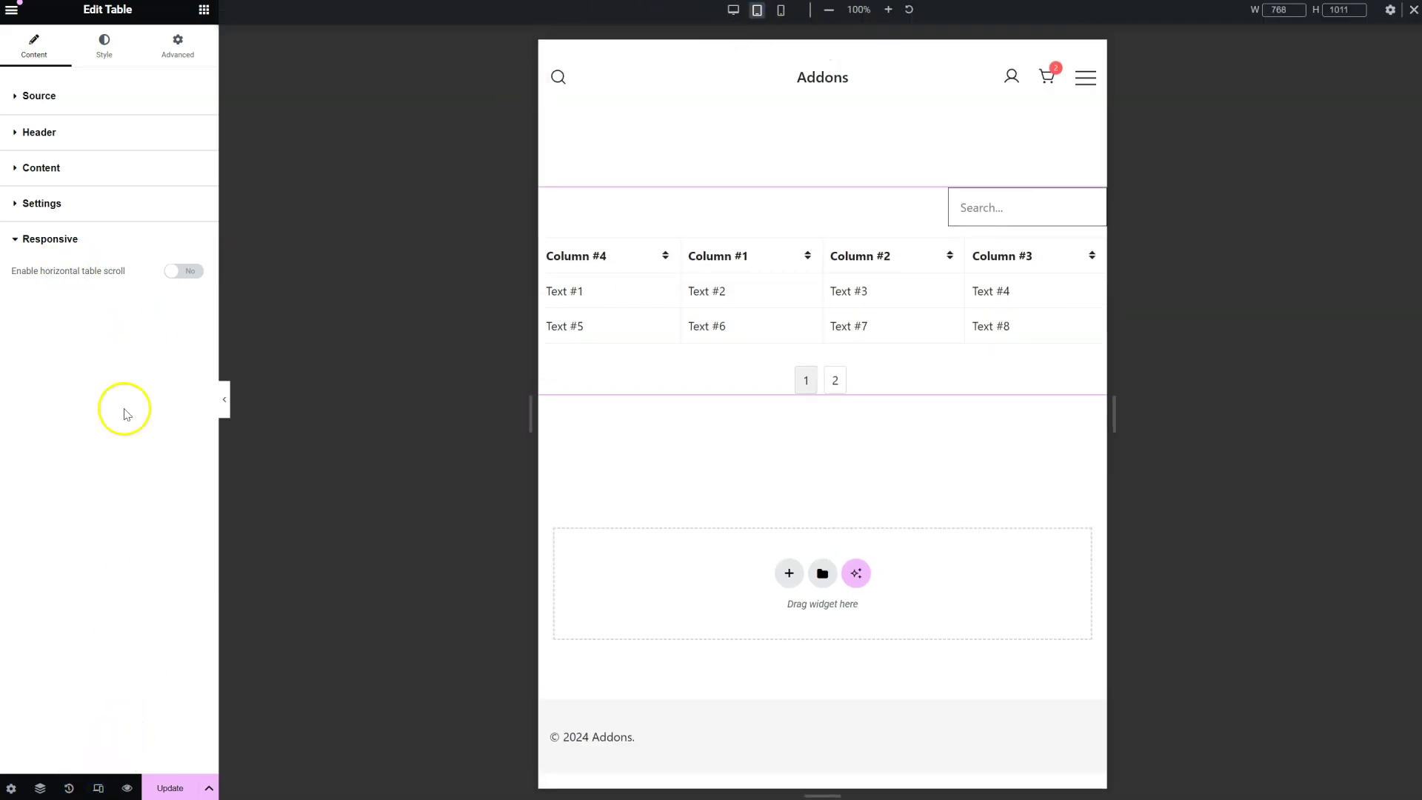
{"action": "left_click", "coordinate": [186, 271]}
{"action": "left_click_drag", "start_coordinate": [14, 321], "coordinate": [104, 320]}
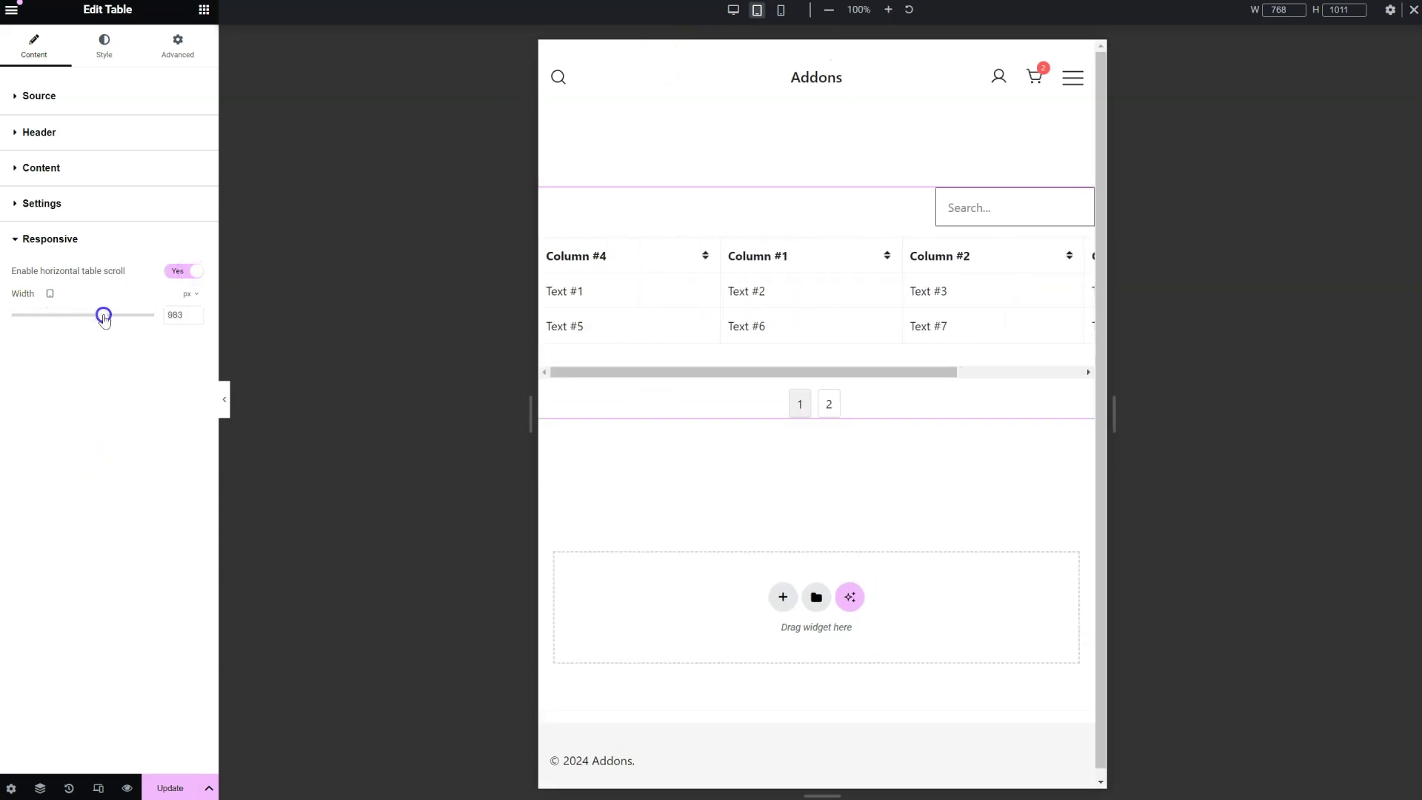
{"action": "left_click_drag", "start_coordinate": [635, 371], "coordinate": [571, 365]}
Step: Return to desktop view and pick a background color for the table's wrapper in the style settings
{"action": "left_click", "coordinate": [111, 54]}
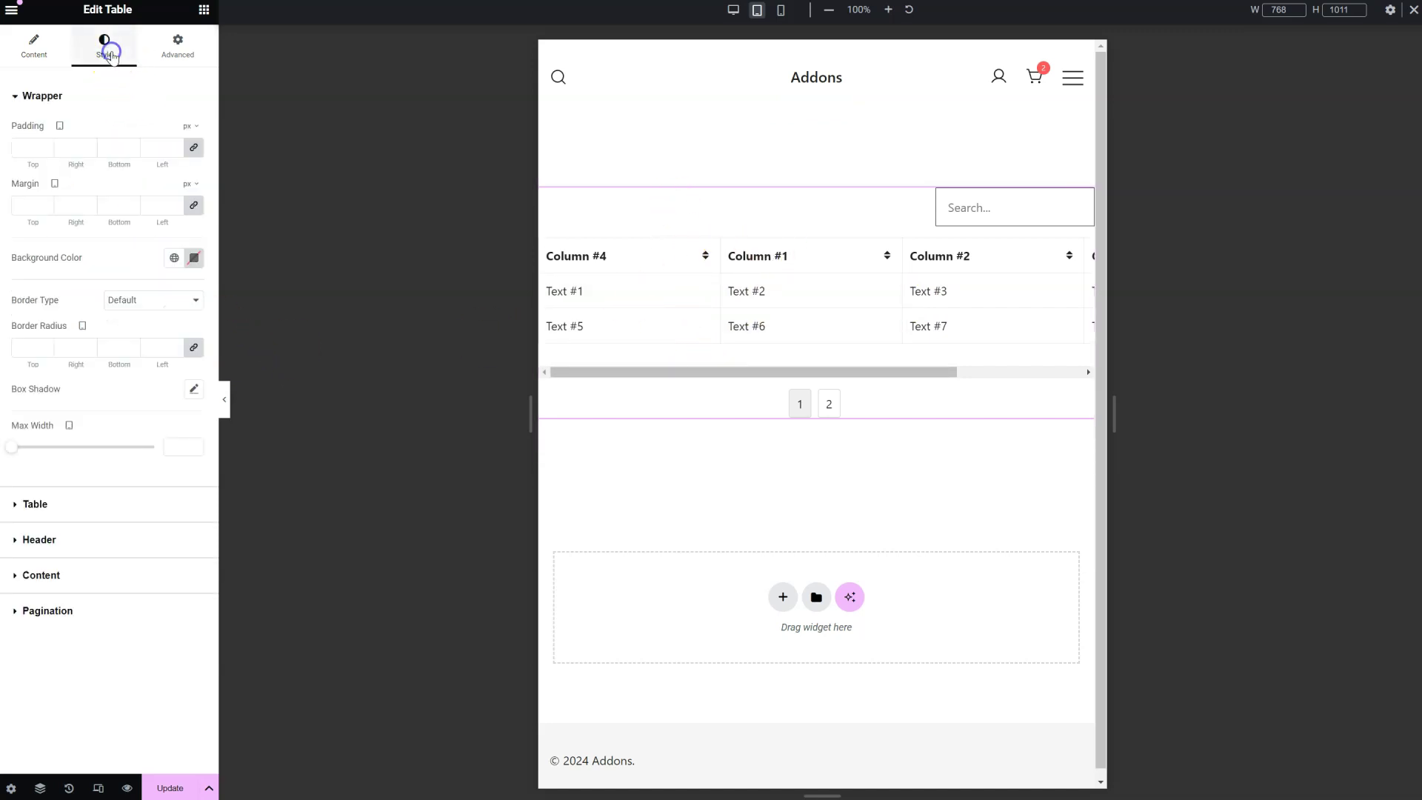
{"action": "left_click", "coordinate": [733, 10]}
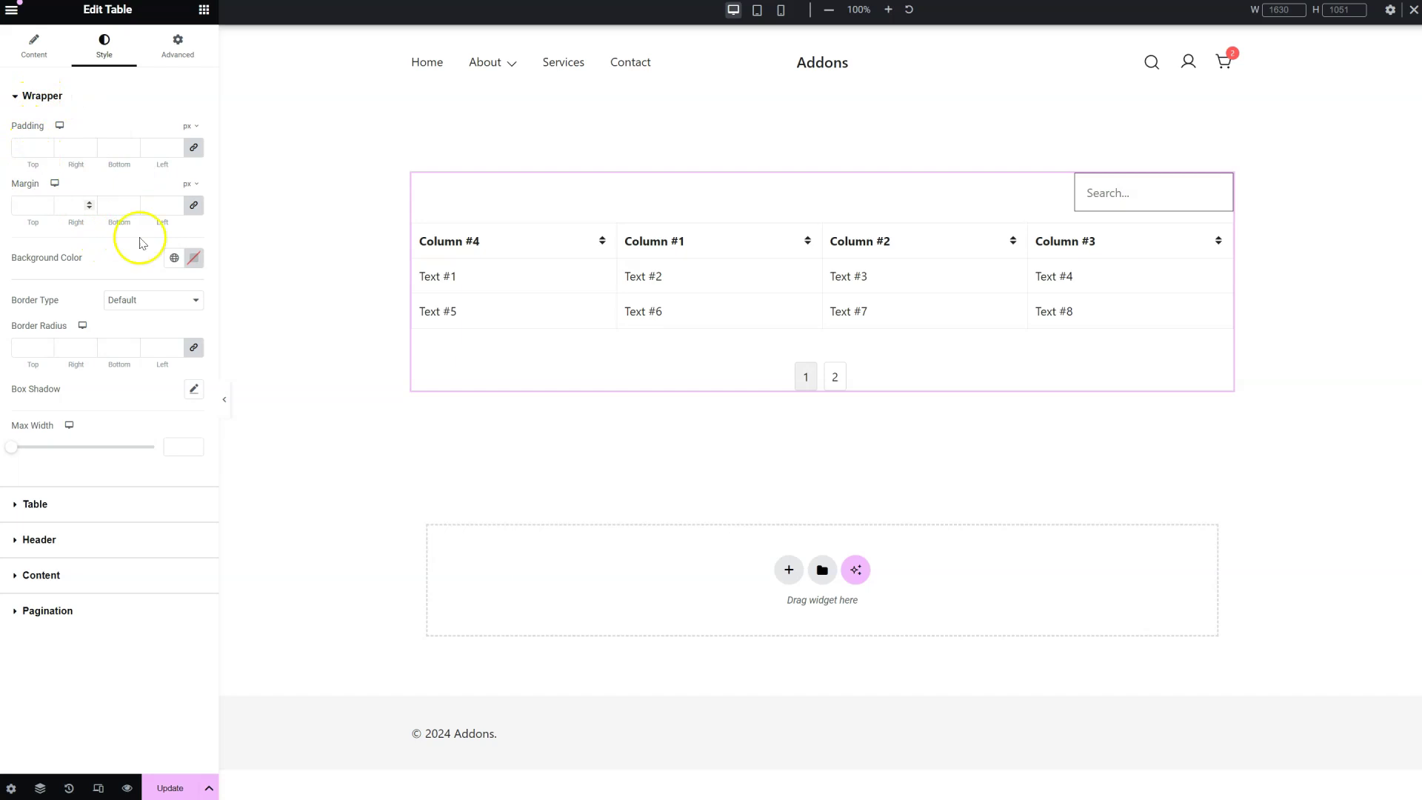
{"action": "left_click", "coordinate": [194, 258]}
{"action": "left_click", "coordinate": [208, 337]}
{"action": "left_click_drag", "start_coordinate": [208, 337], "coordinate": [82, 306]}
{"action": "left_click", "coordinate": [128, 261]}
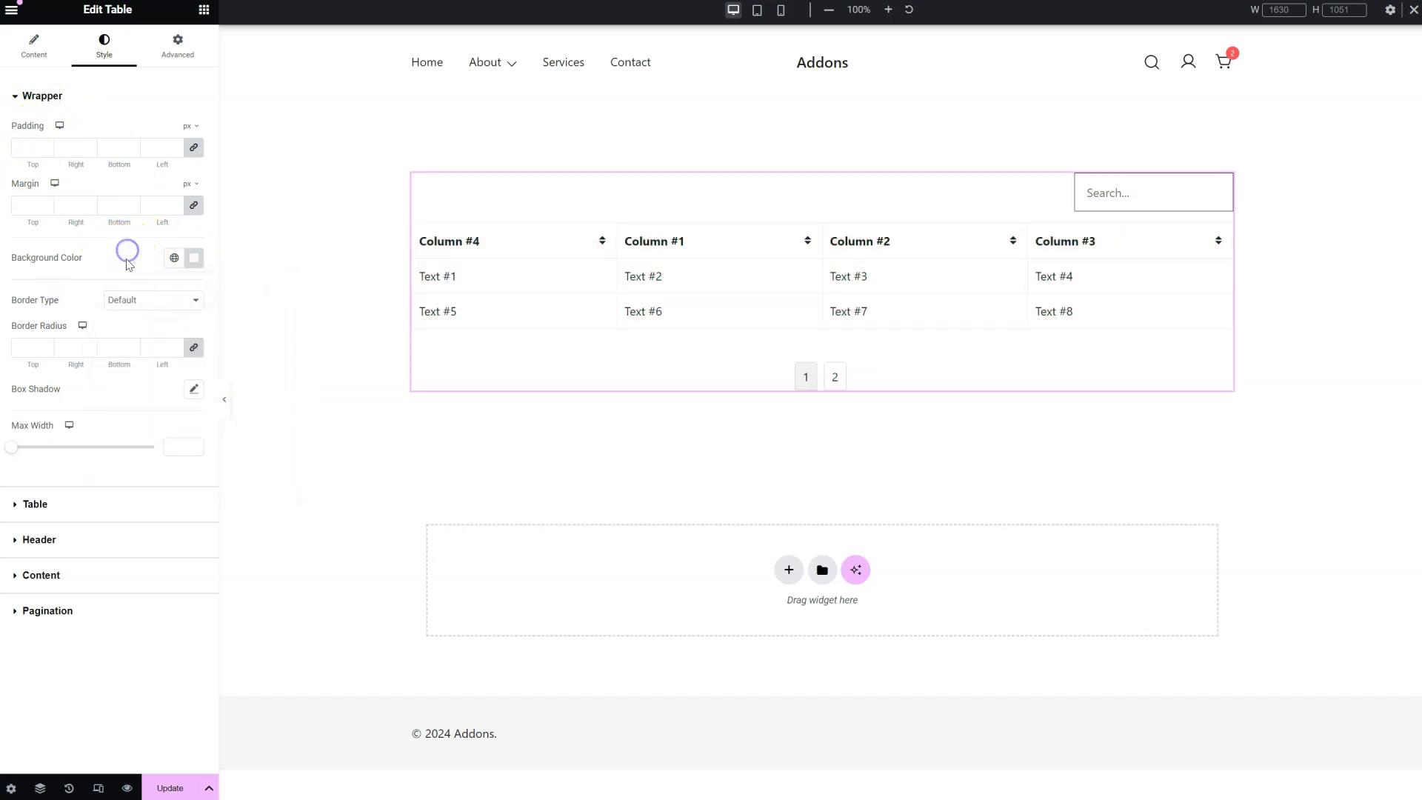
Step: Give the table a solid border with a width of 5 px on all sides
{"action": "left_click", "coordinate": [106, 504]}
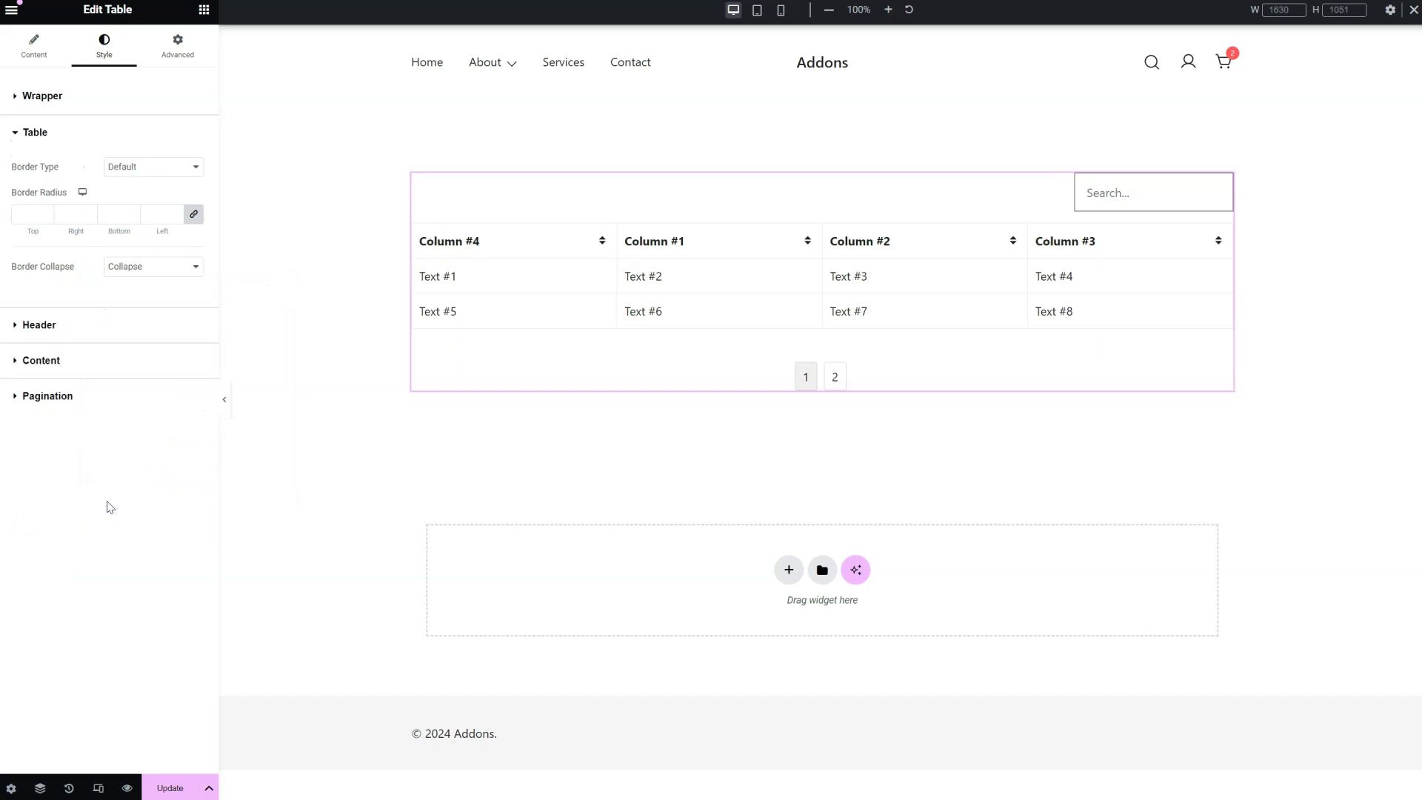
{"action": "left_click", "coordinate": [143, 166]}
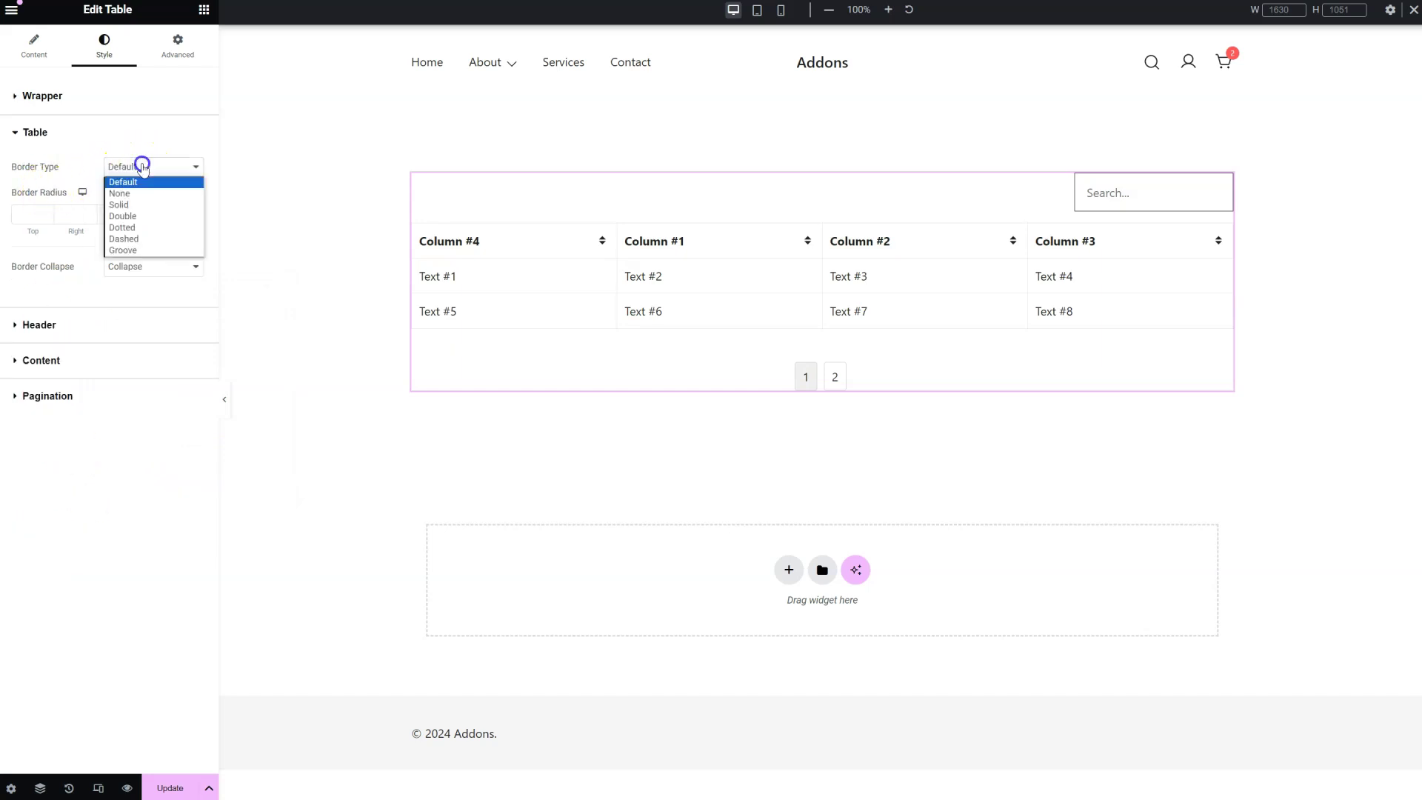
{"action": "left_click", "coordinate": [128, 204]}
{"action": "left_click", "coordinate": [26, 214]}
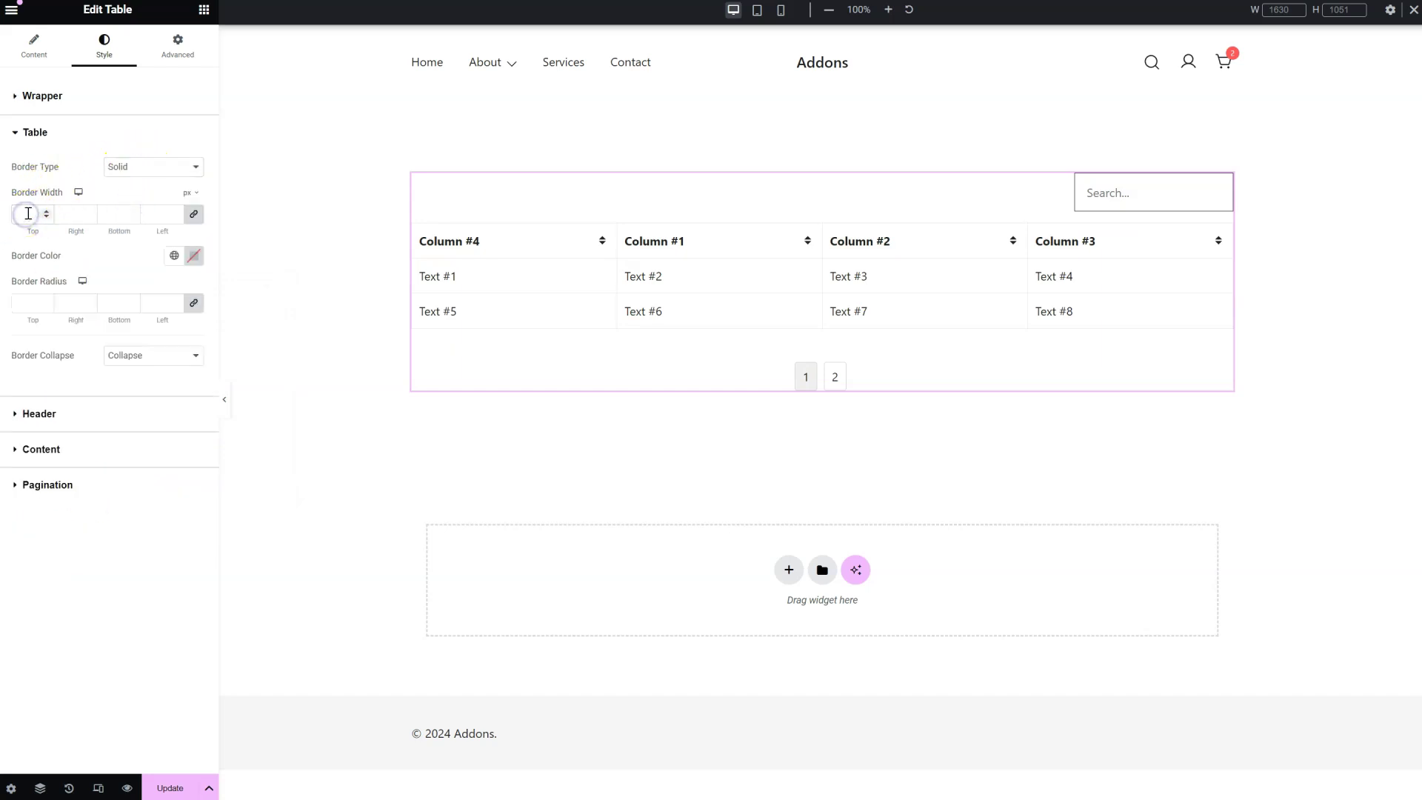
{"action": "type", "text": "3"}
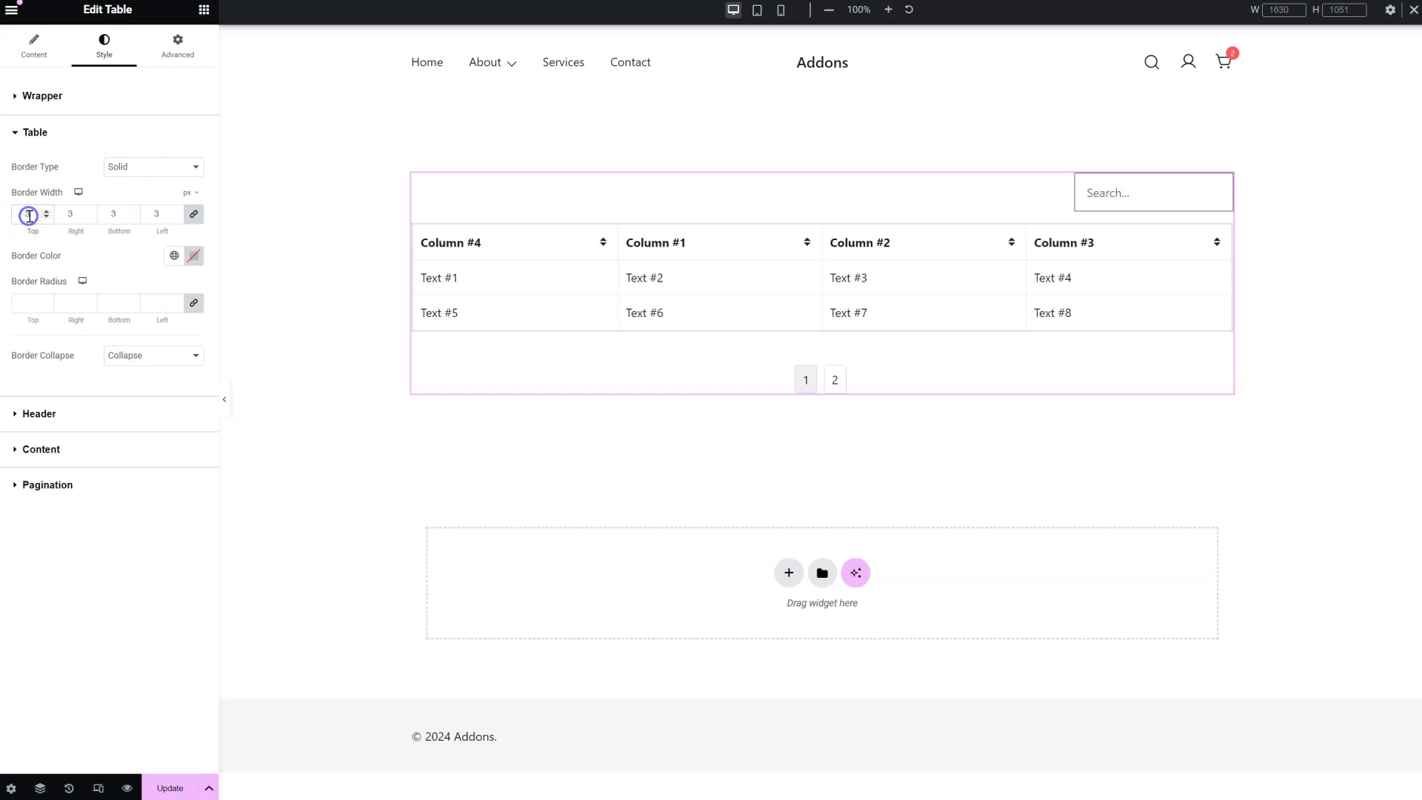
{"action": "type", "text": "5"}
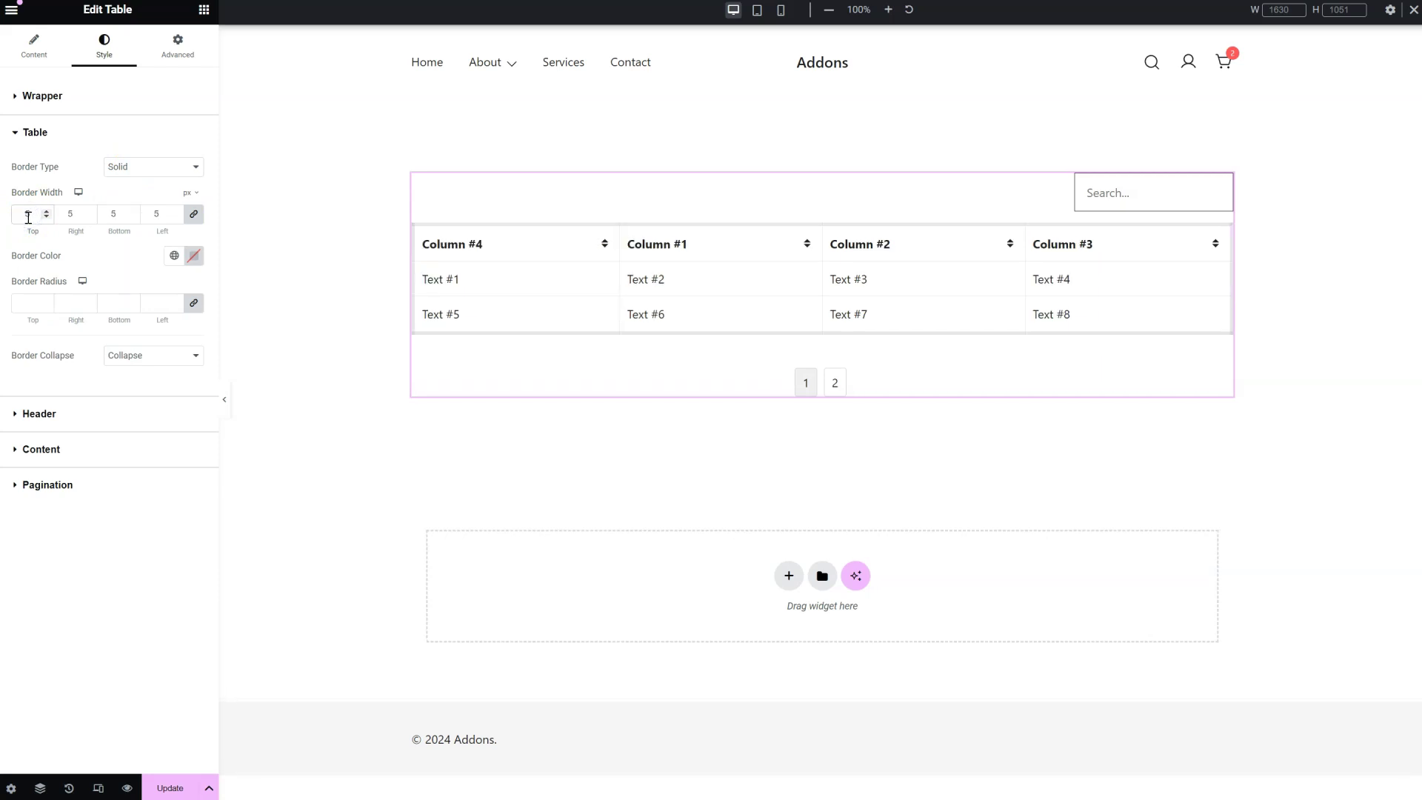
Step: Set the table's border color to light pink, #FFC3C3
{"action": "left_click", "coordinate": [197, 256]}
{"action": "left_click", "coordinate": [252, 335]}
{"action": "left_click", "coordinate": [170, 315]}
{"action": "left_click", "coordinate": [186, 319]}
{"action": "left_click", "coordinate": [149, 307]}
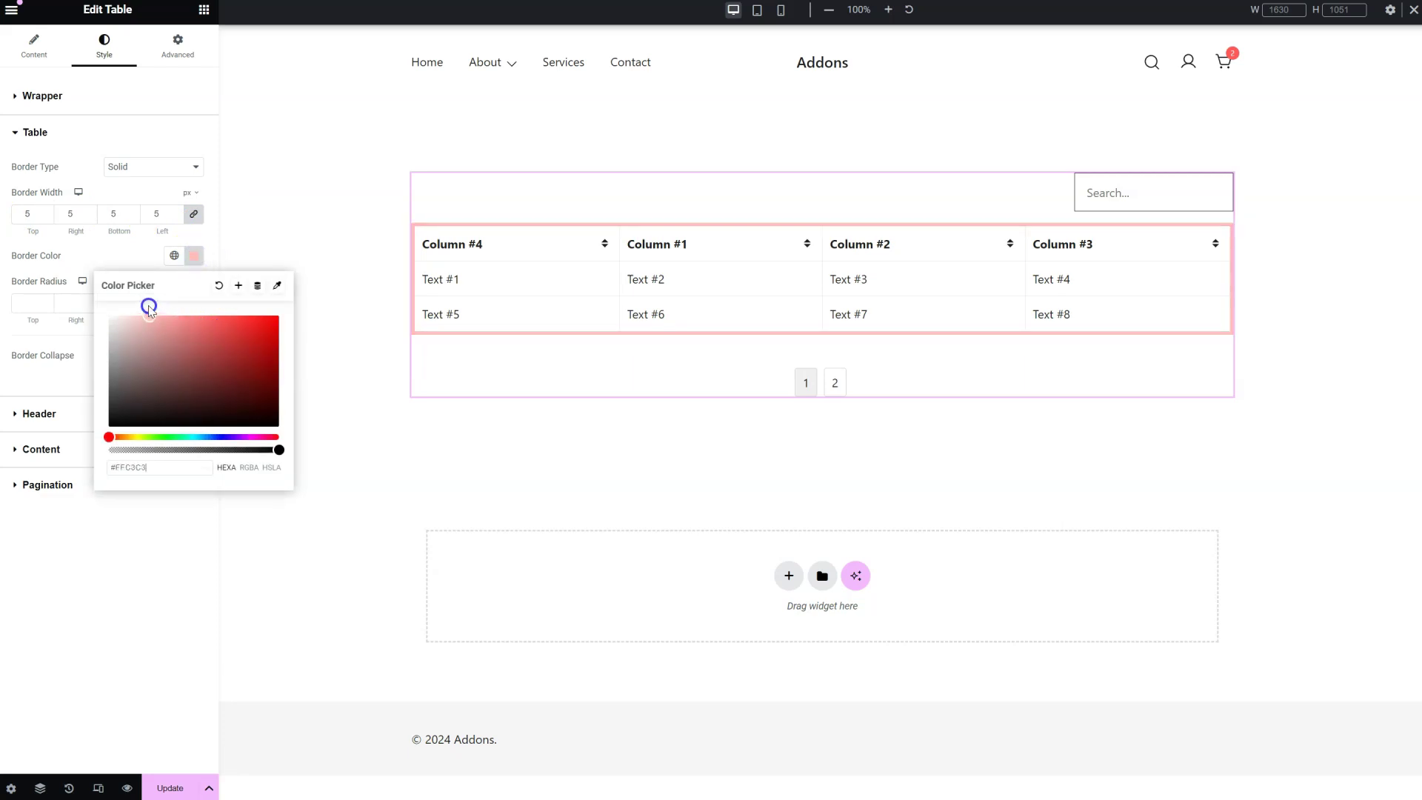
{"action": "left_click", "coordinate": [124, 262]}
Step: Try the Separate border collapse option on the table, compare it with Collapse, and return to Collapse
{"action": "left_click", "coordinate": [141, 357]}
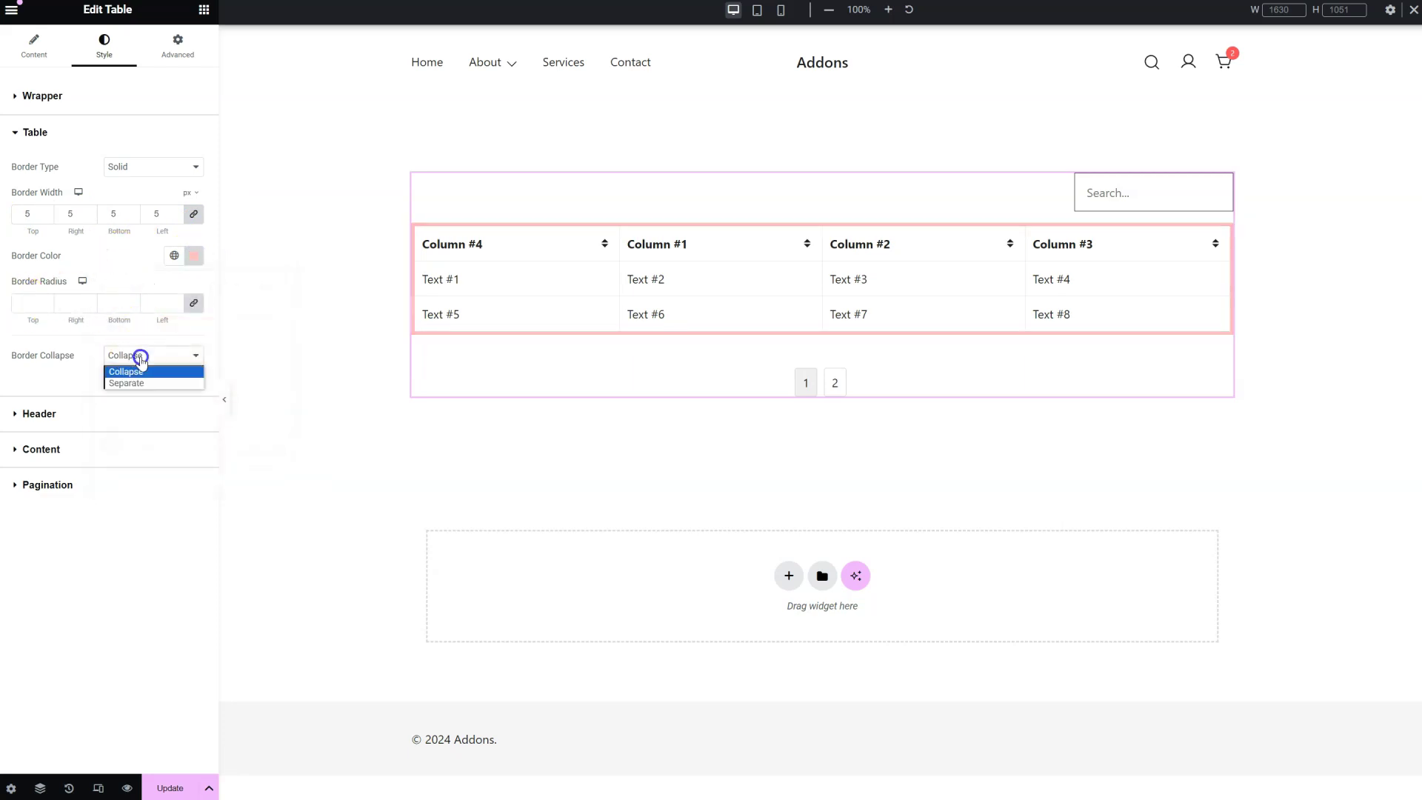
{"action": "left_click", "coordinate": [135, 384]}
{"action": "left_click", "coordinate": [146, 355]}
{"action": "left_click", "coordinate": [141, 371]}
{"action": "left_click", "coordinate": [147, 356]}
{"action": "left_click", "coordinate": [140, 383]}
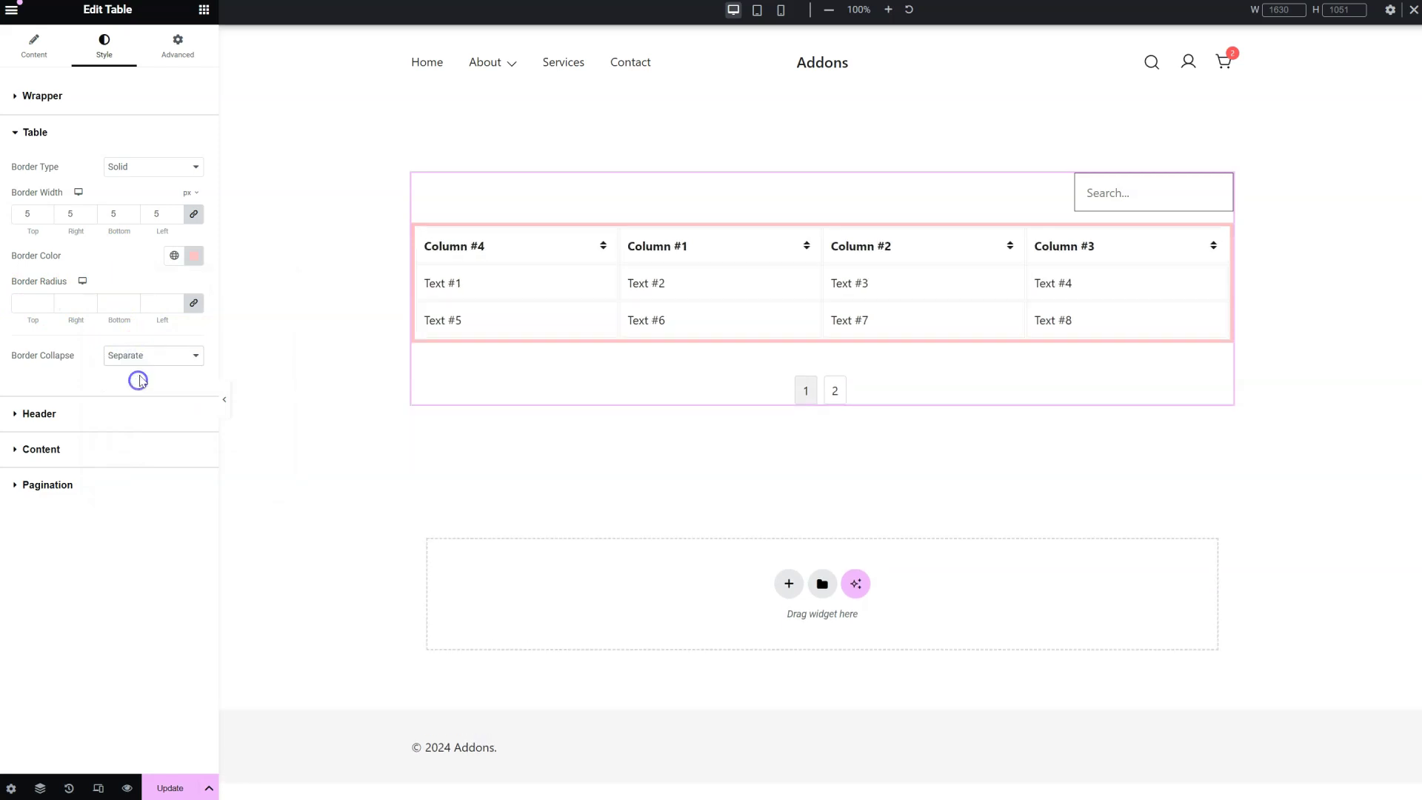
{"action": "left_click", "coordinate": [148, 358]}
{"action": "left_click", "coordinate": [140, 371]}
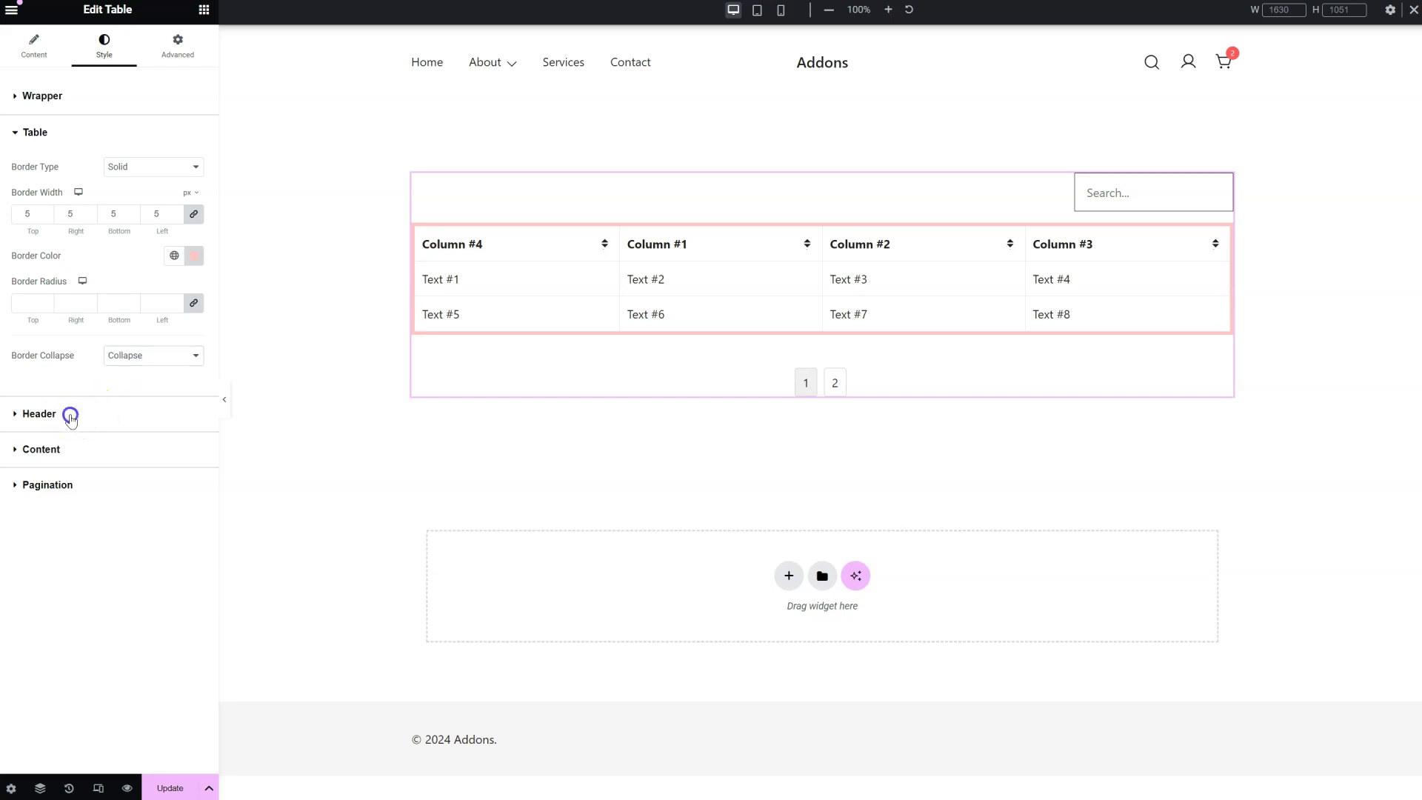
Step: Center the table header's text and set the header's hover background color to #E48888
{"action": "left_click", "coordinate": [71, 413]}
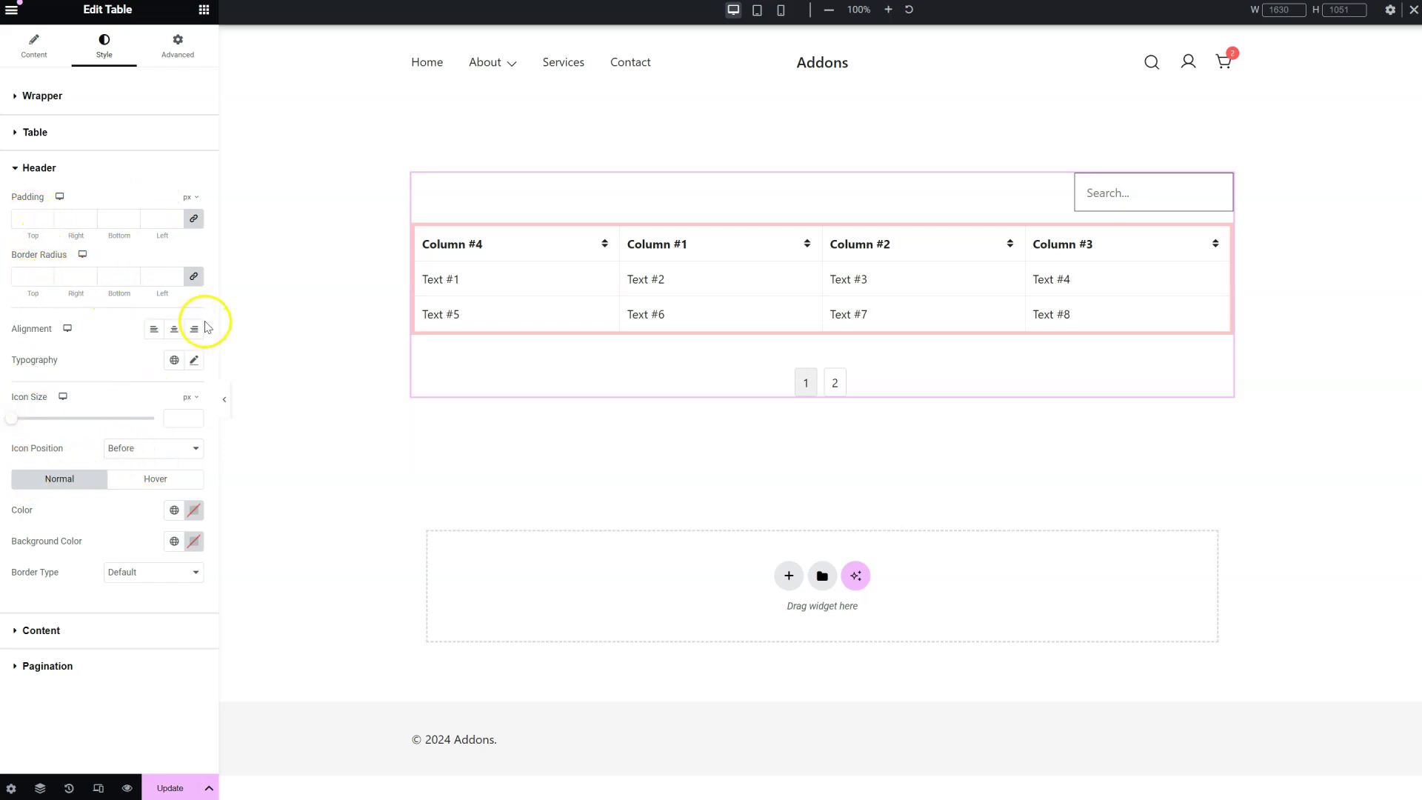
{"action": "left_click", "coordinate": [175, 329]}
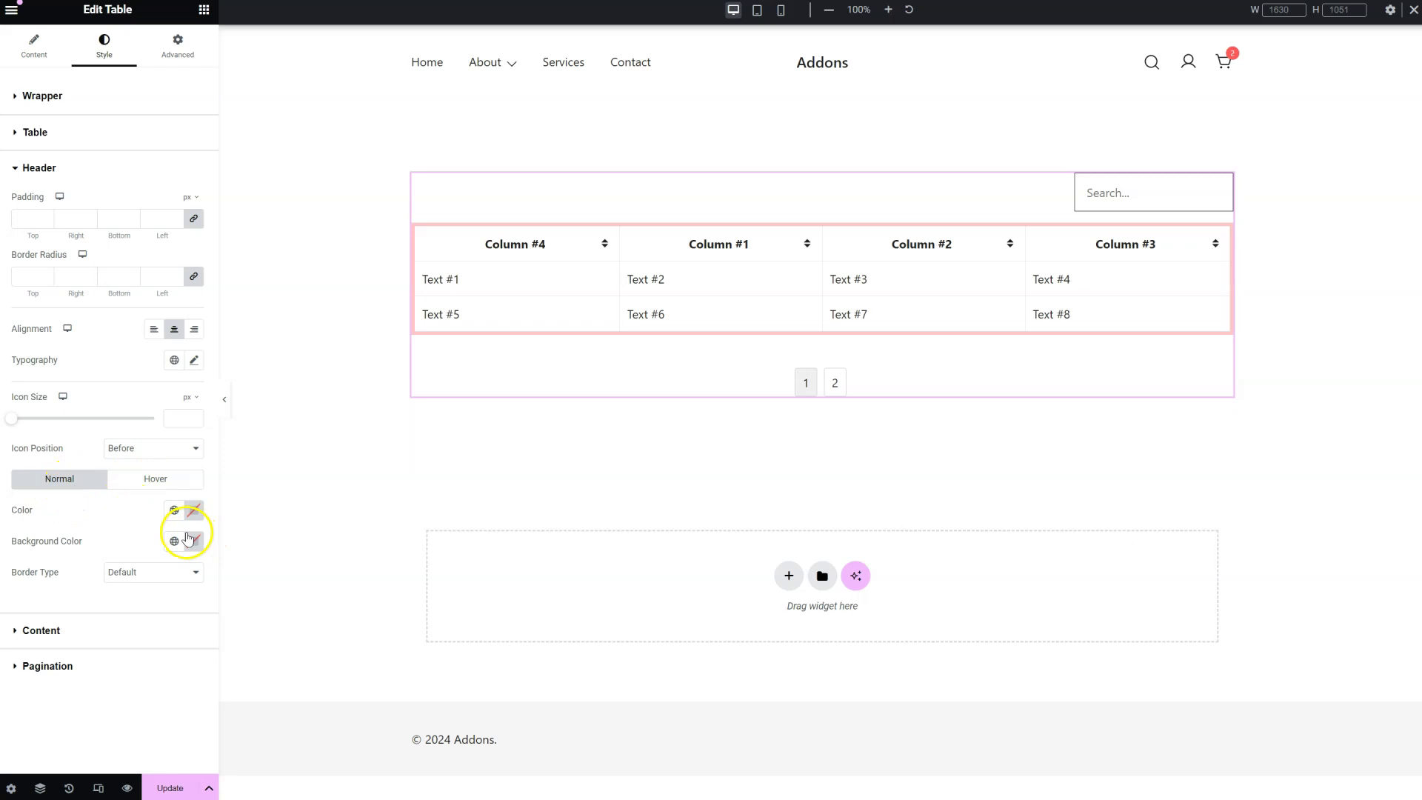
{"action": "left_click", "coordinate": [163, 479]}
{"action": "left_click", "coordinate": [189, 534]}
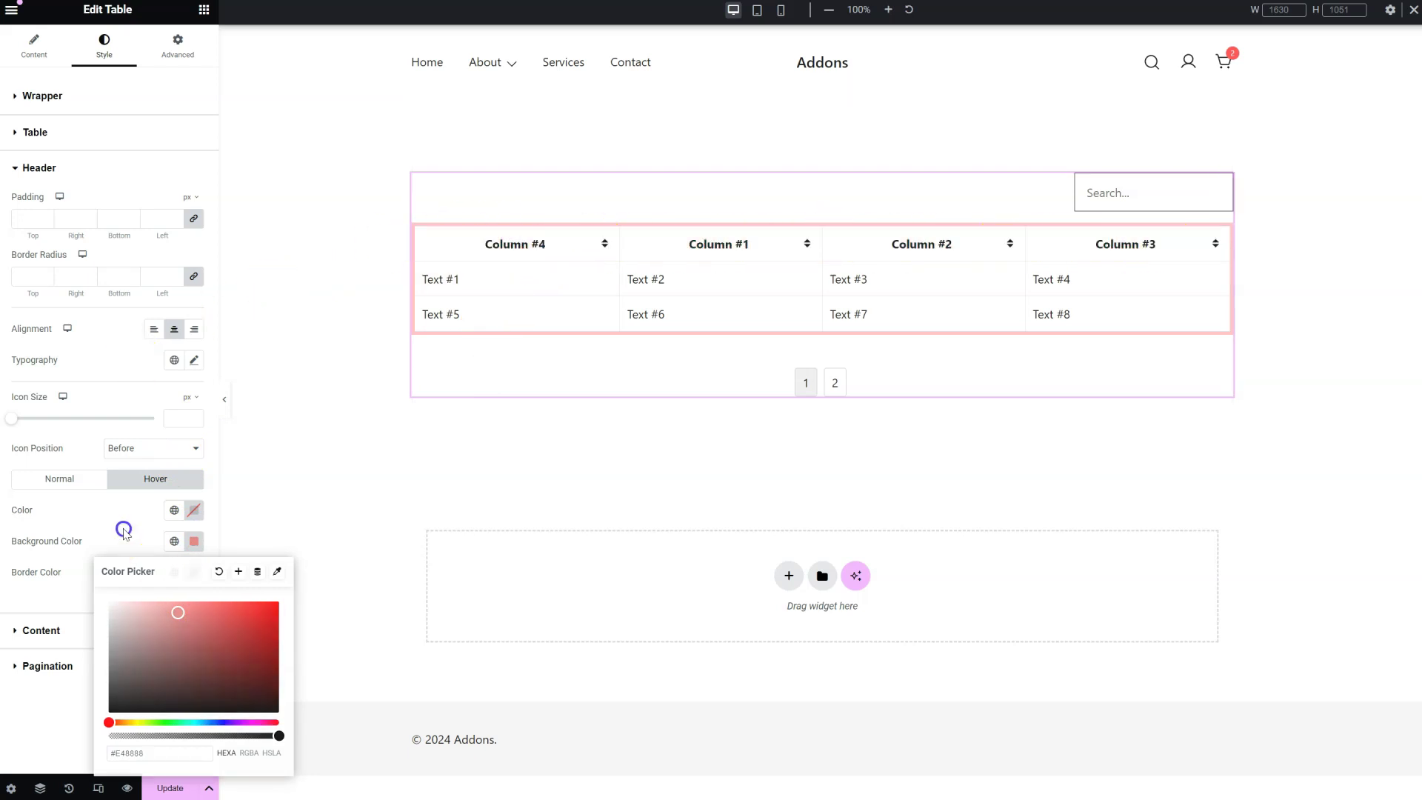
{"action": "left_click", "coordinate": [123, 530]}
Step: Set the table content's padding to 22 px on all sides and its font family to Akaya Kanadaka
{"action": "left_click", "coordinate": [81, 632]}
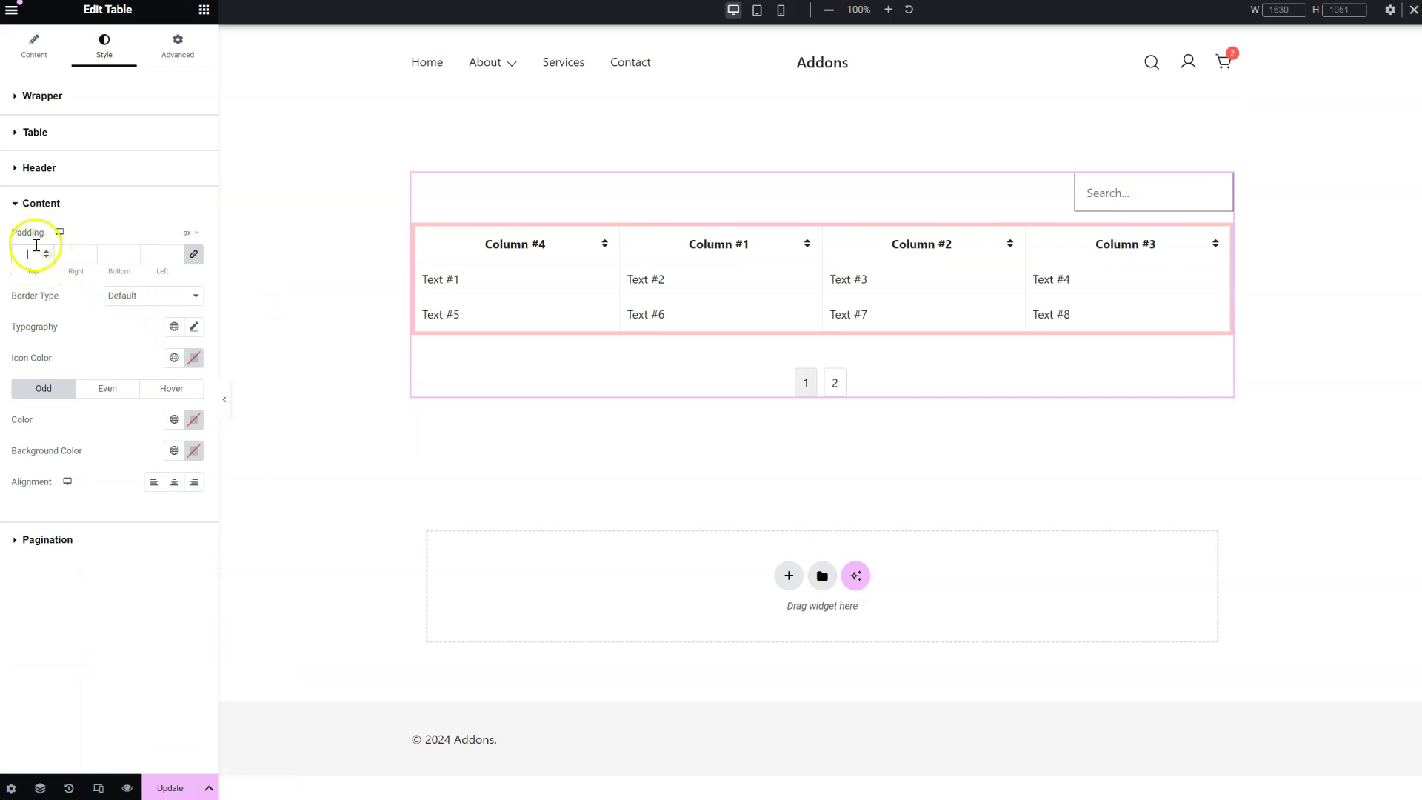
{"action": "type", "text": "22"}
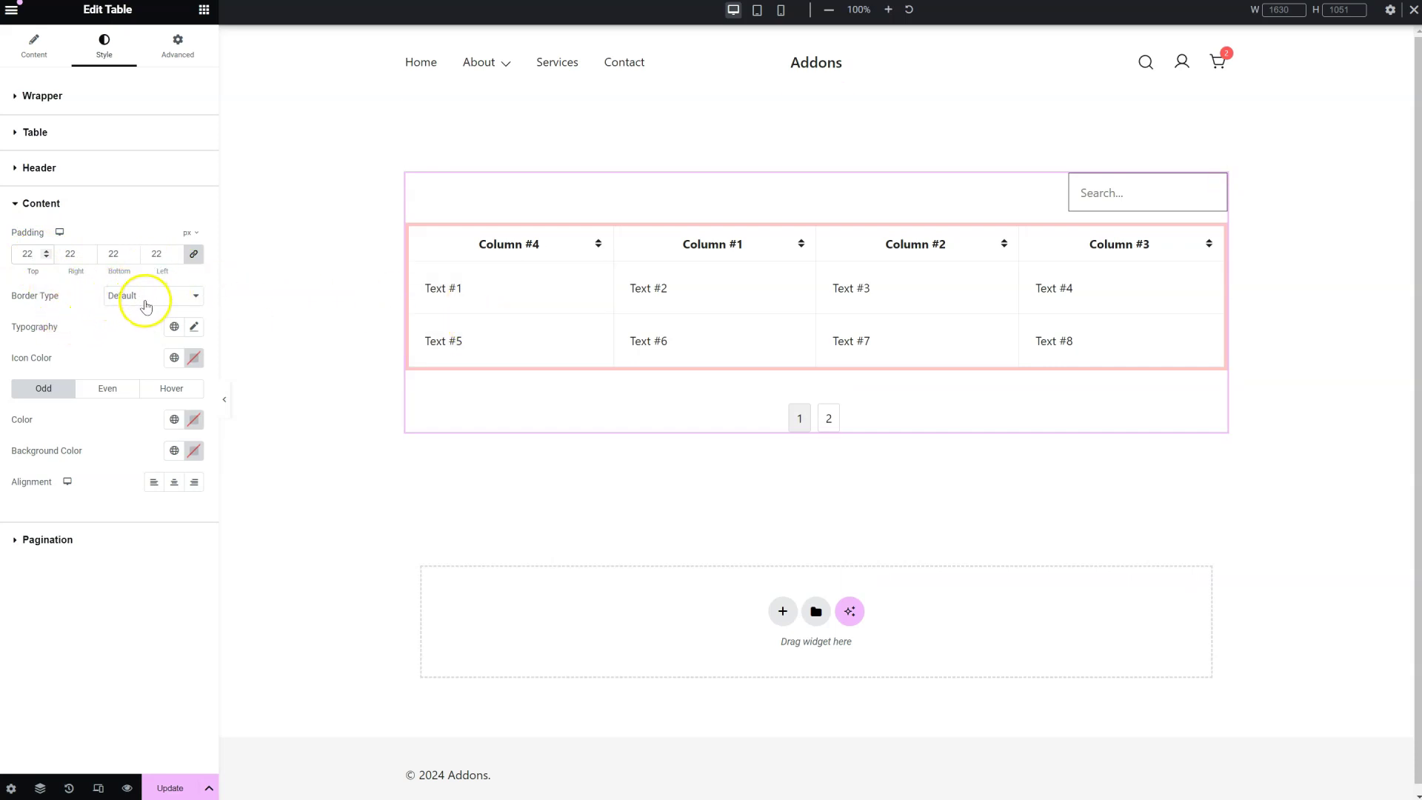
{"action": "left_click", "coordinate": [194, 327]}
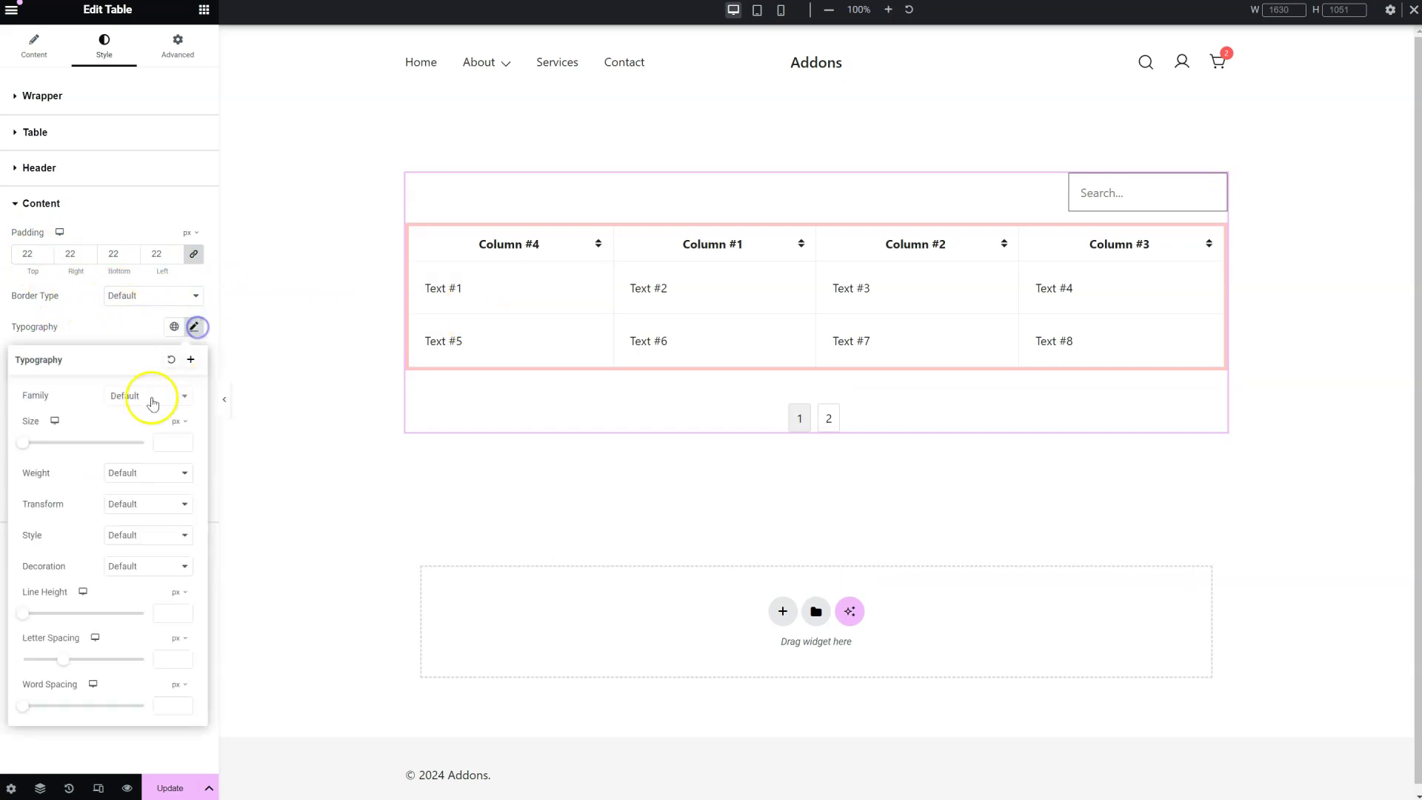
{"action": "left_click", "coordinate": [152, 403]}
{"action": "scroll", "coordinate": [169, 486], "scroll_direction": "down", "scroll_amount": 5}
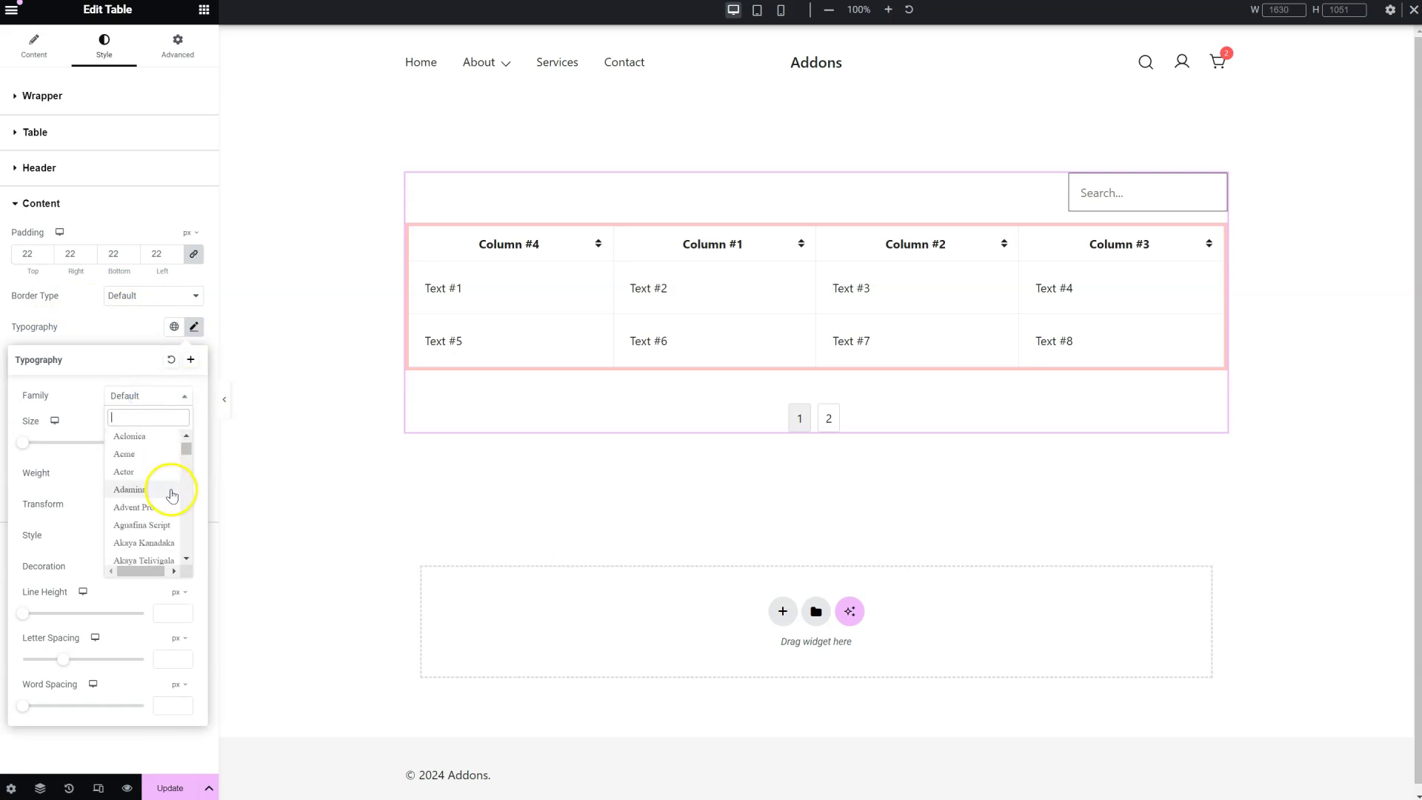
{"action": "left_click", "coordinate": [150, 546]}
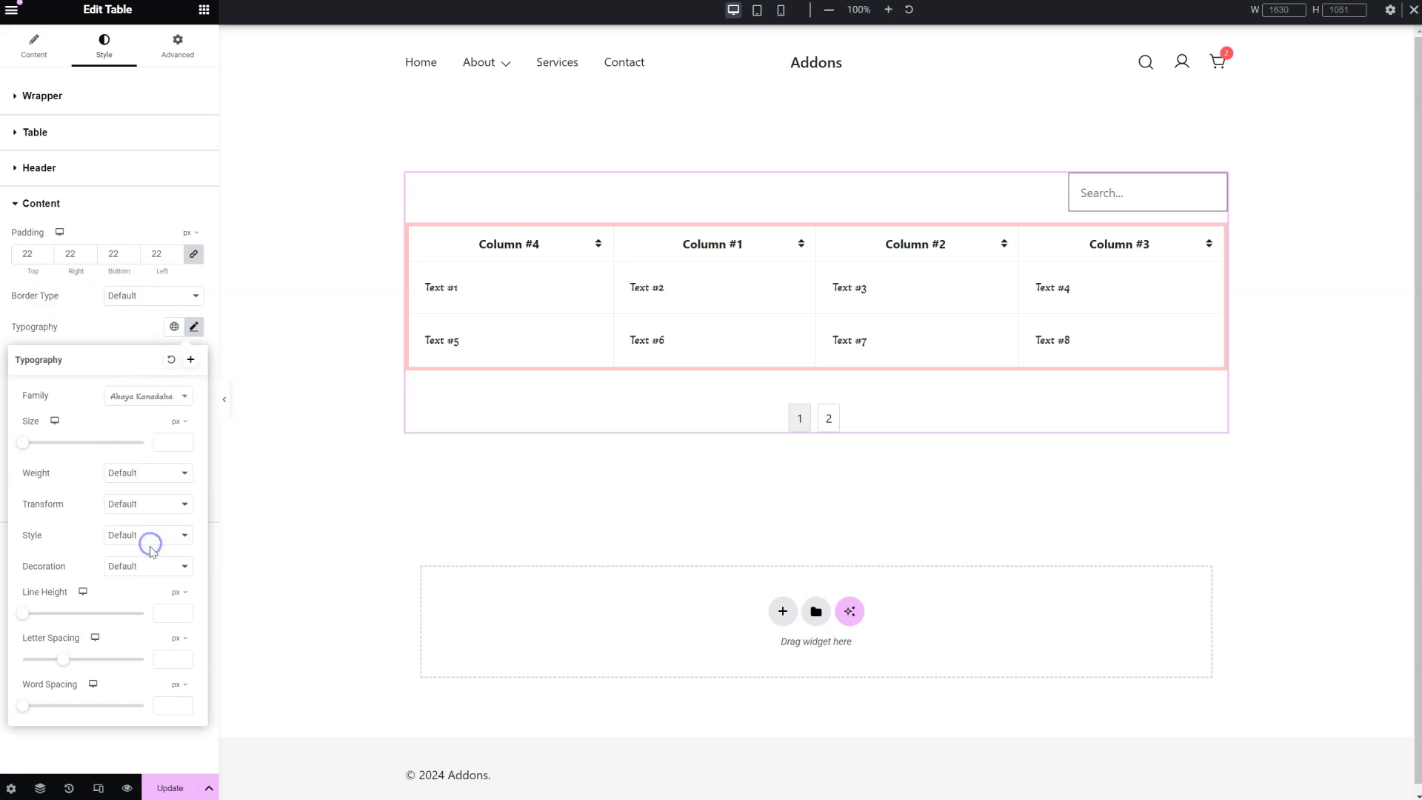
{"action": "left_click", "coordinate": [125, 327]}
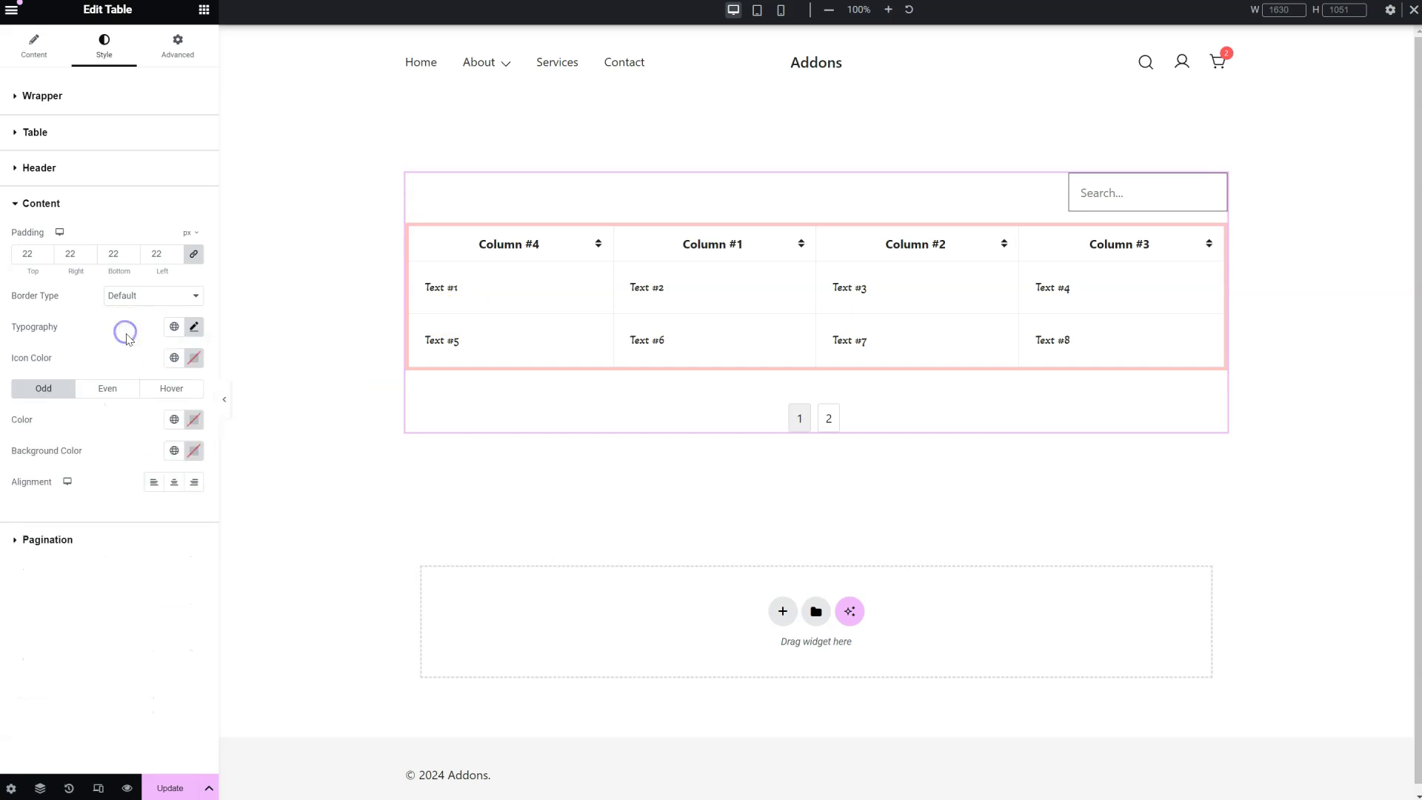
Step: Center the table content's text and give the odd rows a light pink background, #FFDDDD
{"action": "left_click", "coordinate": [175, 485]}
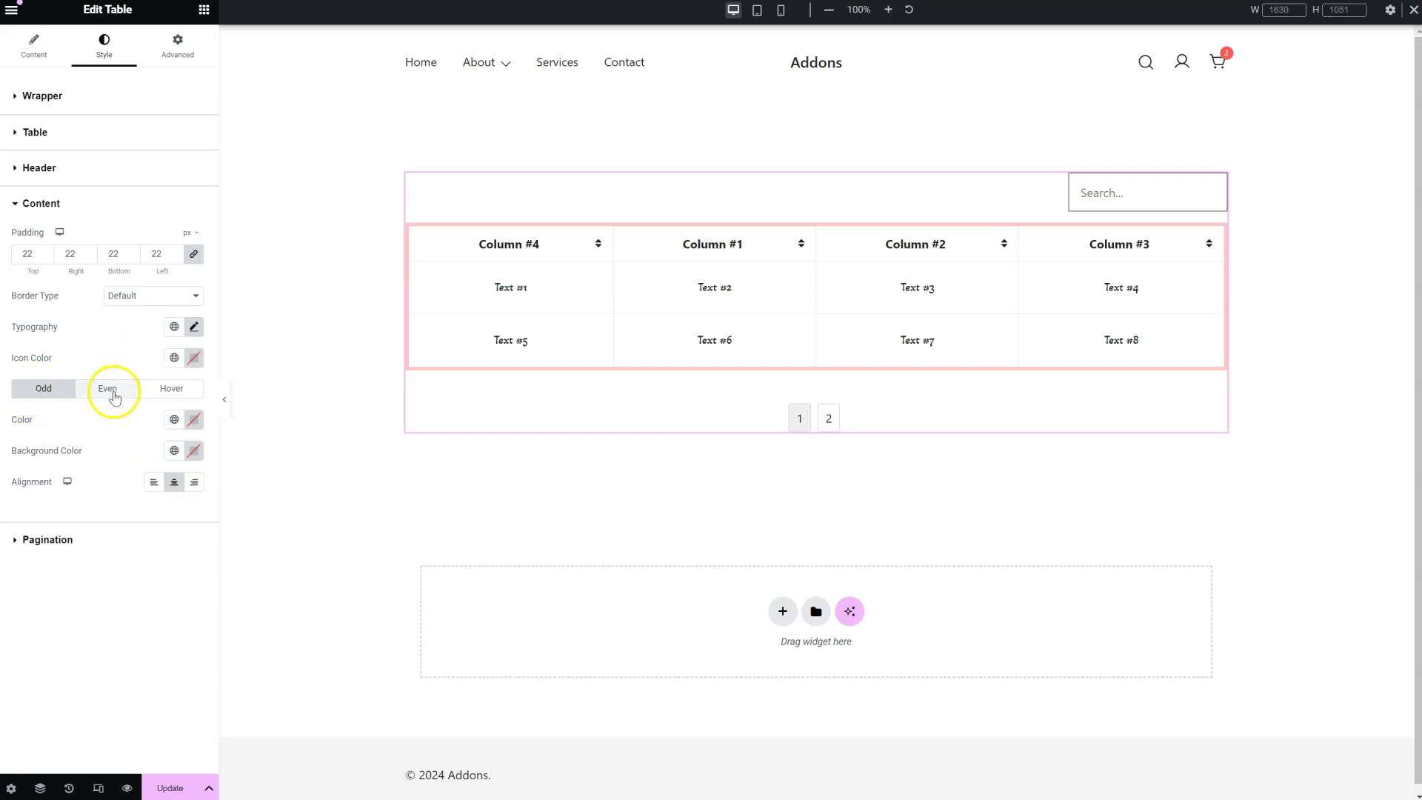
{"action": "left_click", "coordinate": [194, 450]}
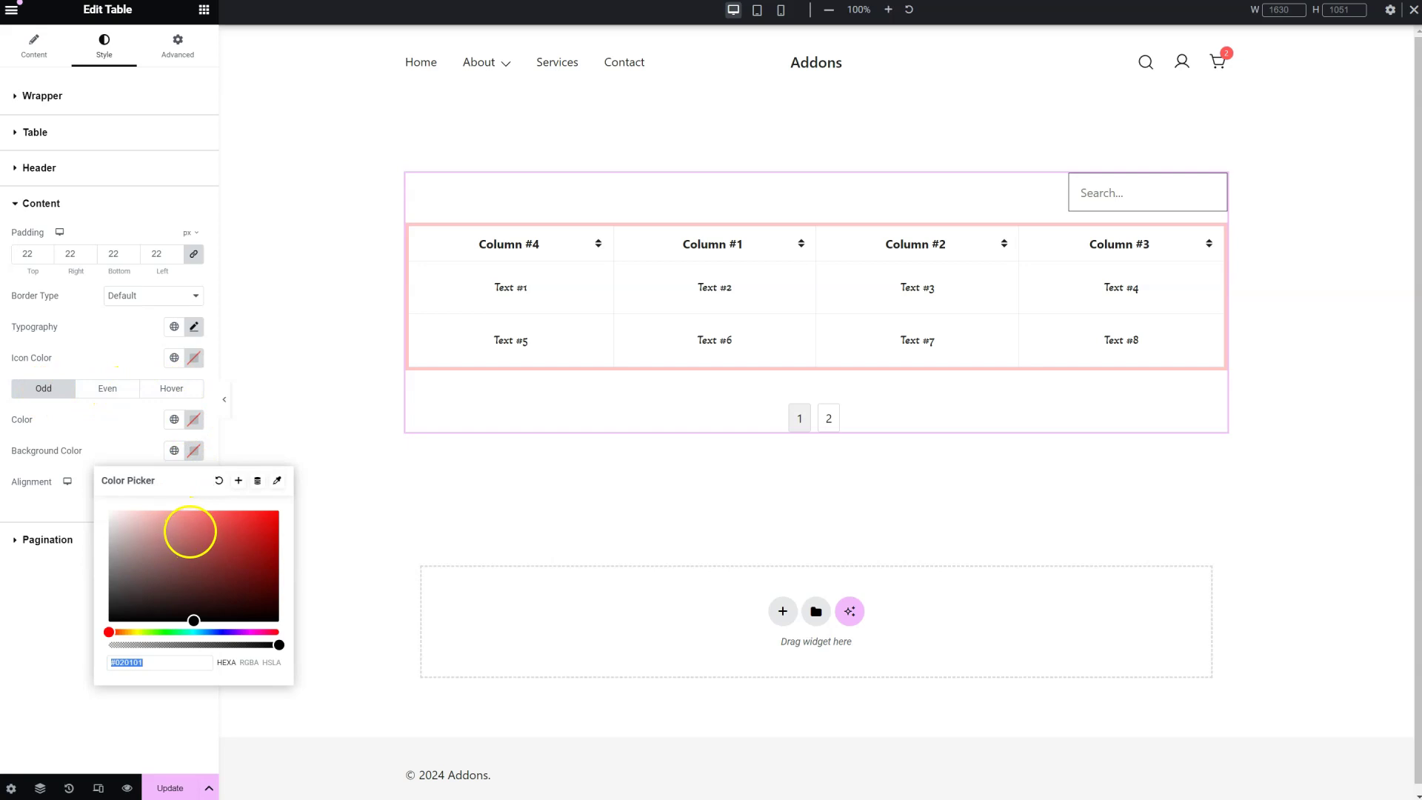
{"action": "left_click_drag", "start_coordinate": [172, 520], "coordinate": [133, 503]}
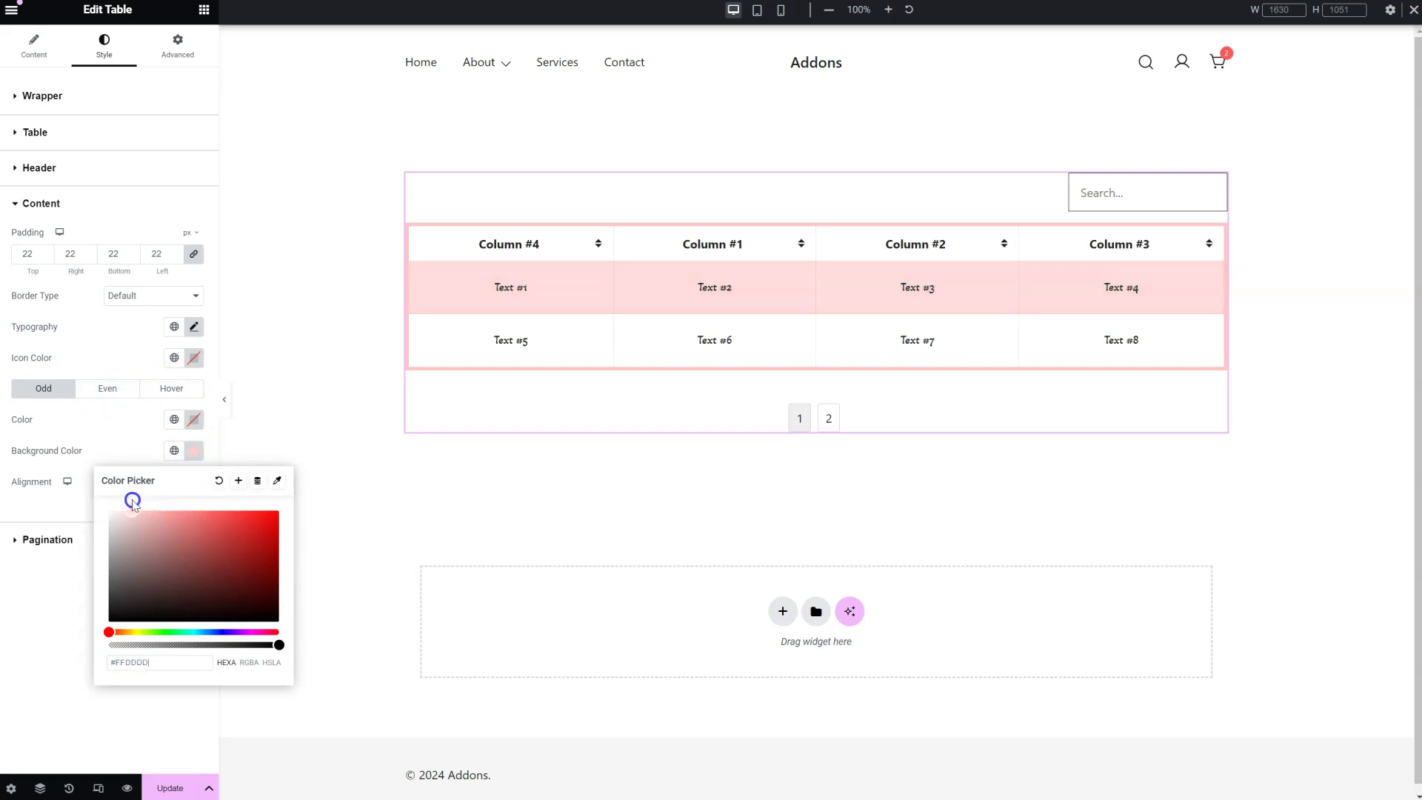
{"action": "left_click", "coordinate": [133, 430]}
Step: Give the even content rows a light blue background, #E2E5FF
{"action": "left_click", "coordinate": [108, 389]}
{"action": "left_click", "coordinate": [193, 450]}
{"action": "left_click", "coordinate": [219, 632]}
{"action": "left_click_drag", "start_coordinate": [208, 567], "coordinate": [133, 501]}
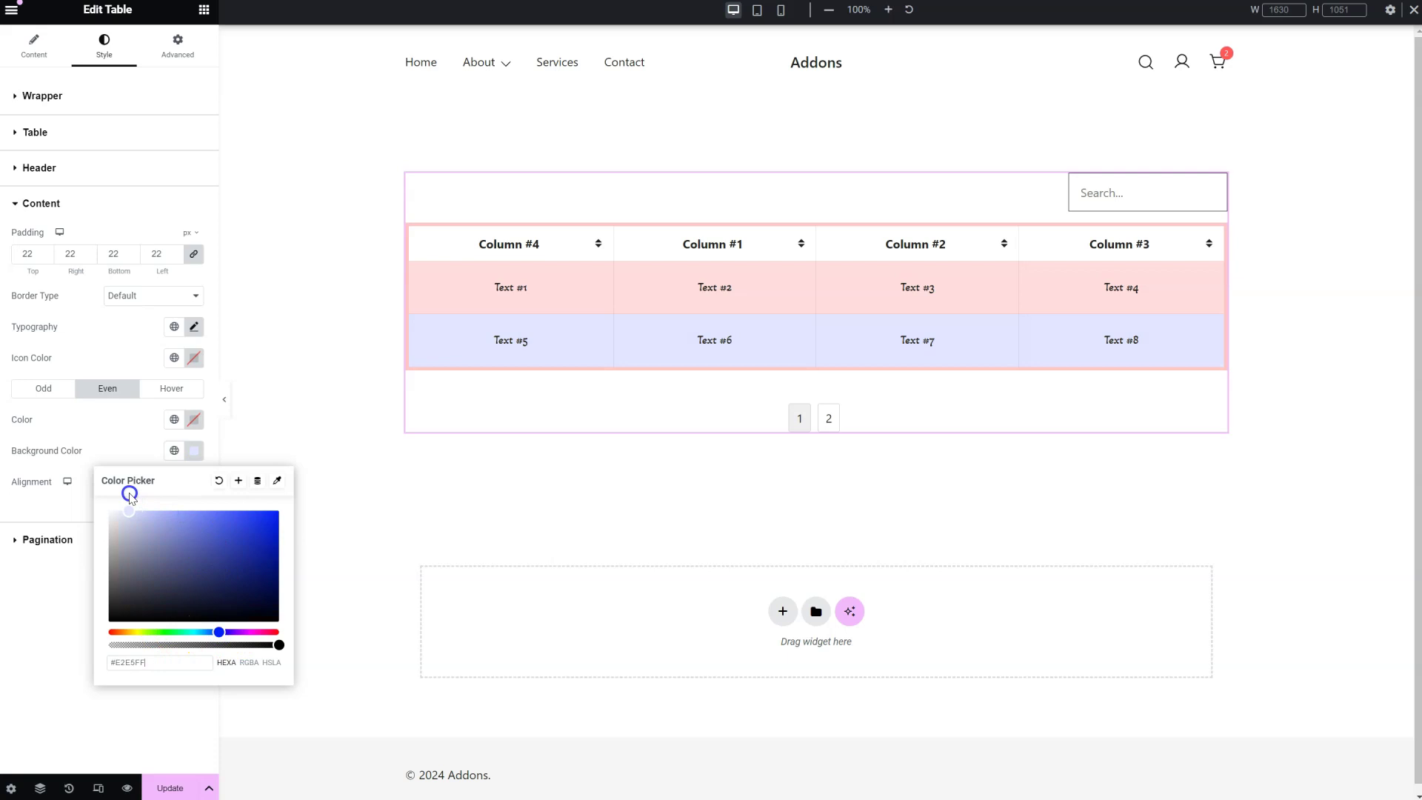
{"action": "left_click", "coordinate": [128, 436]}
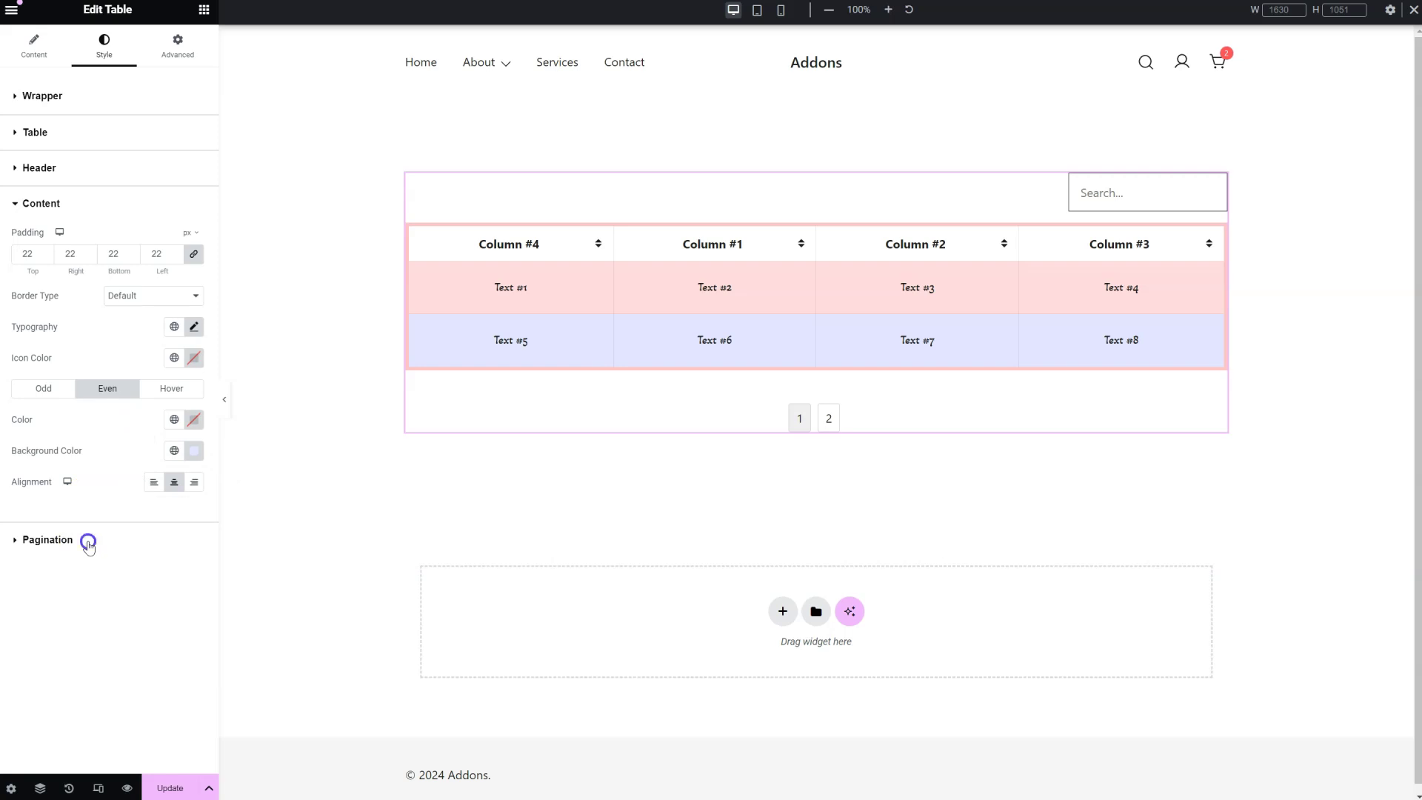
Step: Set the spacing between the pagination buttons to 13 px
{"action": "left_click", "coordinate": [89, 546]}
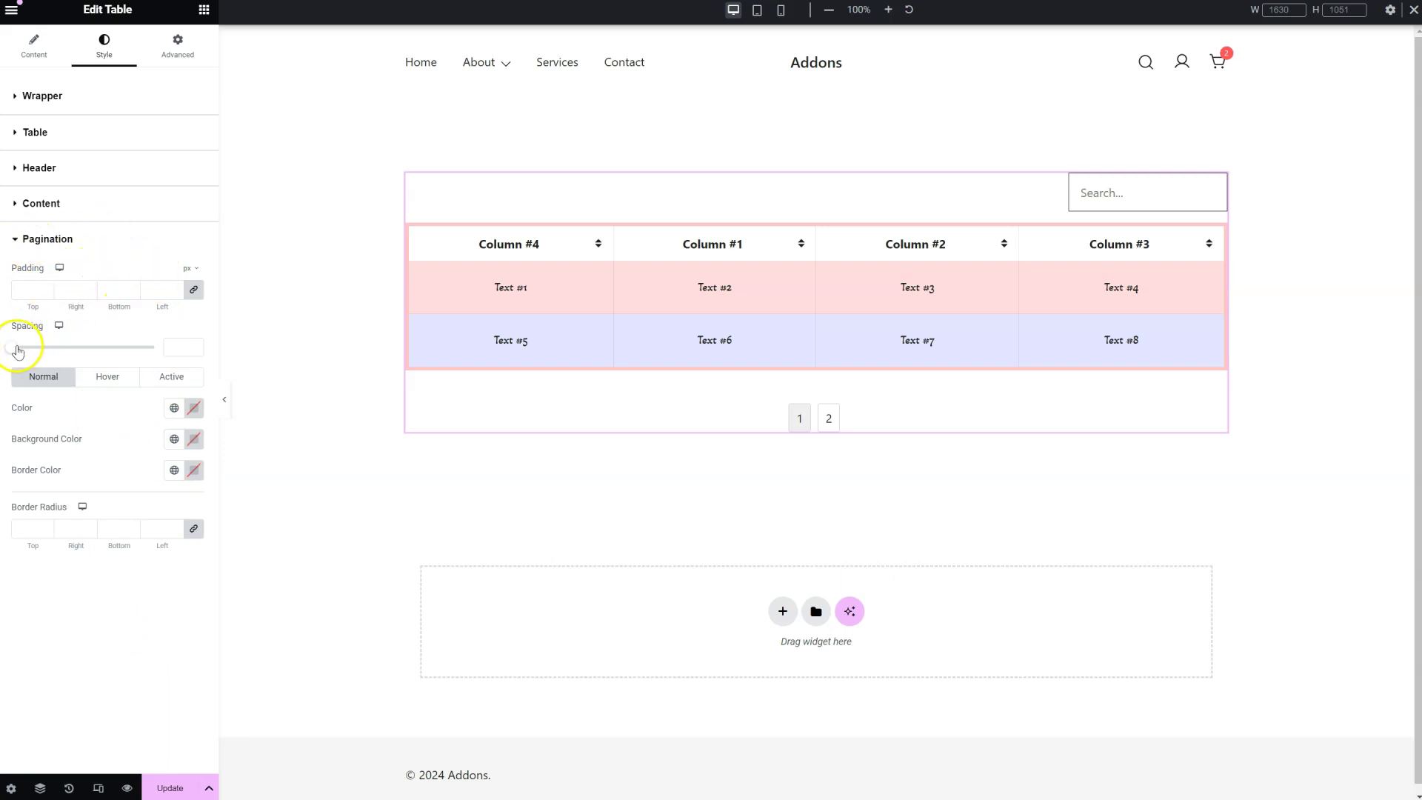
{"action": "left_click_drag", "start_coordinate": [43, 349], "coordinate": [112, 350]}
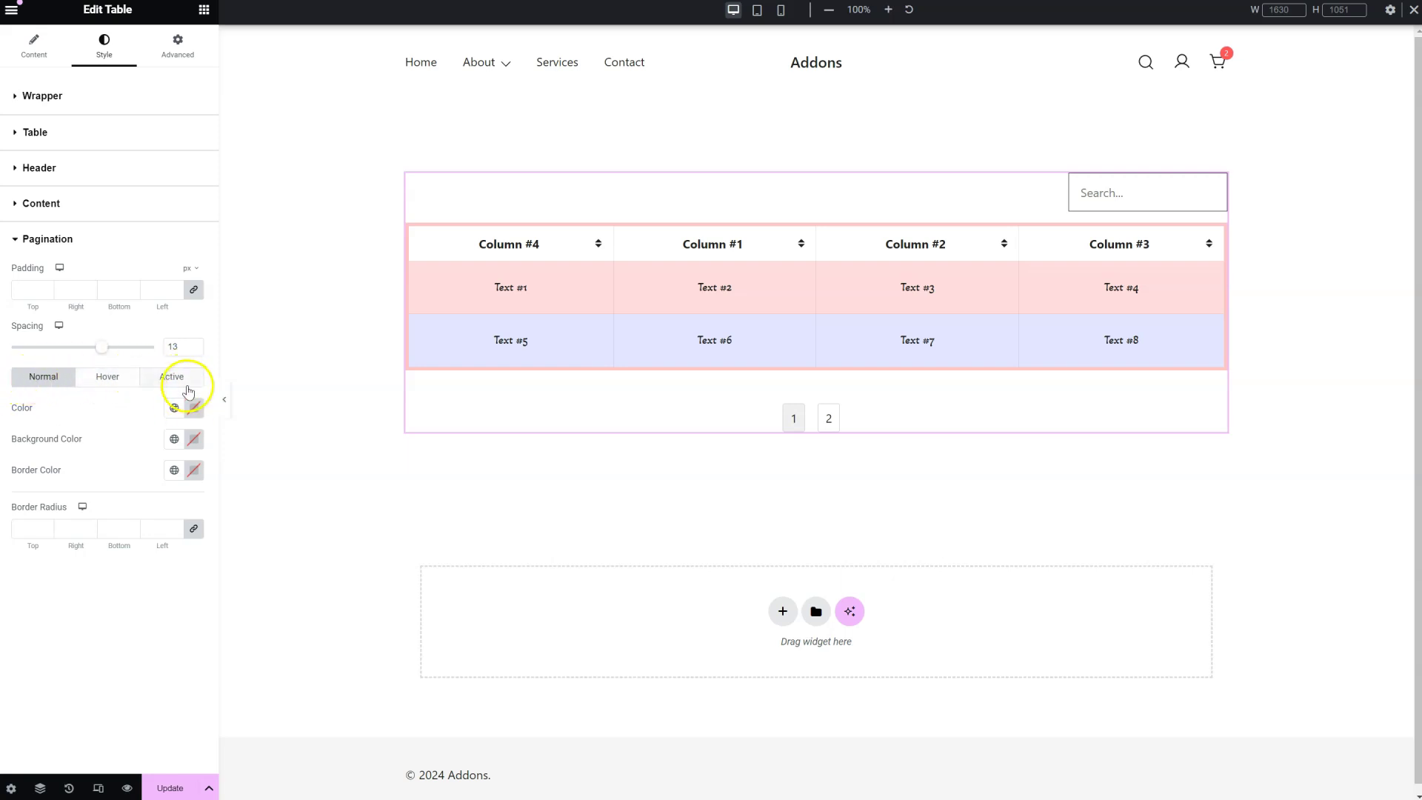
Step: Style the active pagination button with a black background and white text
{"action": "left_click", "coordinate": [181, 380]}
{"action": "left_click", "coordinate": [195, 438]}
{"action": "left_click_drag", "start_coordinate": [145, 546], "coordinate": [104, 612]}
{"action": "left_click", "coordinate": [127, 407]}
{"action": "left_click", "coordinate": [193, 408]}
{"action": "type", "text": "#fff"}
{"action": "left_click", "coordinate": [93, 418]}
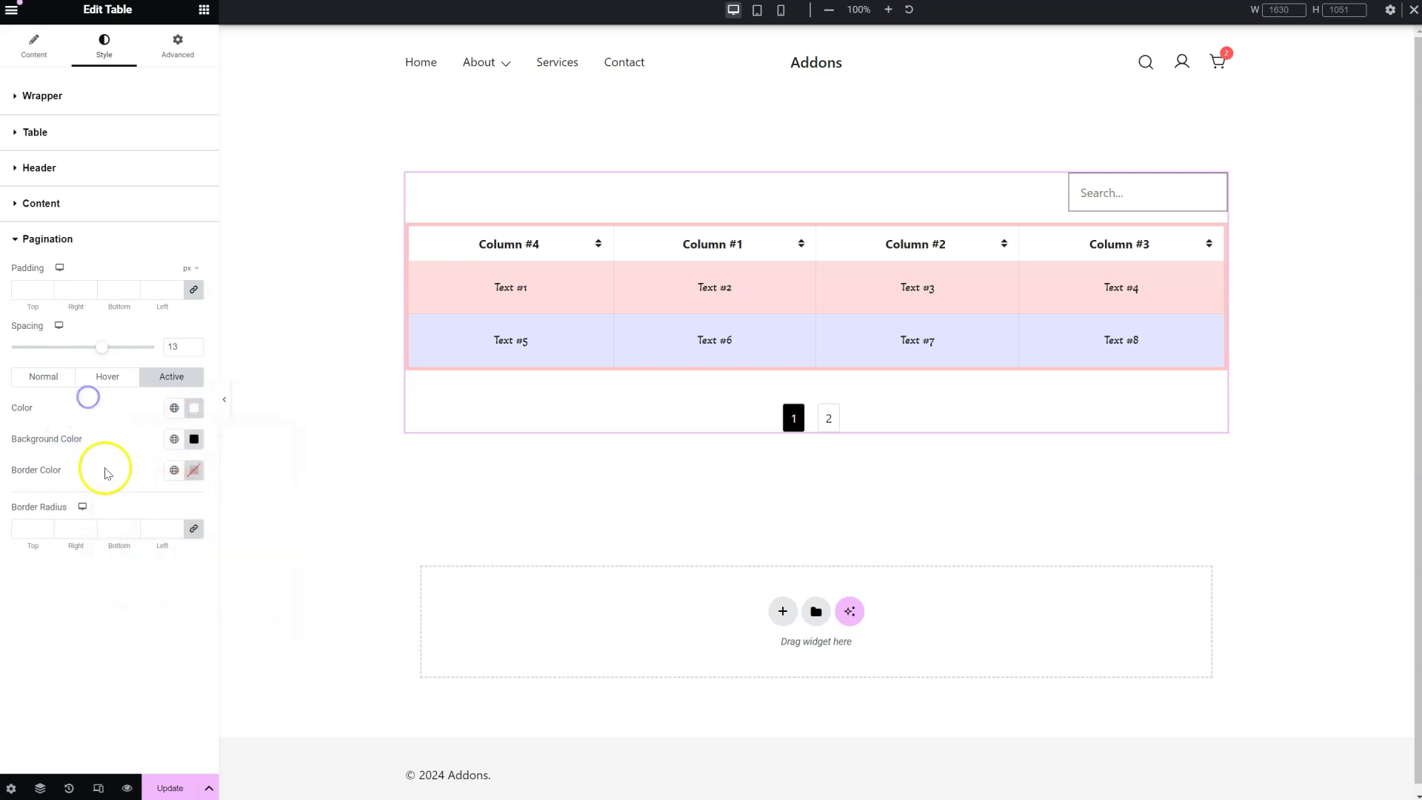
Step: Set the normal-state pagination button background to light gray, #F2F2F2
{"action": "left_click", "coordinate": [41, 379]}
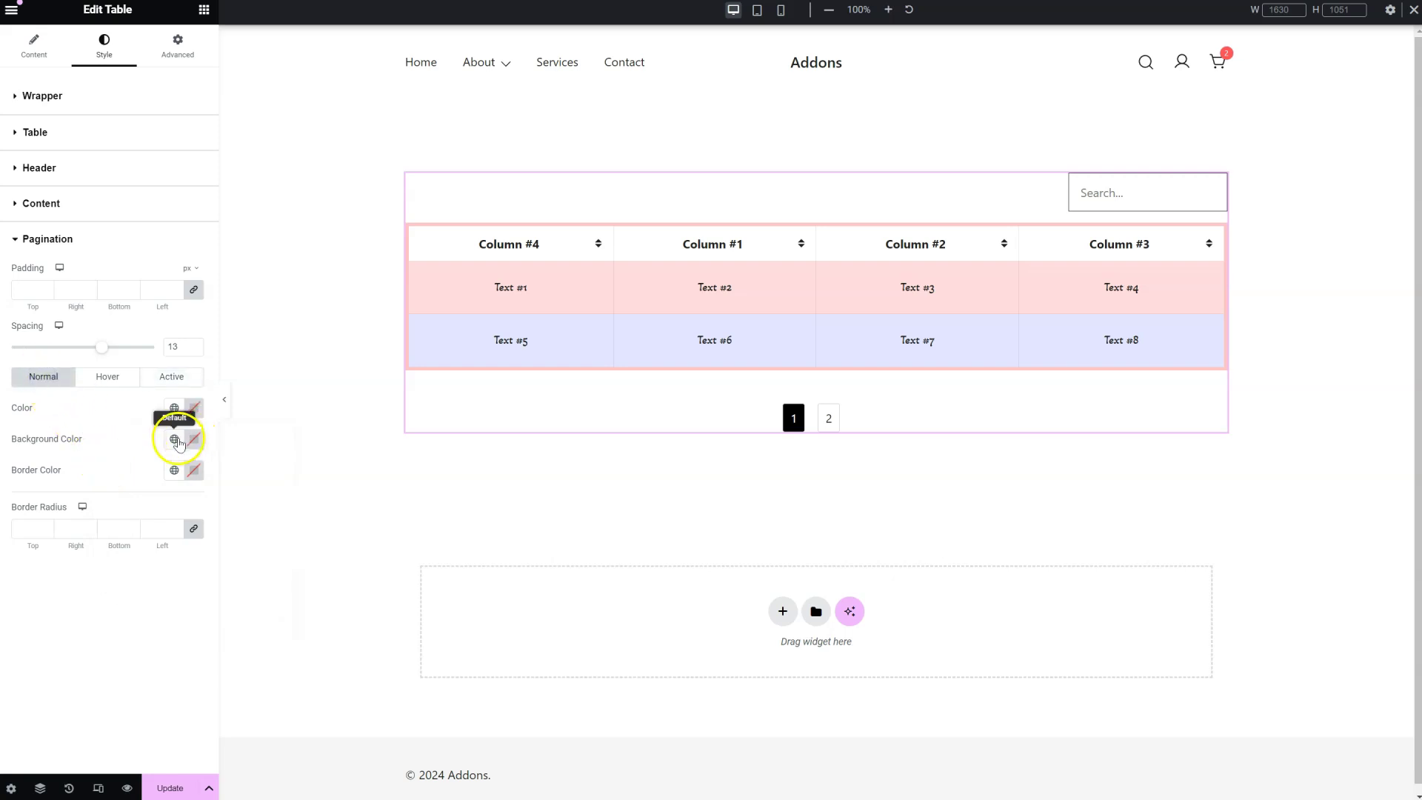
{"action": "left_click", "coordinate": [193, 439]}
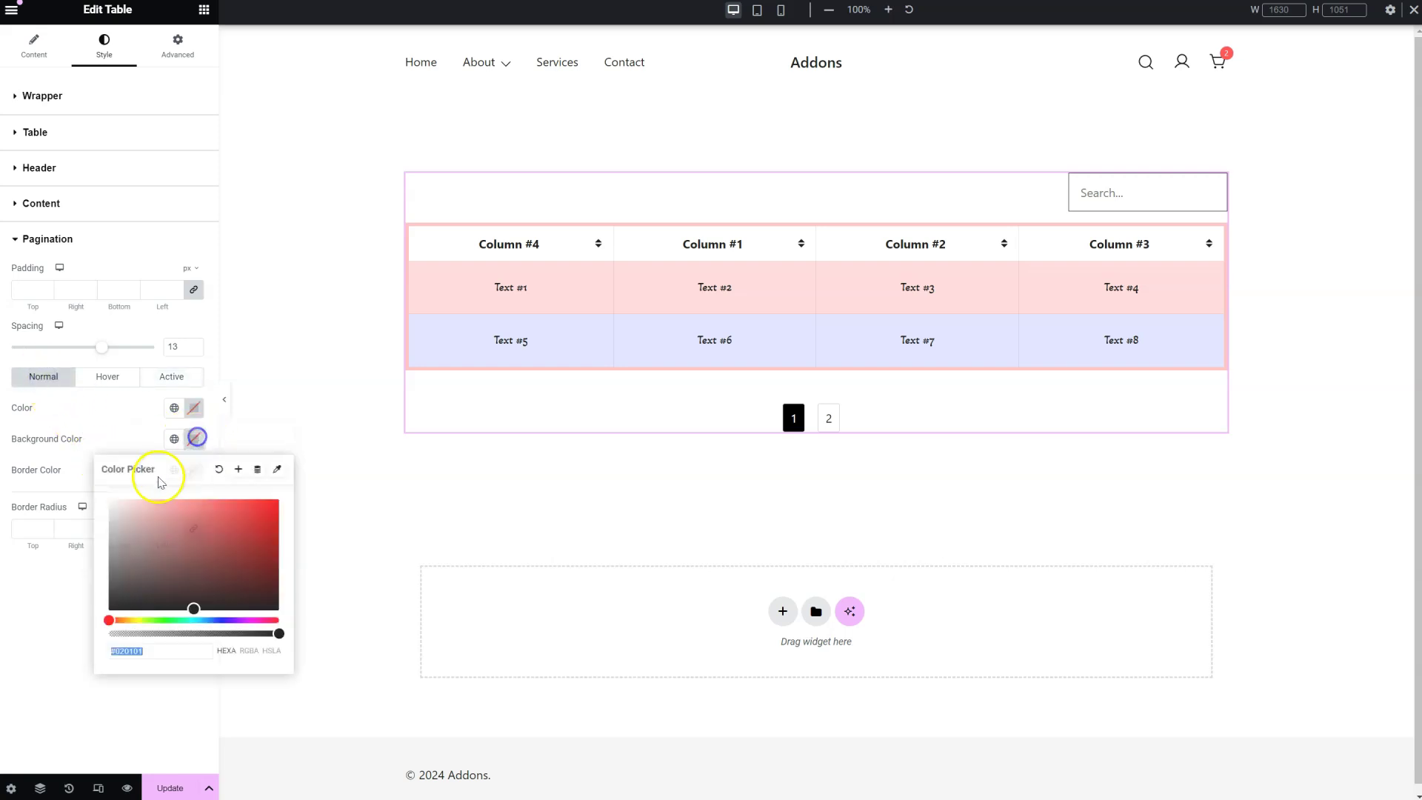
{"action": "type", "text": "#F0F0F0"}
{"action": "left_click", "coordinate": [92, 423]}
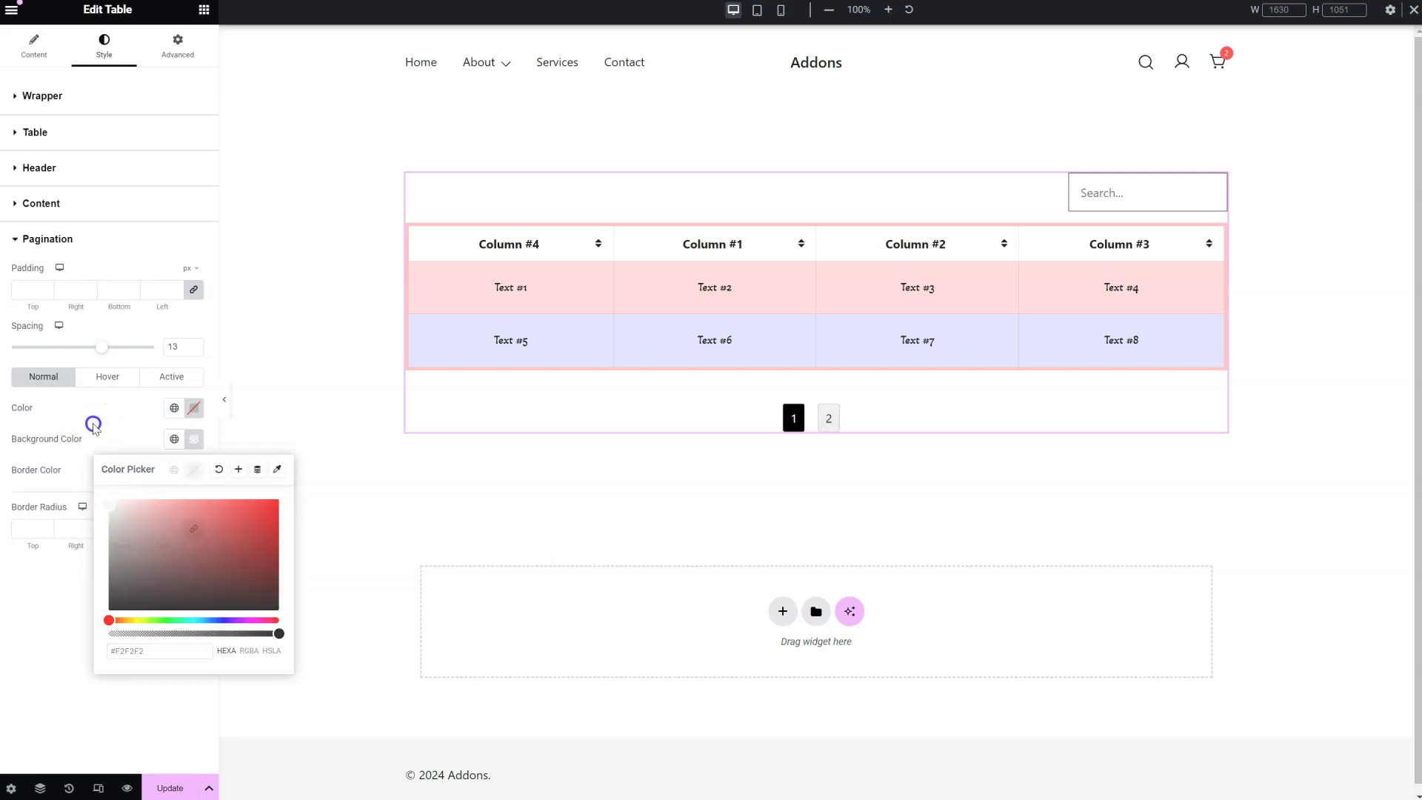
Step: Set the pagination padding to 10 px top and bottom and, with the sides unlinked, 18 px left and right
{"action": "left_click", "coordinate": [27, 293]}
{"action": "type", "text": "10"}
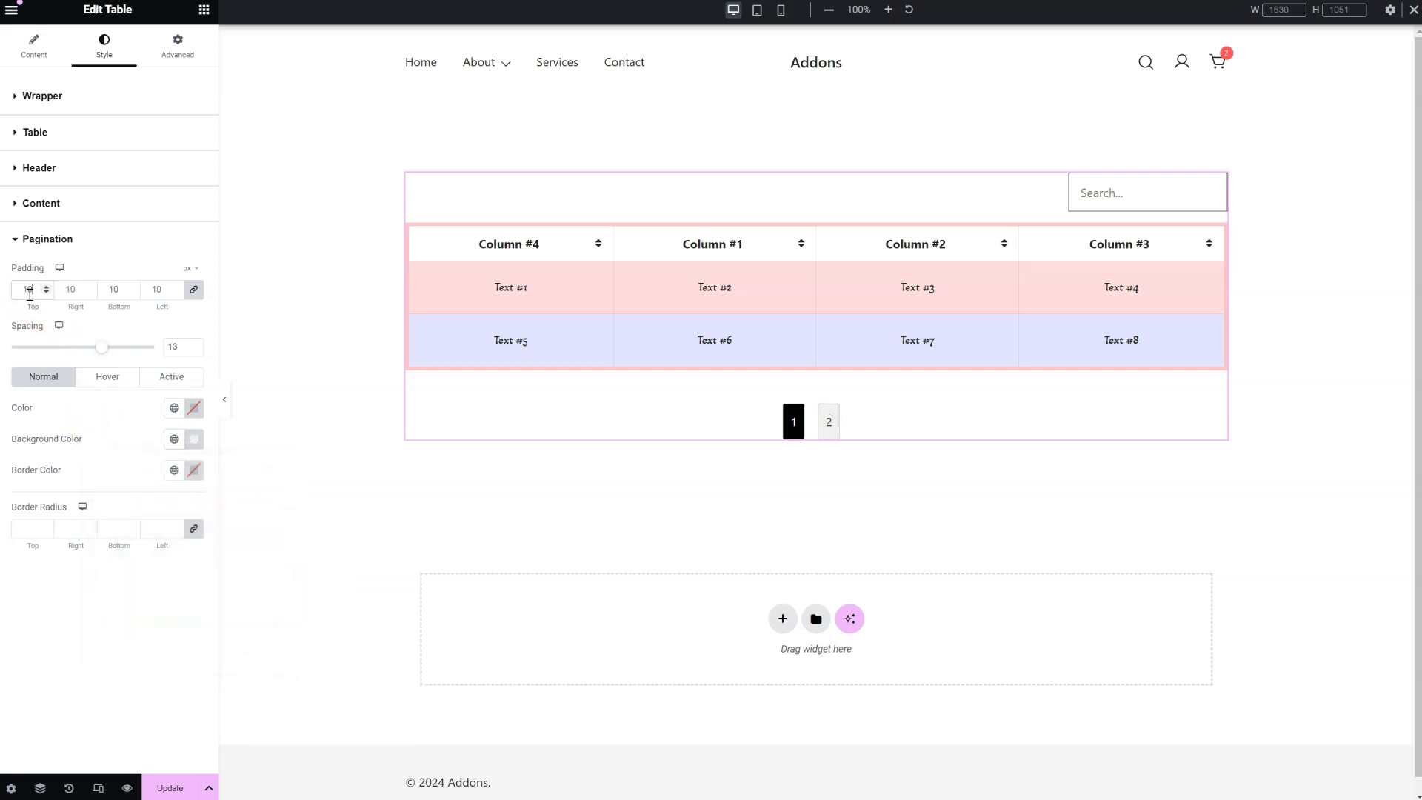
{"action": "left_click", "coordinate": [194, 290]}
{"action": "left_click", "coordinate": [156, 291]}
{"action": "type", "text": "165"}
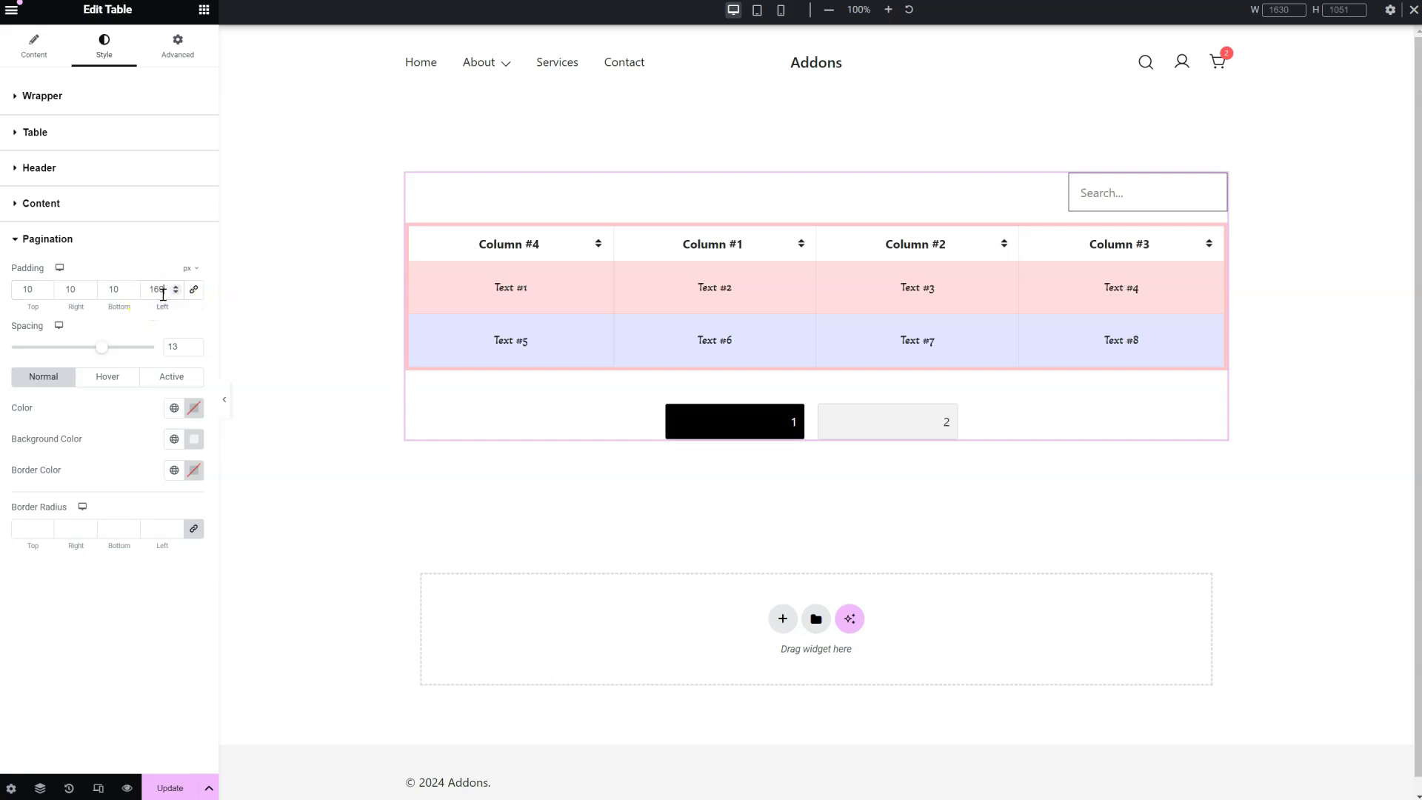
{"action": "key", "text": "BackSpace"}
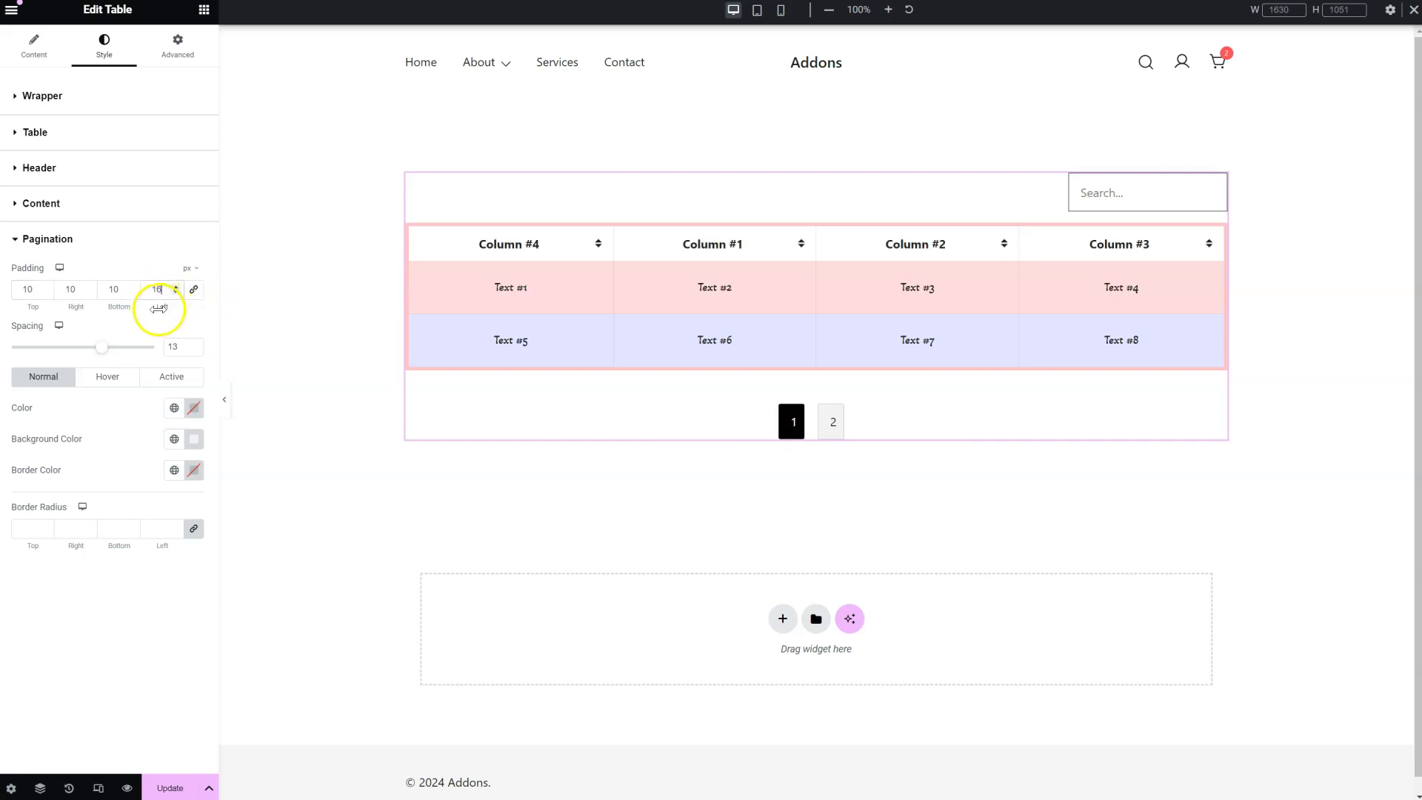
{"action": "double_click", "coordinate": [71, 290]}
{"action": "type", "text": "16"}
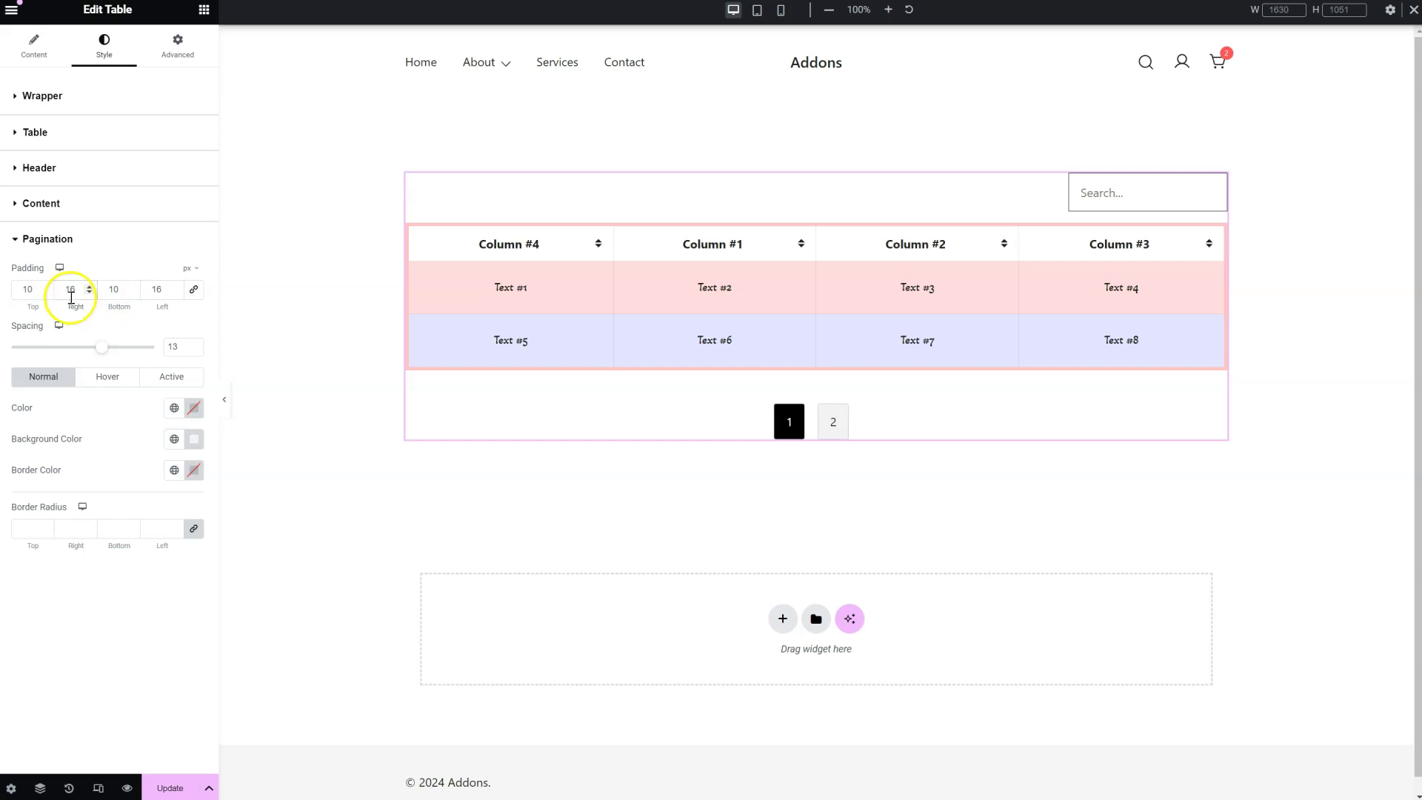
{"action": "left_click", "coordinate": [86, 287]}
{"action": "left_click", "coordinate": [176, 286]}
{"action": "left_click", "coordinate": [176, 286]}
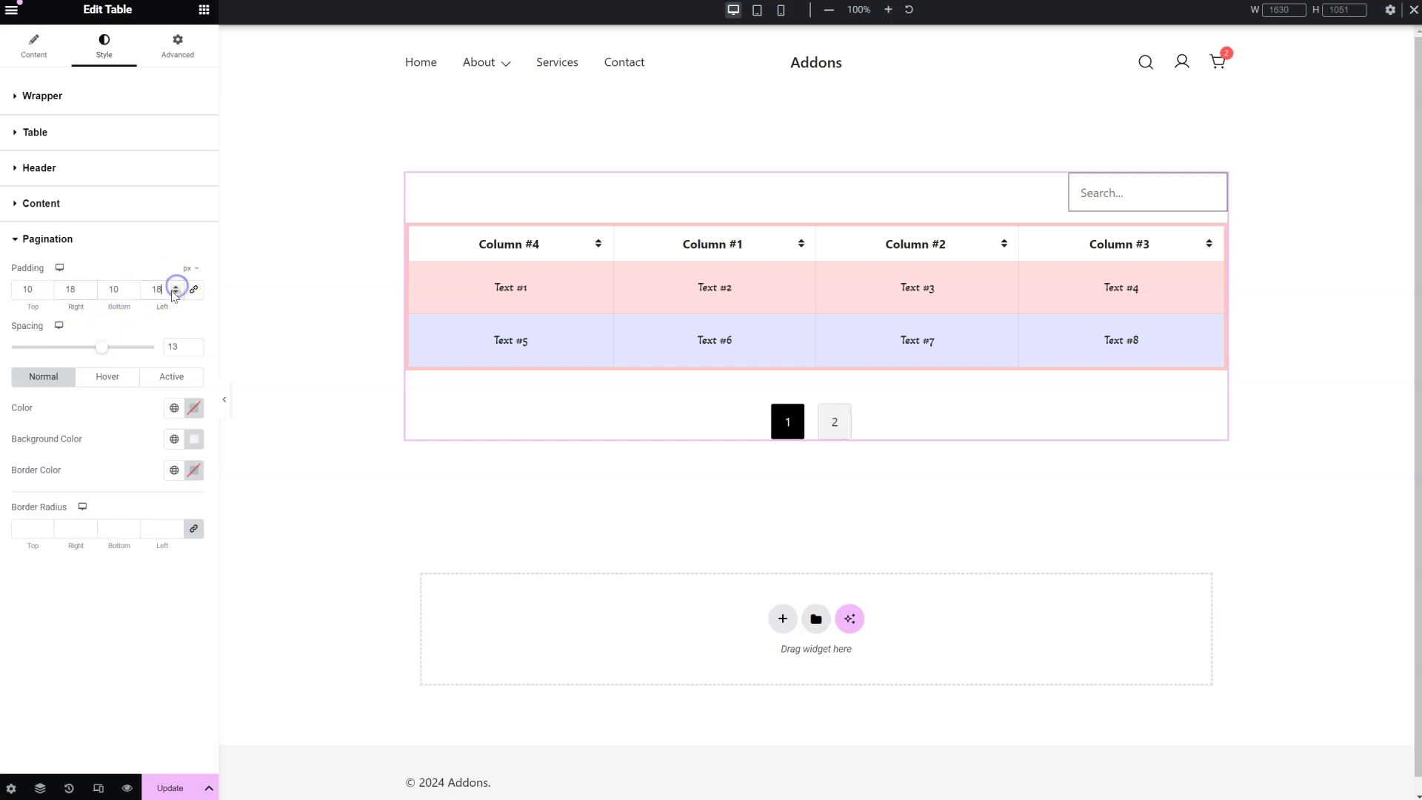
Step: Round the pagination buttons with a border radius of 30 px on all corners
{"action": "left_click", "coordinate": [28, 527]}
{"action": "type", "text": "30"}
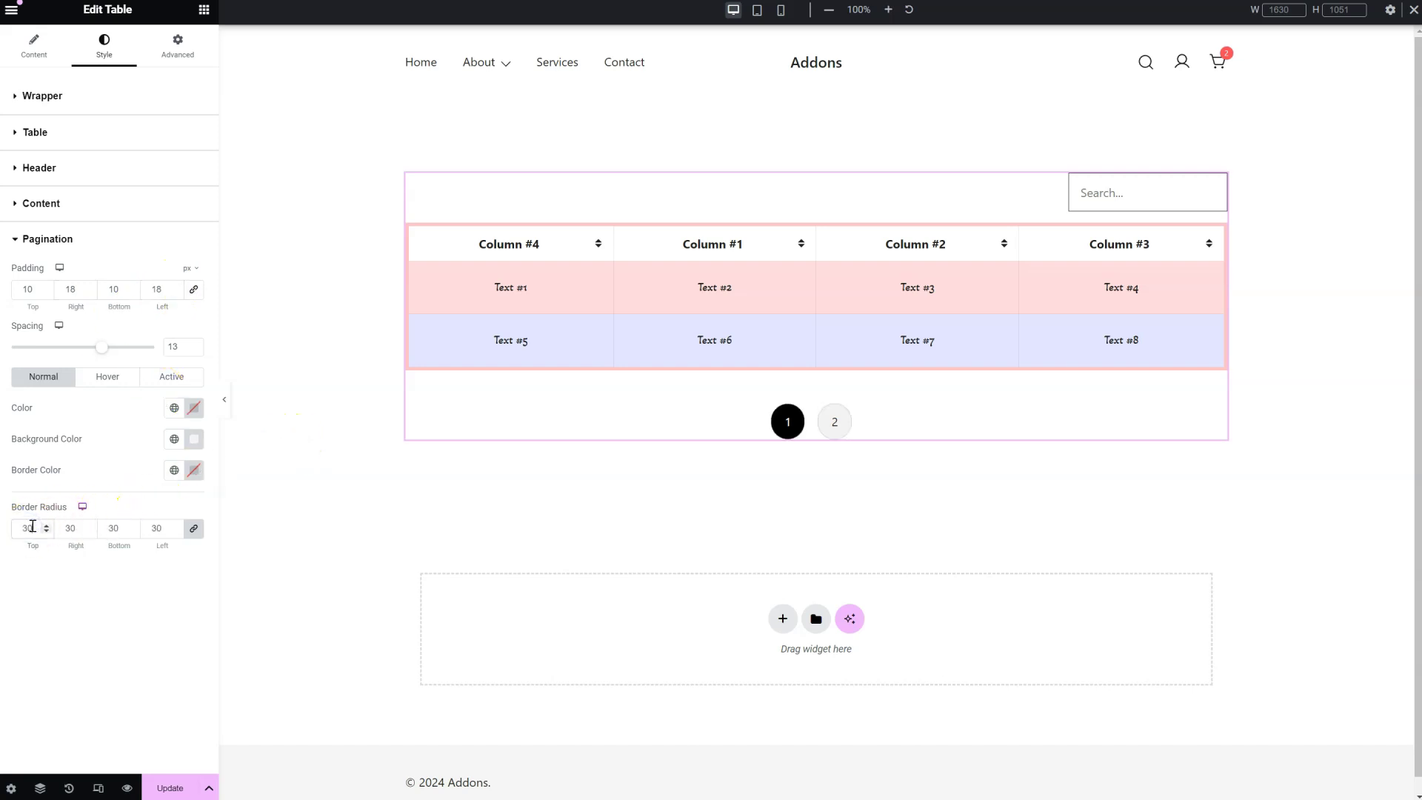
{"action": "left_click", "coordinate": [116, 648]}
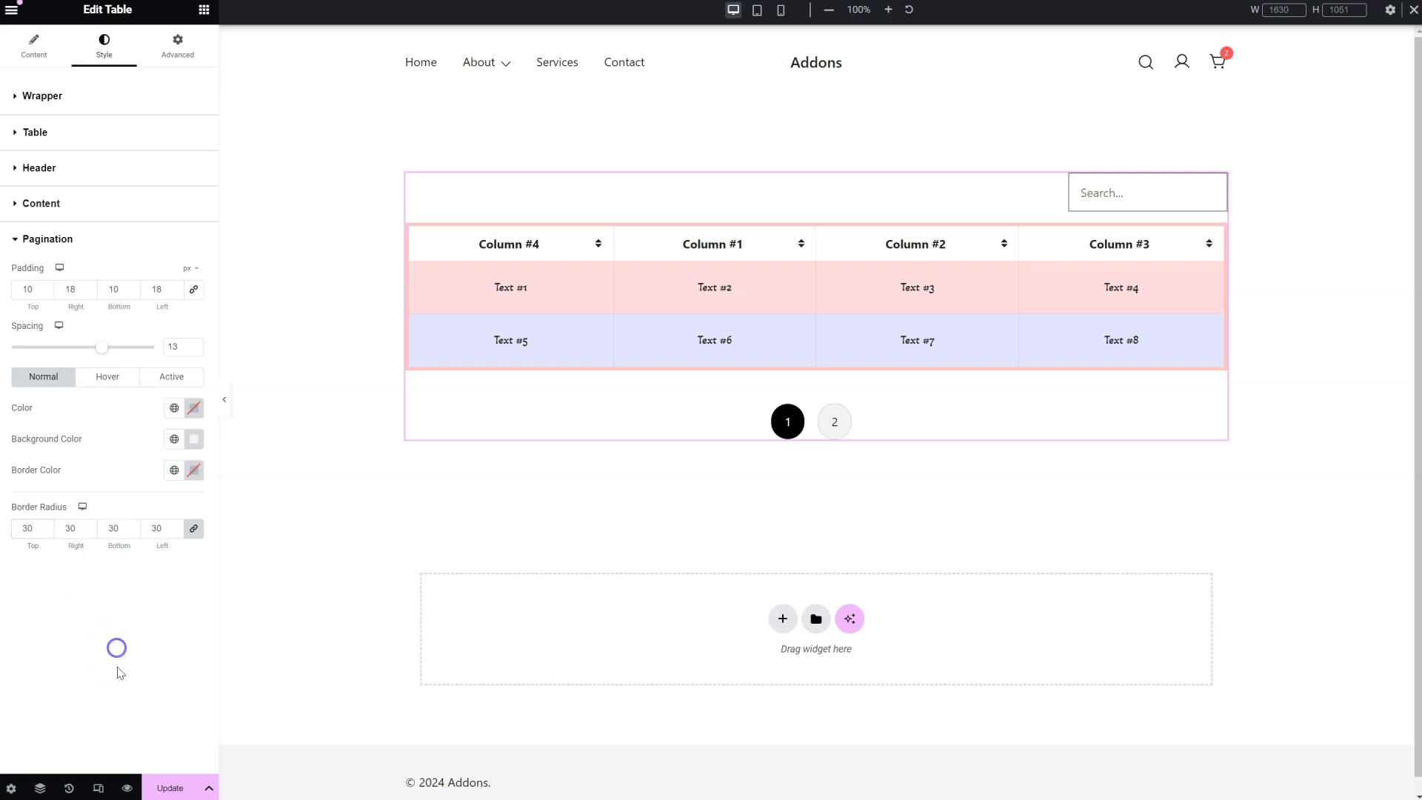